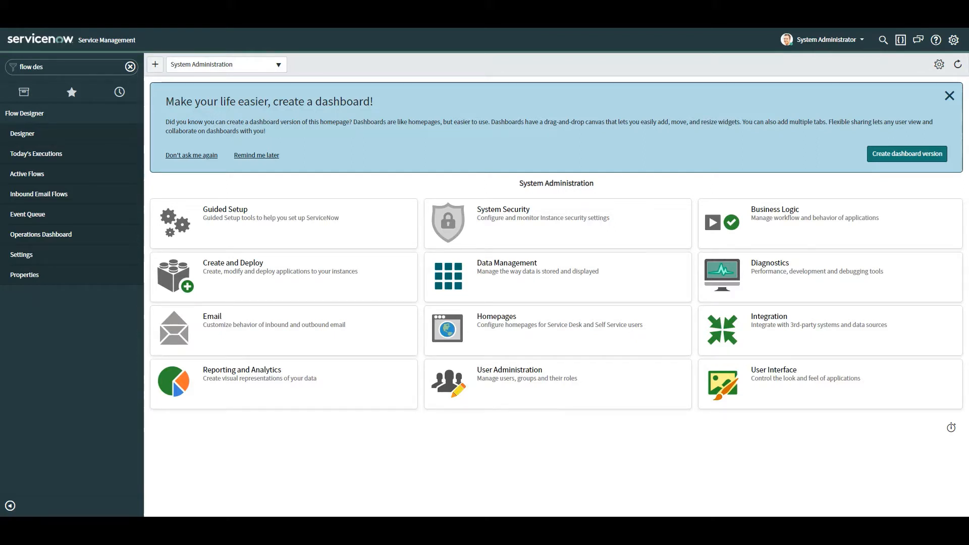
Step: Open the BMW flow in Flow Designer and expand its Send Email action to review the details
left_click(131, 67)
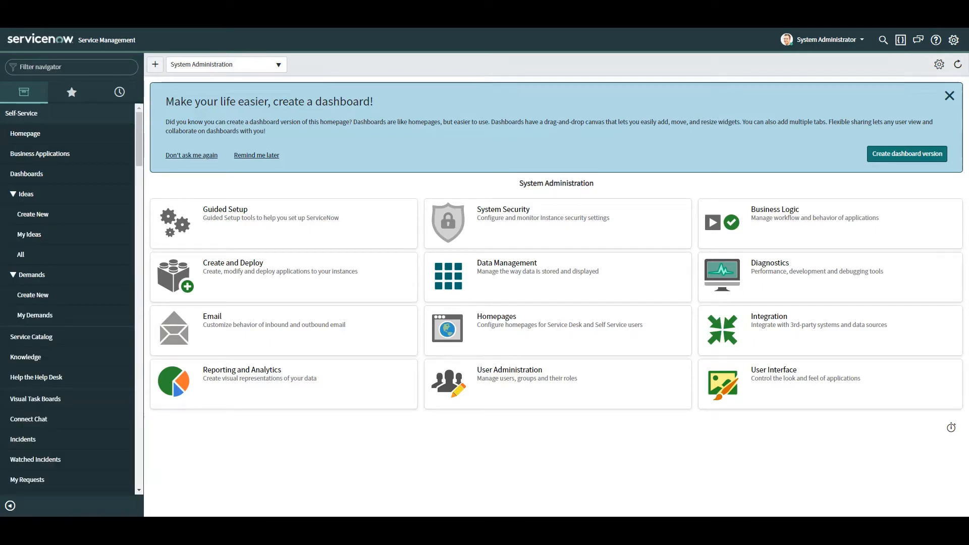
left_click(49, 66)
type("flow des")
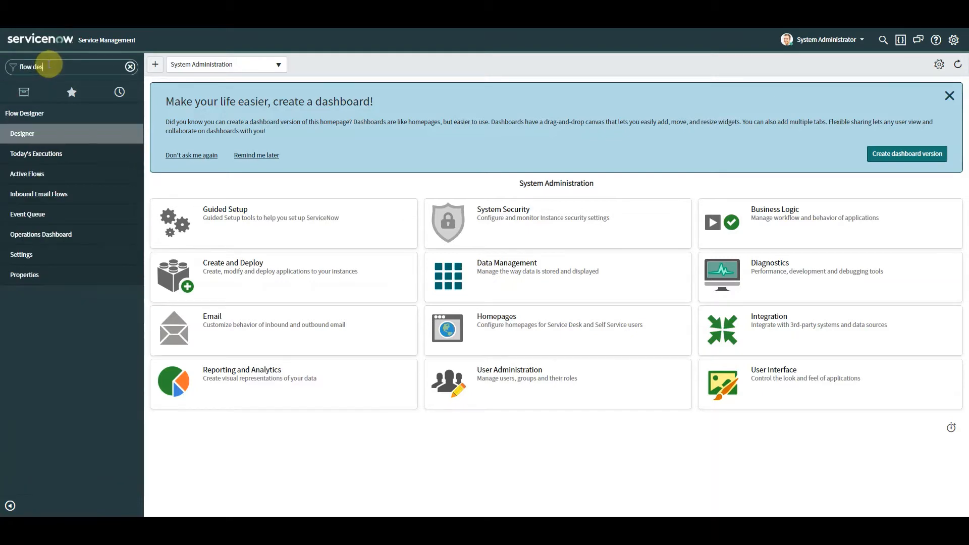
left_click(28, 133)
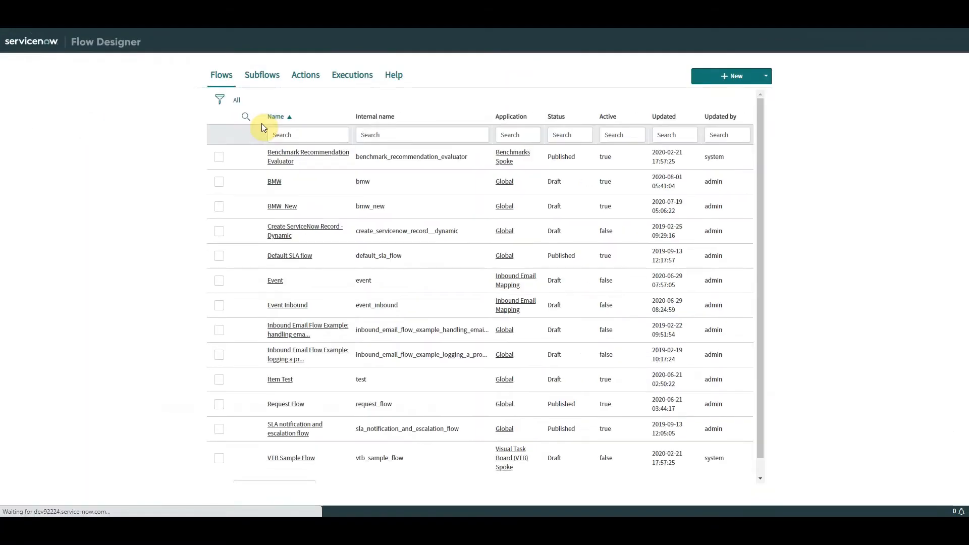
left_click(277, 184)
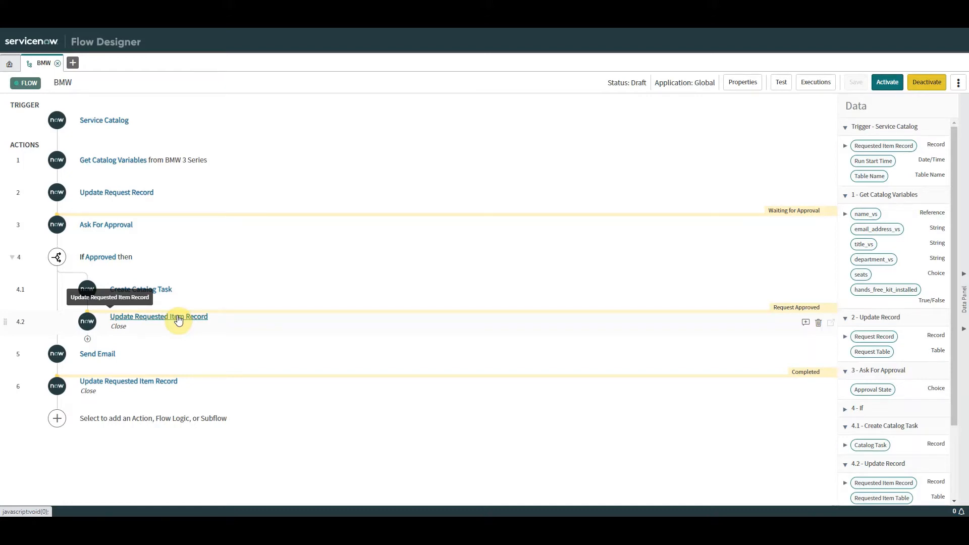
left_click(99, 355)
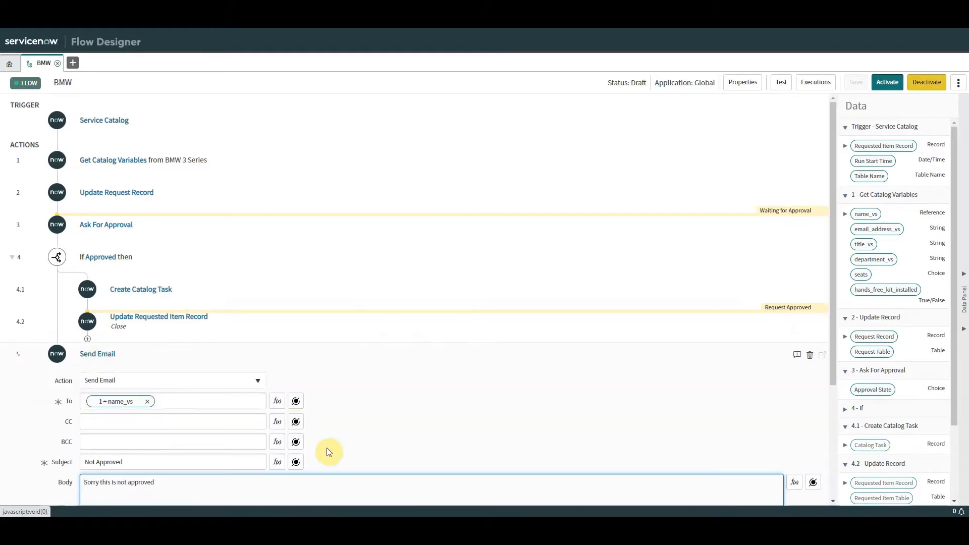
left_click_drag(836, 194, 834, 247)
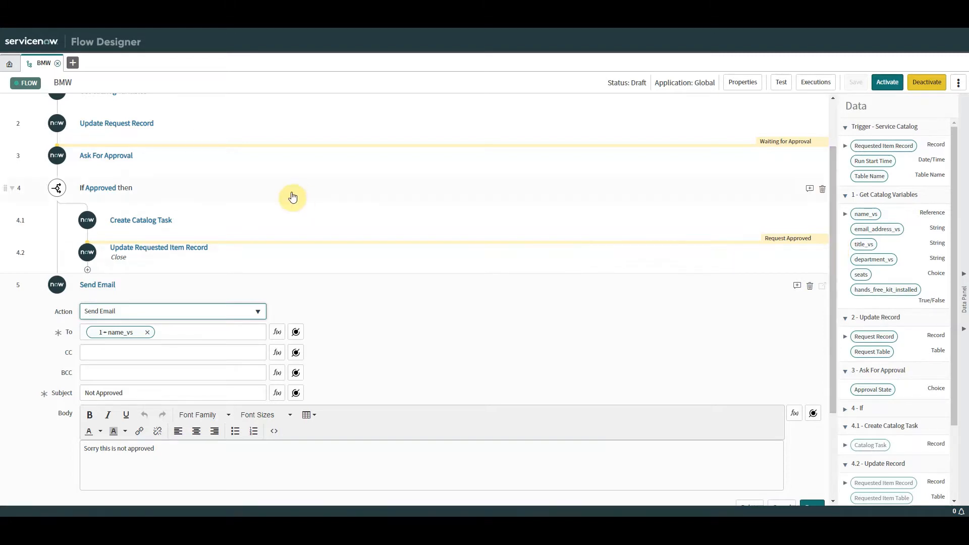
Step: Create a new action named TEST_Action in the Global application and publish it
left_click(9, 64)
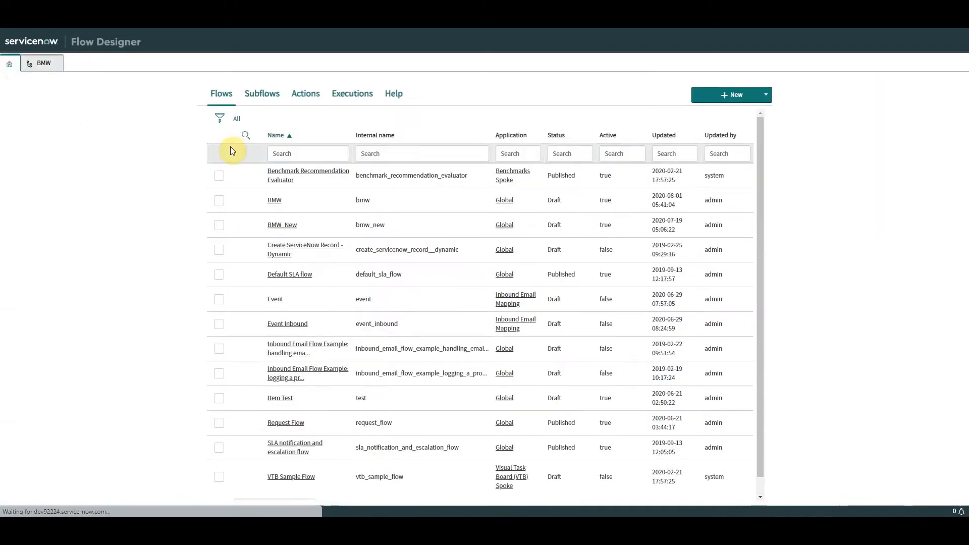
left_click(736, 95)
left_click(737, 146)
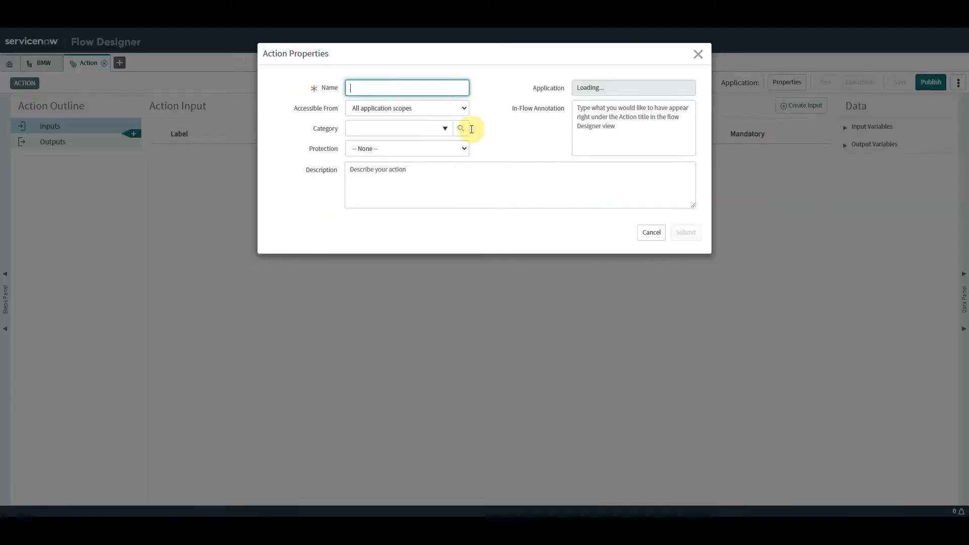
type("TEST")
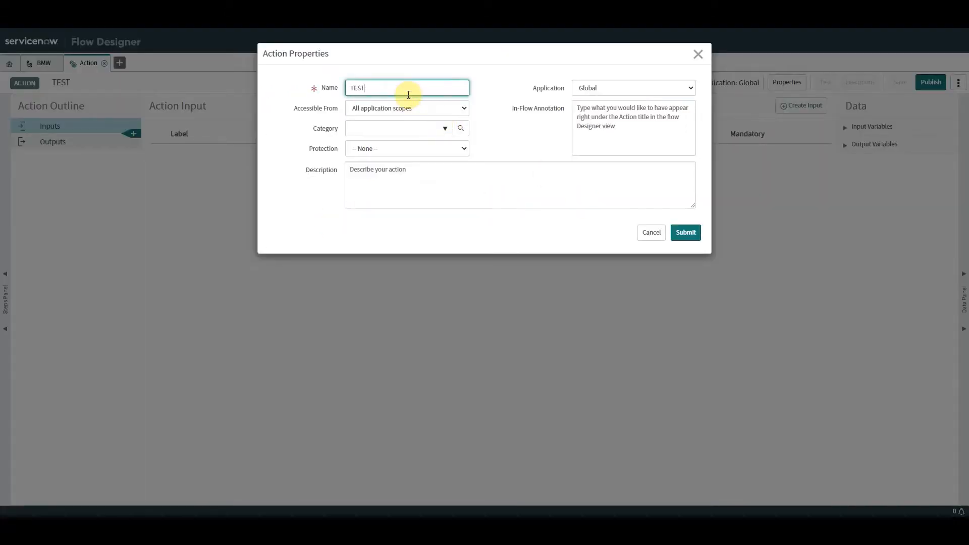
type("_Action")
left_click(687, 234)
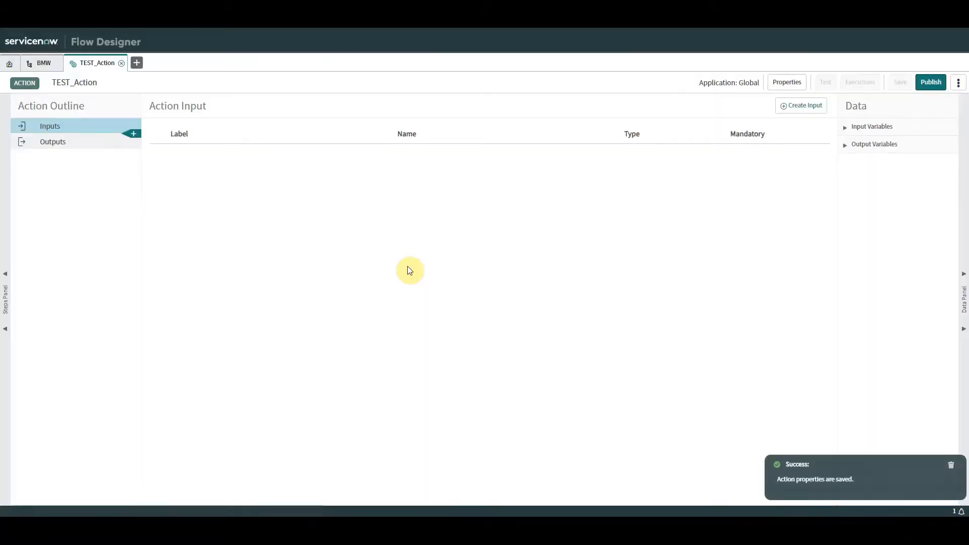
left_click(922, 82)
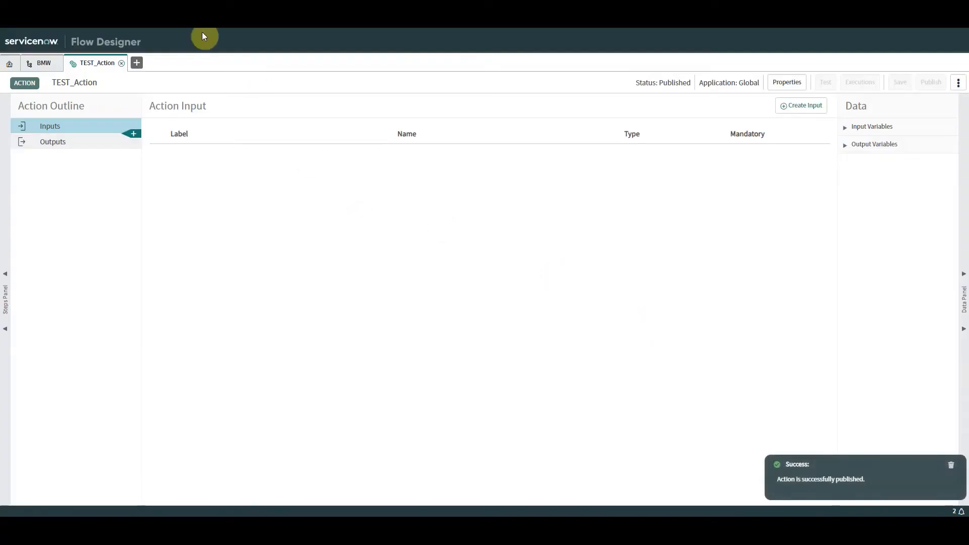
Step: Browse the actions in the Global spoke that can be added at the end of the BMW flow
left_click(40, 63)
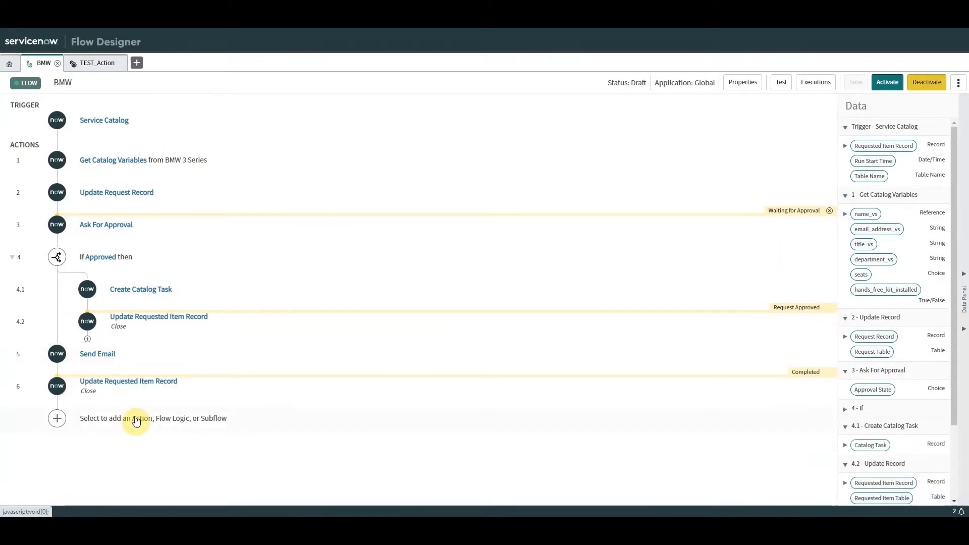
left_click(136, 419)
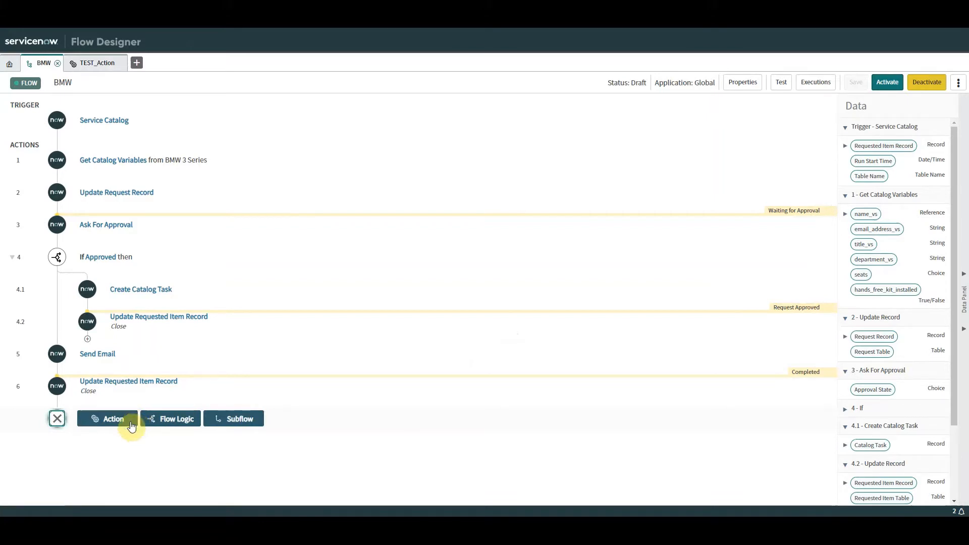
left_click(135, 419)
left_click_drag(834, 284, 834, 386)
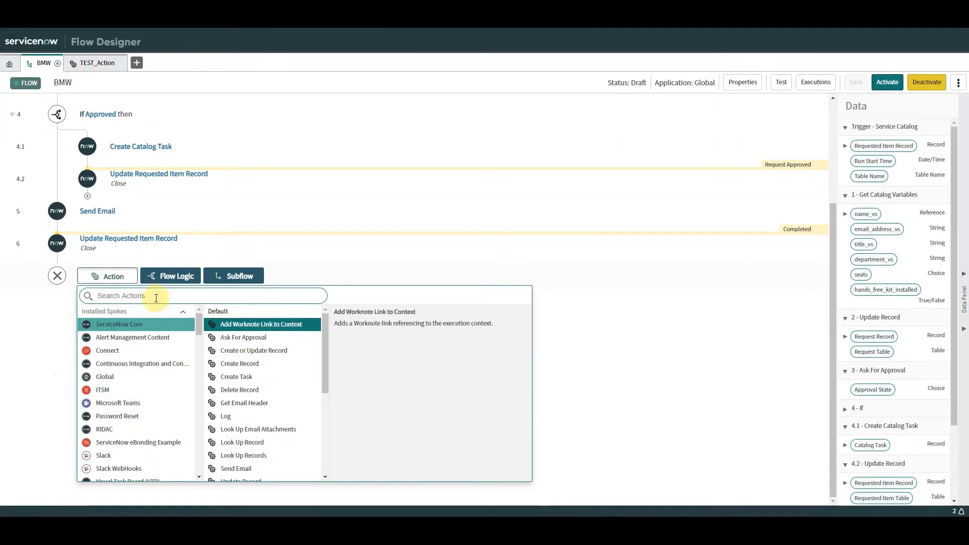
left_click(57, 303)
left_click(111, 429)
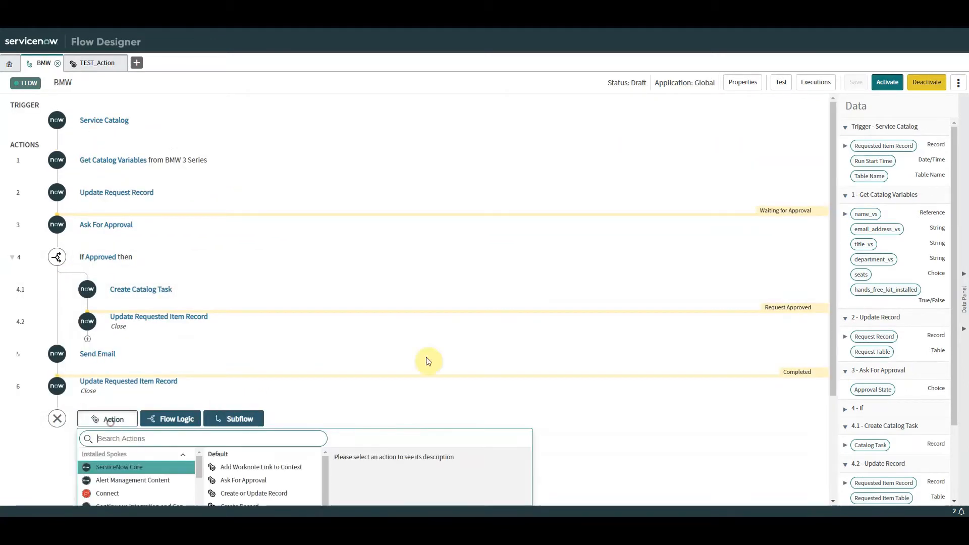
left_click_drag(834, 214, 838, 342)
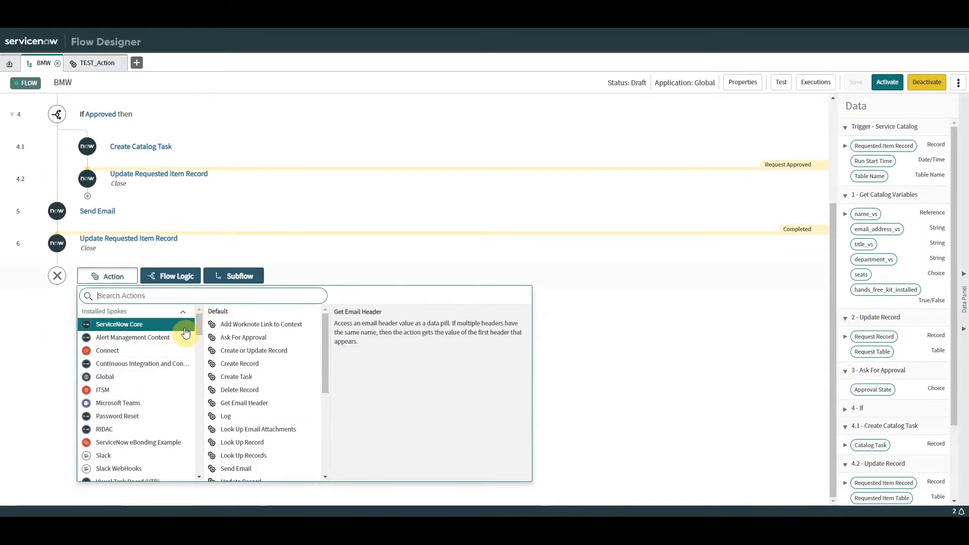
left_click(207, 296)
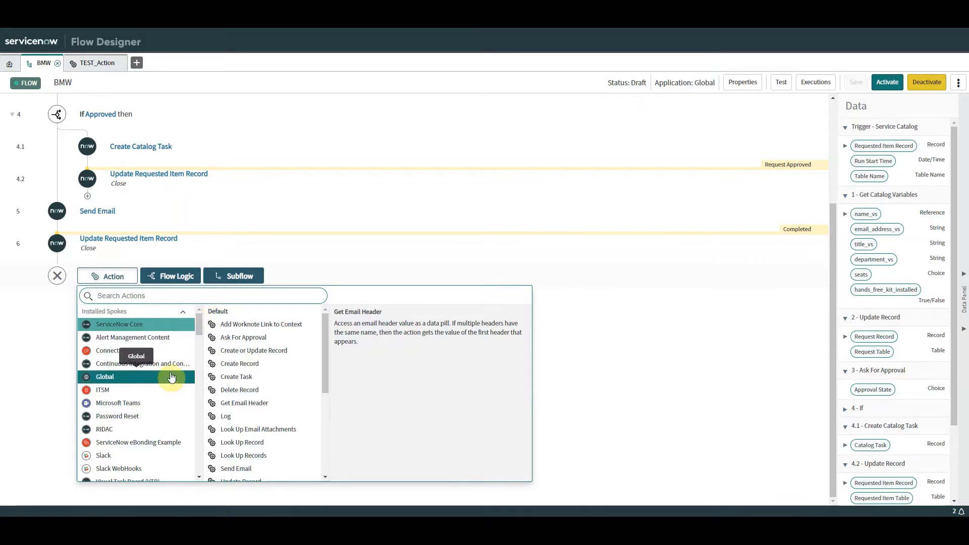
left_click(133, 382)
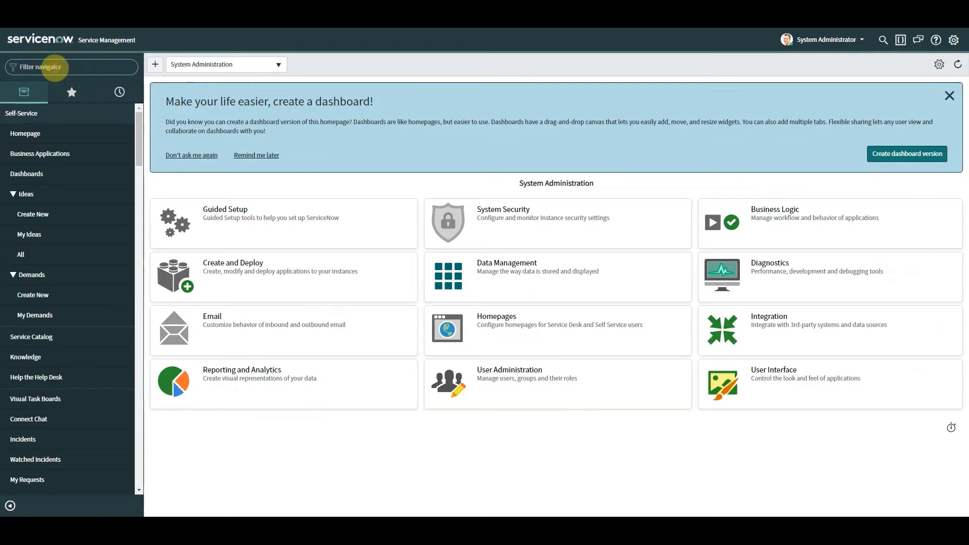
Step: Open Studio and create a new application named "Test actions"
left_click(54, 67)
type("studio")
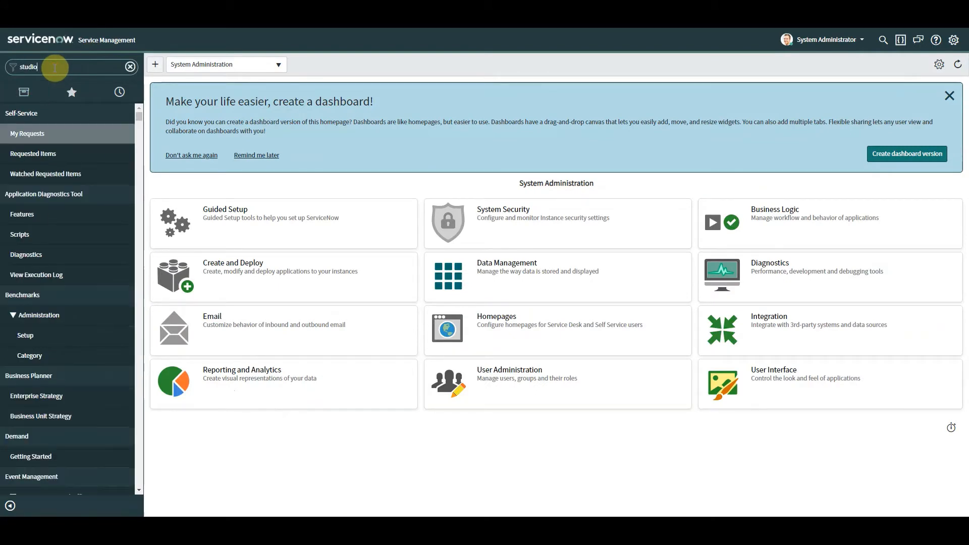
left_click(19, 142)
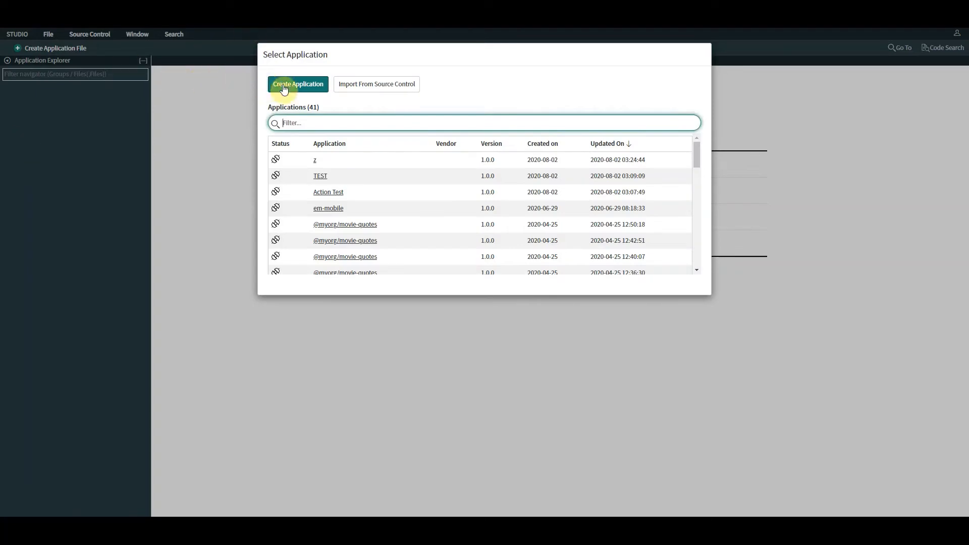
left_click(285, 89)
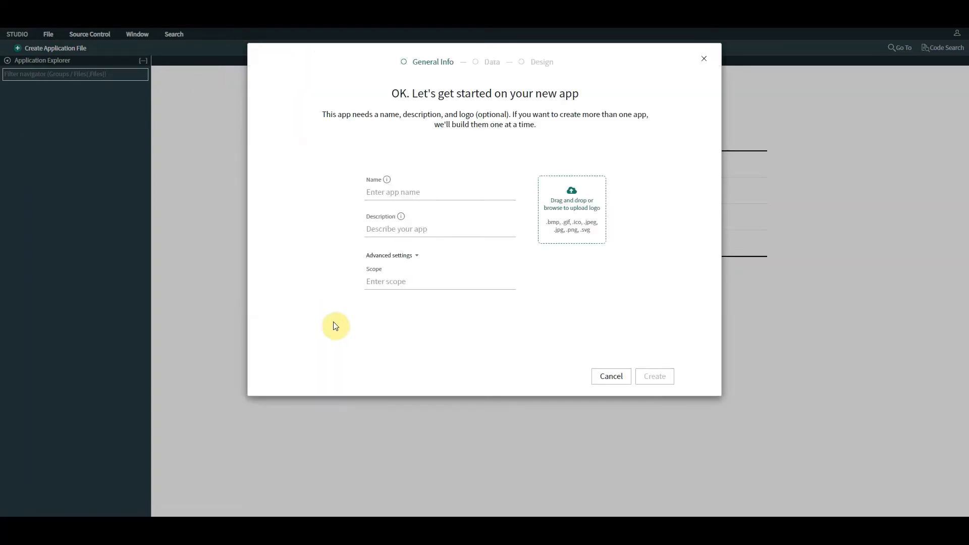
left_click(431, 192)
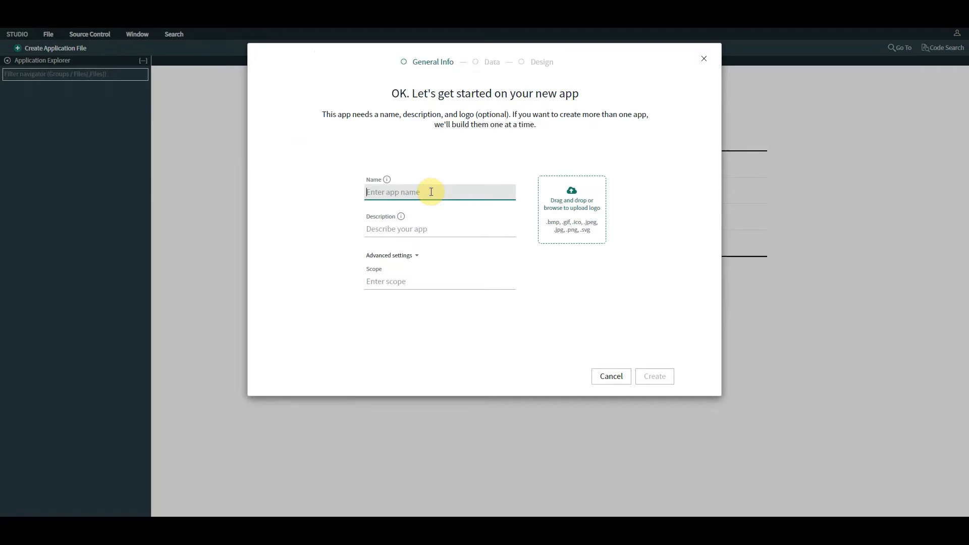
type("Te")
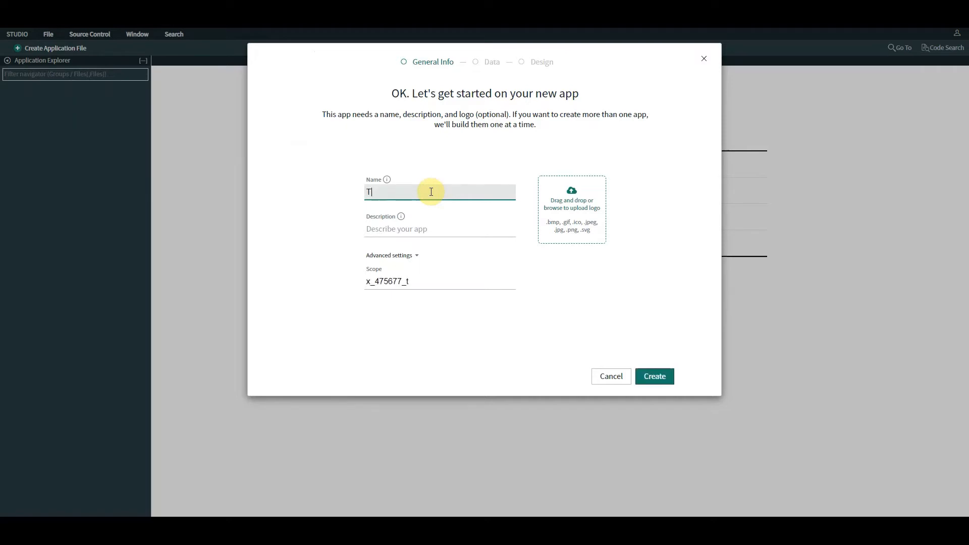
key("BackSpace")
type("est actions")
left_click(652, 379)
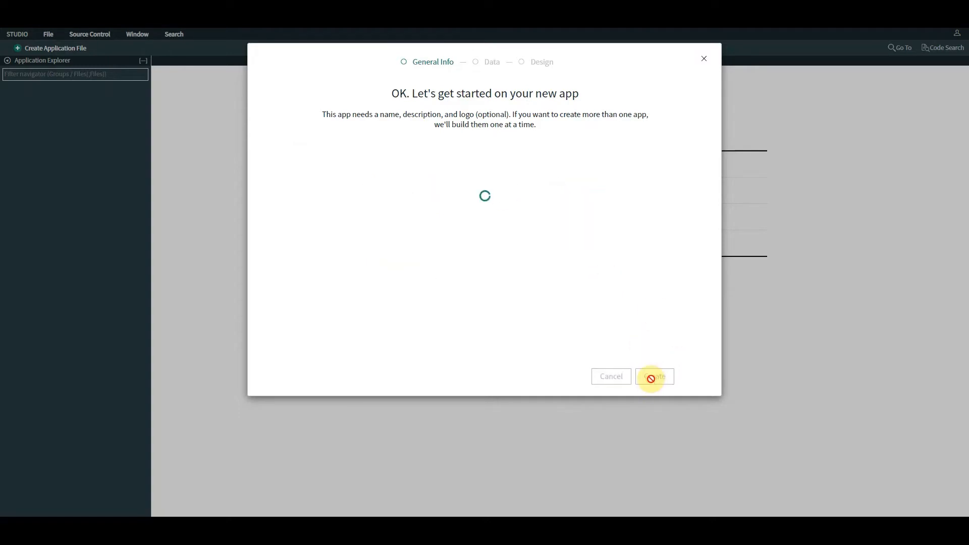
Step: Set up the new application with the Classic format, adding no roles and no data tables
left_click(651, 378)
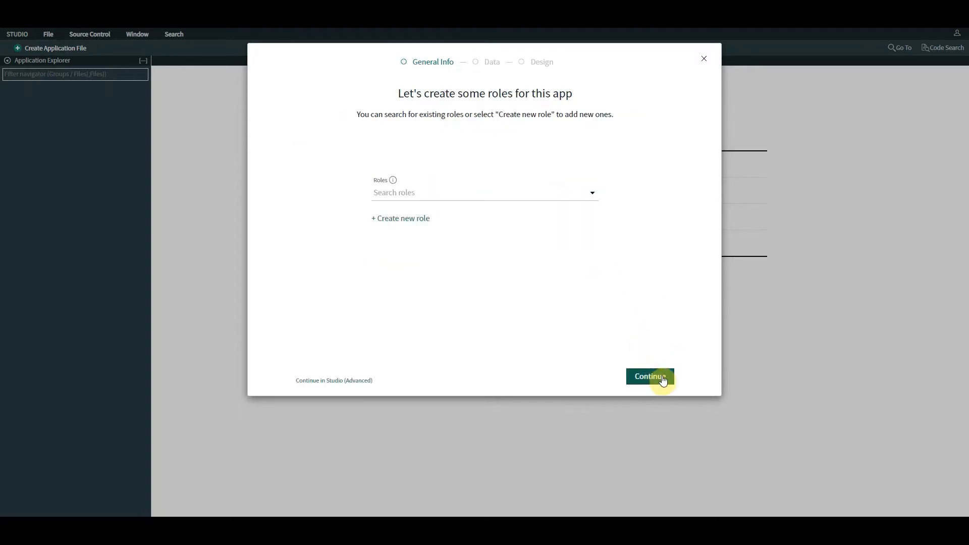
left_click(610, 239)
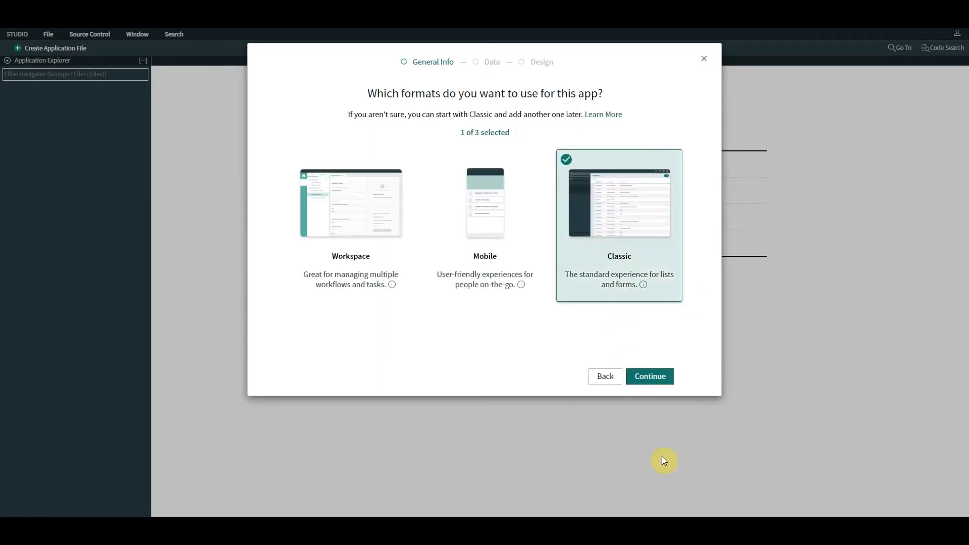
left_click(648, 379)
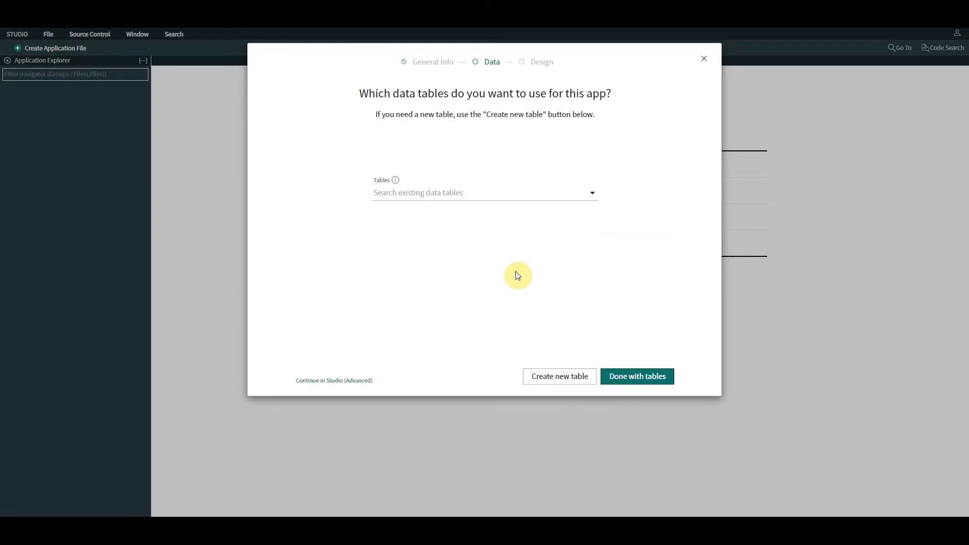
left_click(640, 375)
left_click(631, 291)
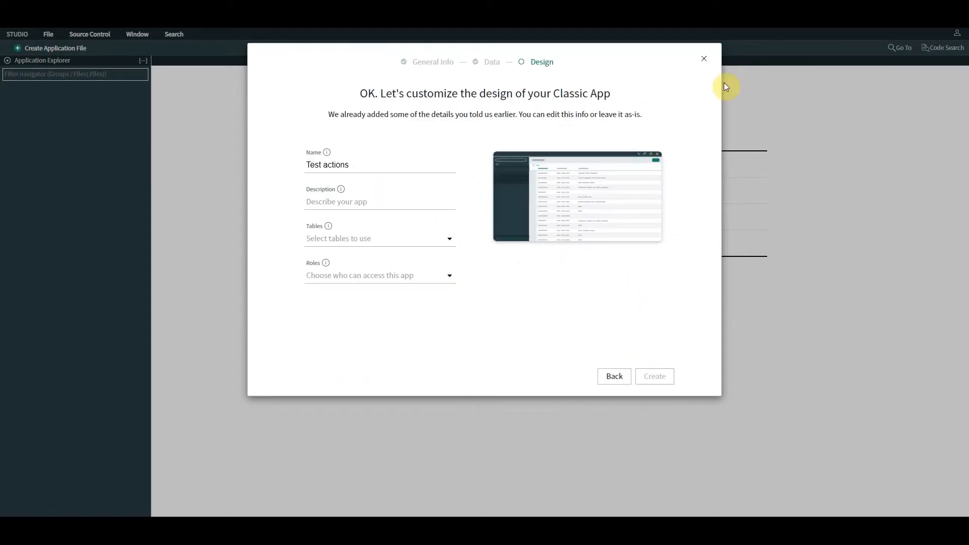
Step: Leave the application setup wizard, reload Studio and open the new Test actions application
left_click(707, 64)
left_click(633, 131)
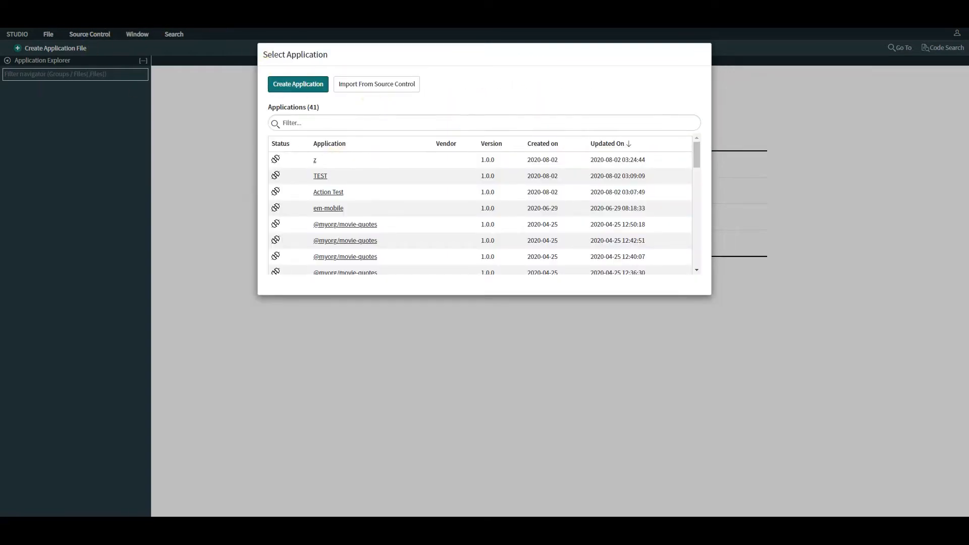
left_click(49, 19)
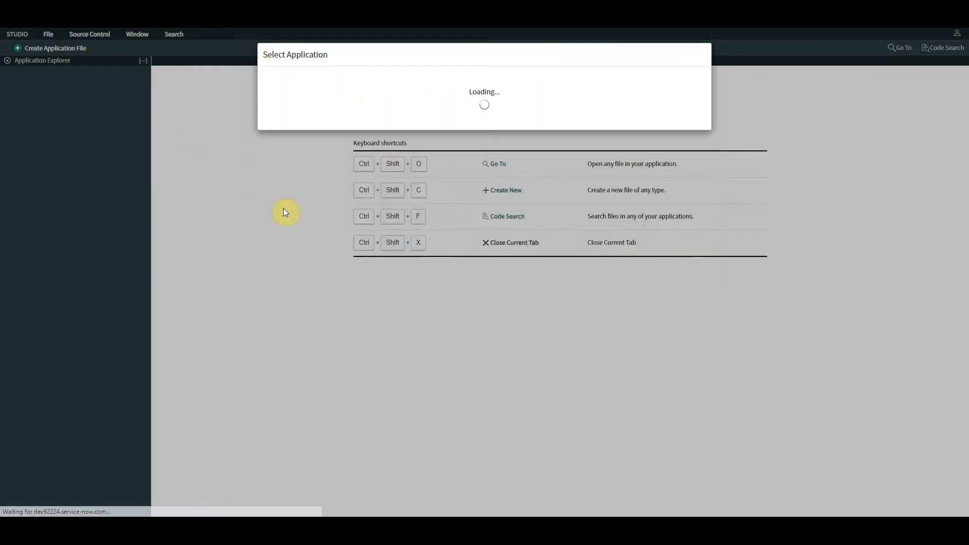
left_click(330, 160)
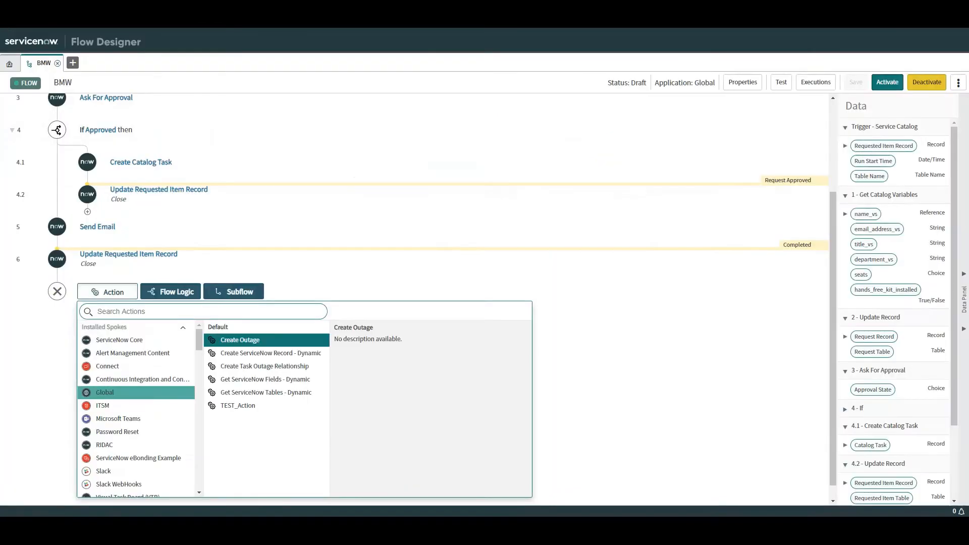
Step: Create and publish an action named "Create an Event" in the Test actions application with the description "Creates an event"
left_click(10, 64)
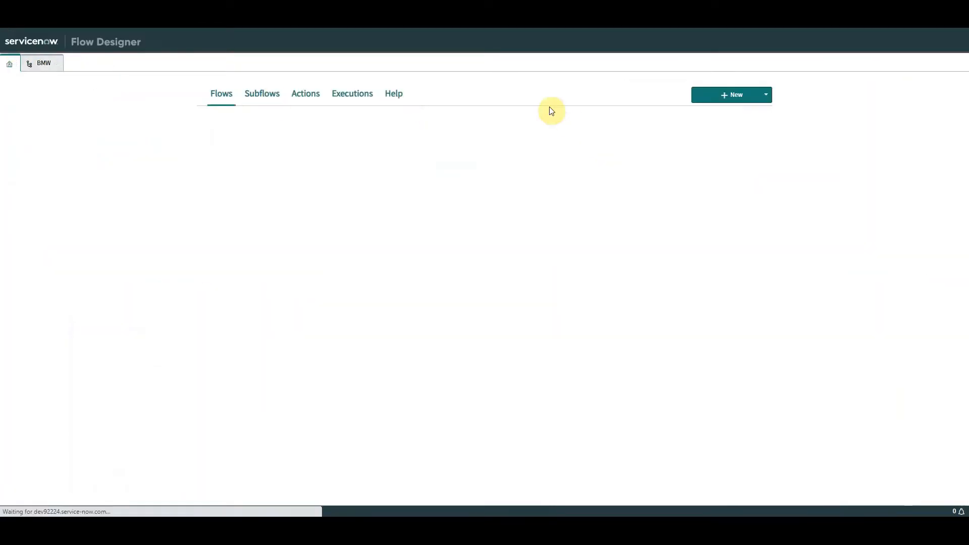
left_click(755, 101)
left_click(726, 143)
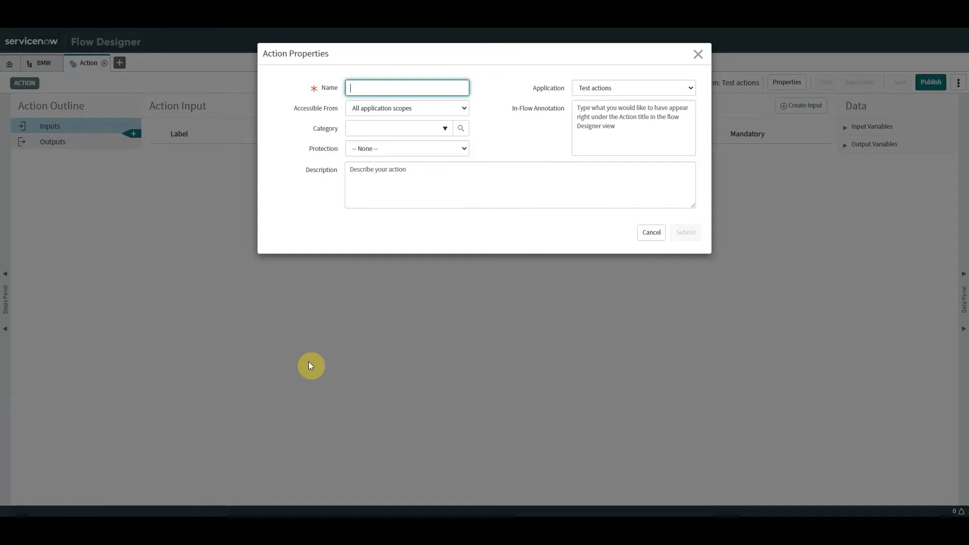
double_click(555, 87)
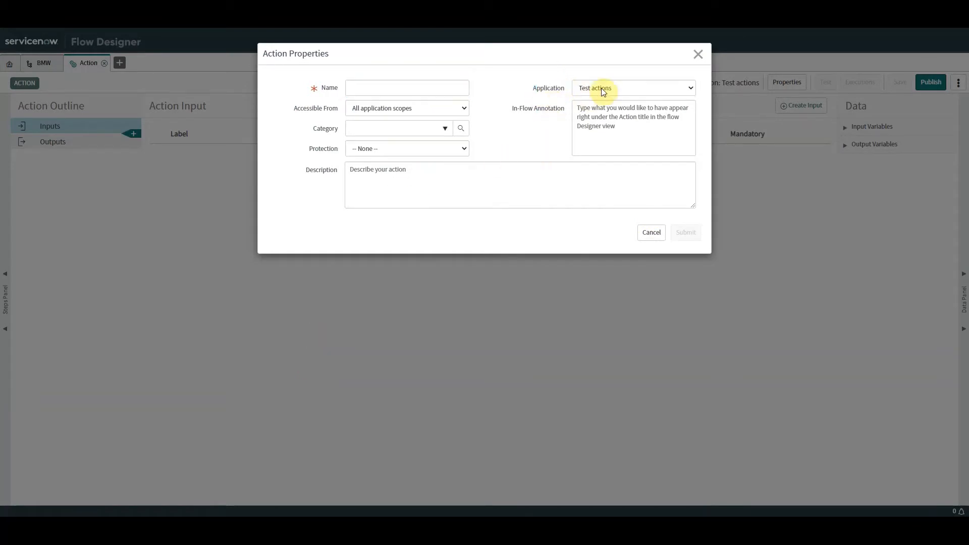
left_click(381, 91)
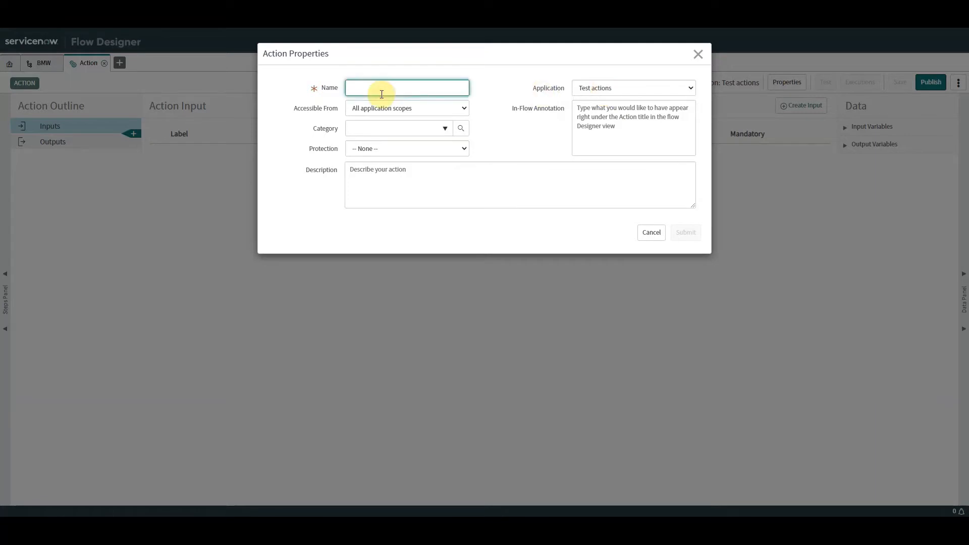
type("Create an Event")
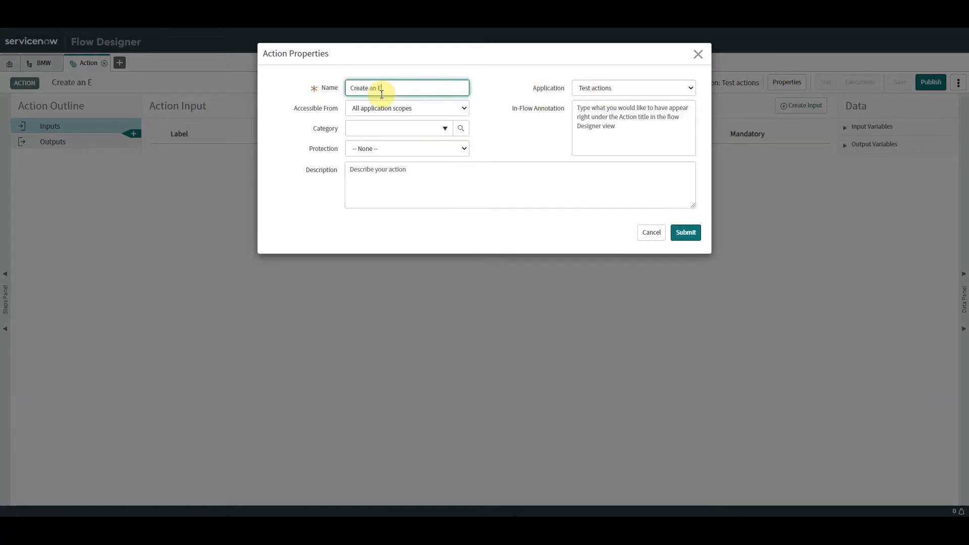
type("reate")
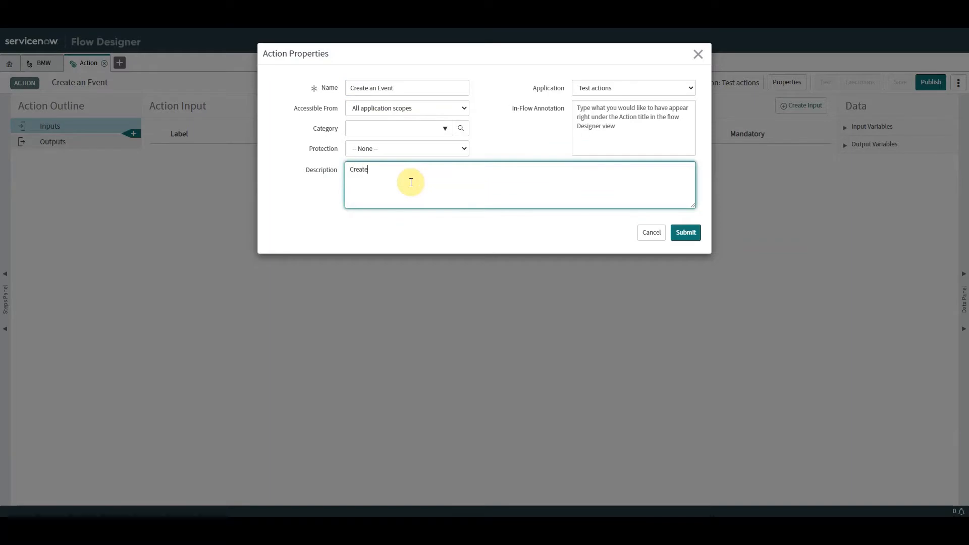
type("s an event")
left_click(682, 235)
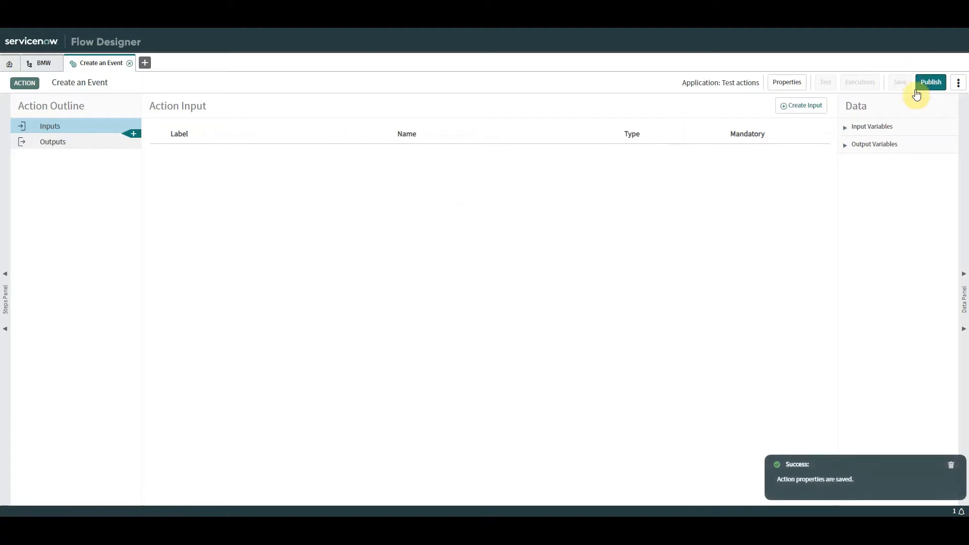
left_click(930, 82)
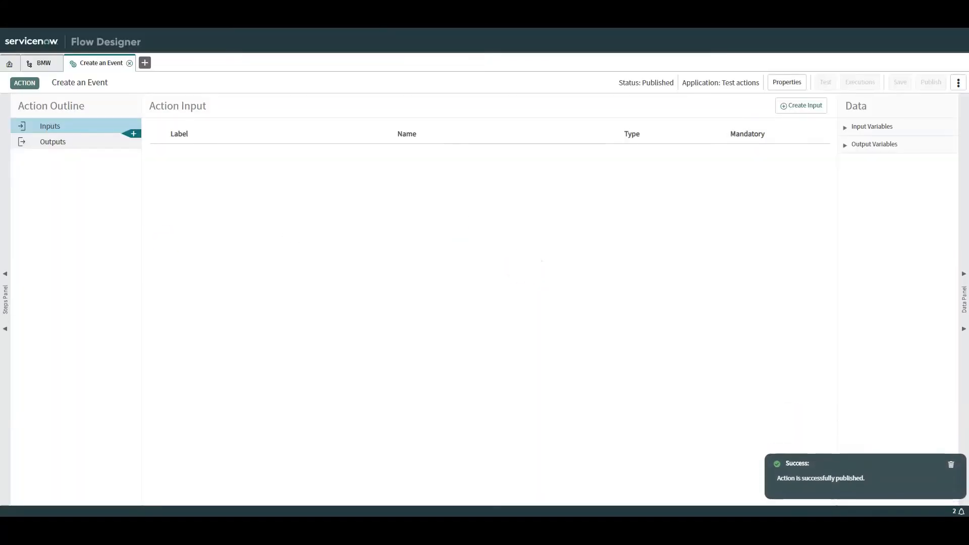
Step: Search for "test" among the actions available at the end of the BMW flow and view the Test actions spoke
left_click(43, 62)
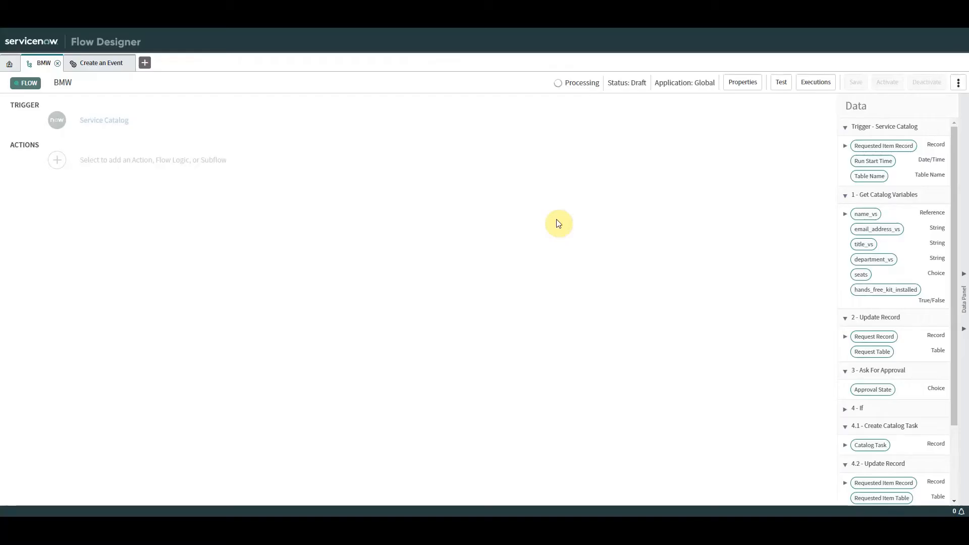
left_click(130, 429)
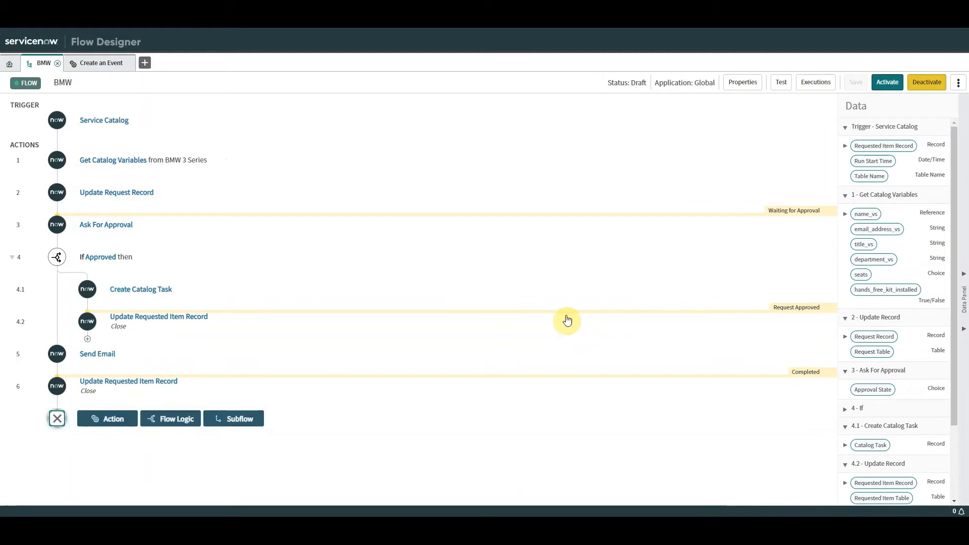
left_click_drag(954, 251, 959, 390)
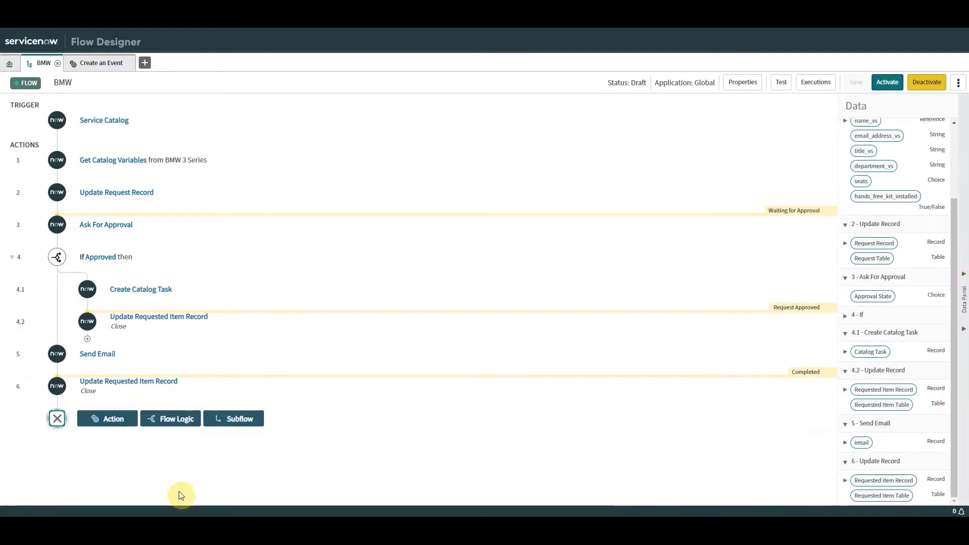
left_click(105, 419)
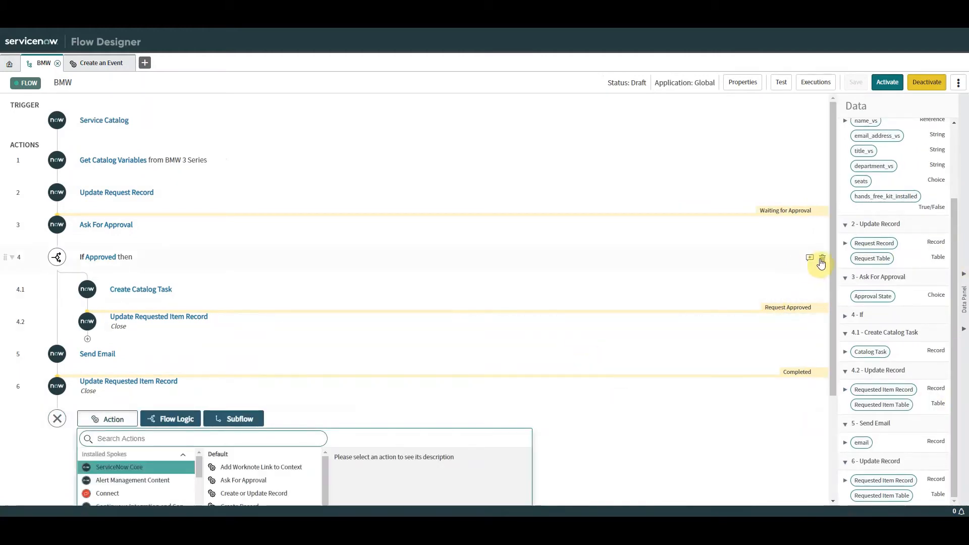
left_click_drag(831, 257, 825, 372)
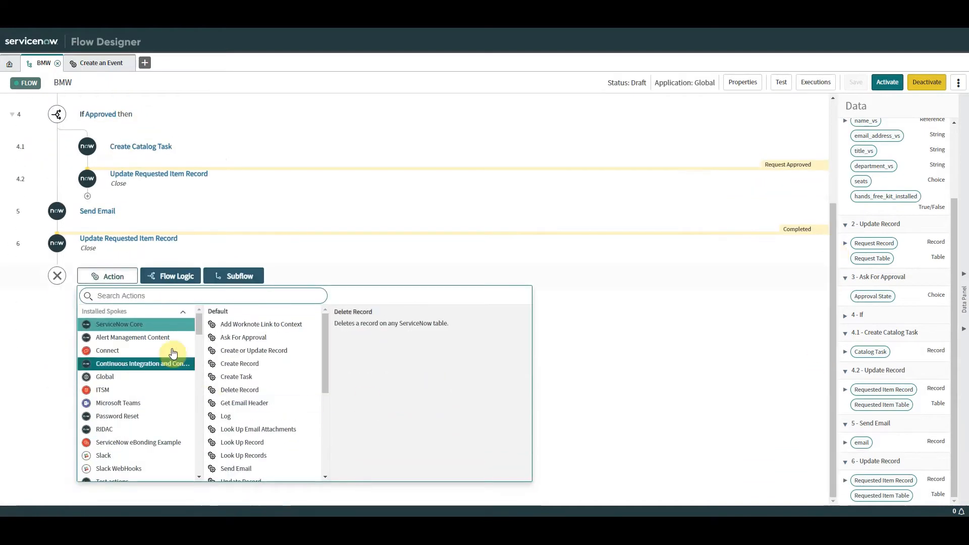
left_click(173, 298)
type("test")
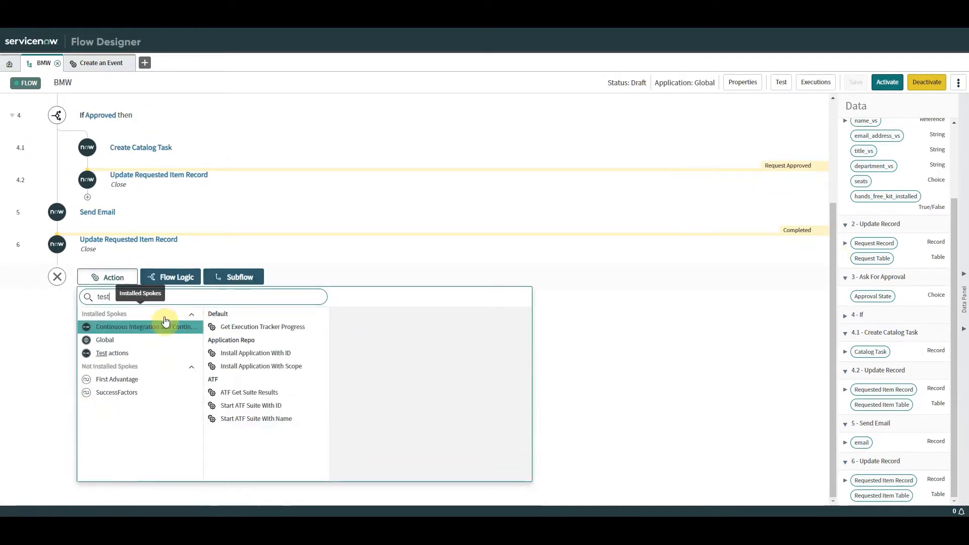
left_click(120, 355)
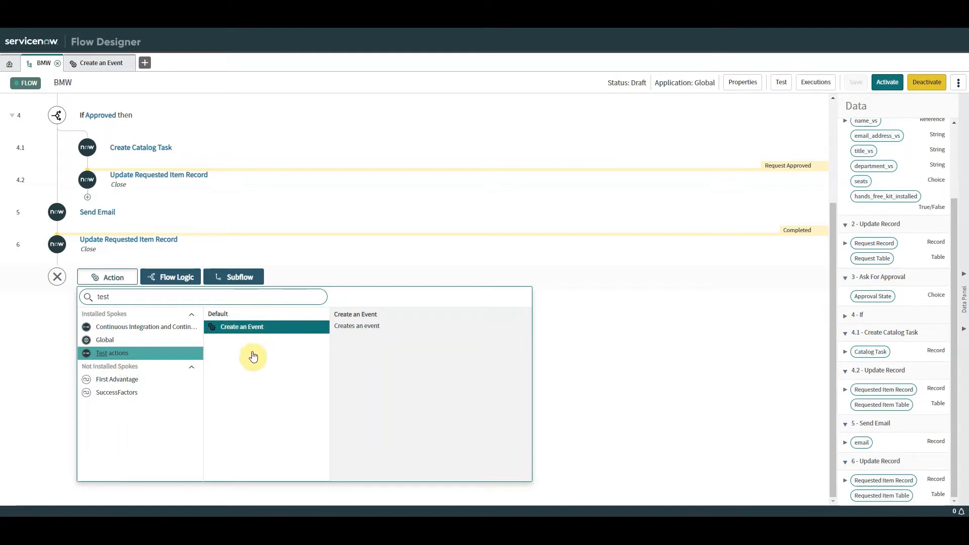
left_click(616, 356)
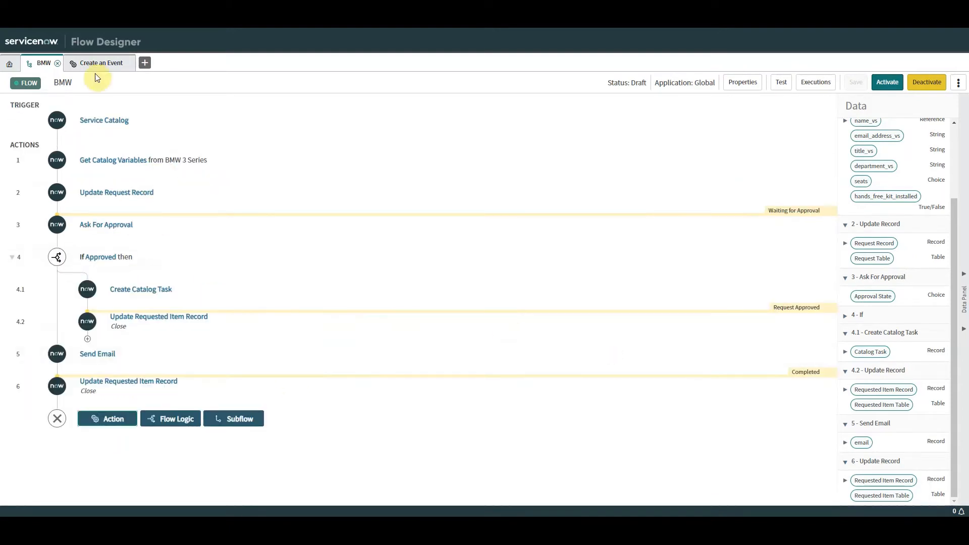
Step: Add a mandatory string input labelled "Event" to the Create an Event action
left_click(91, 63)
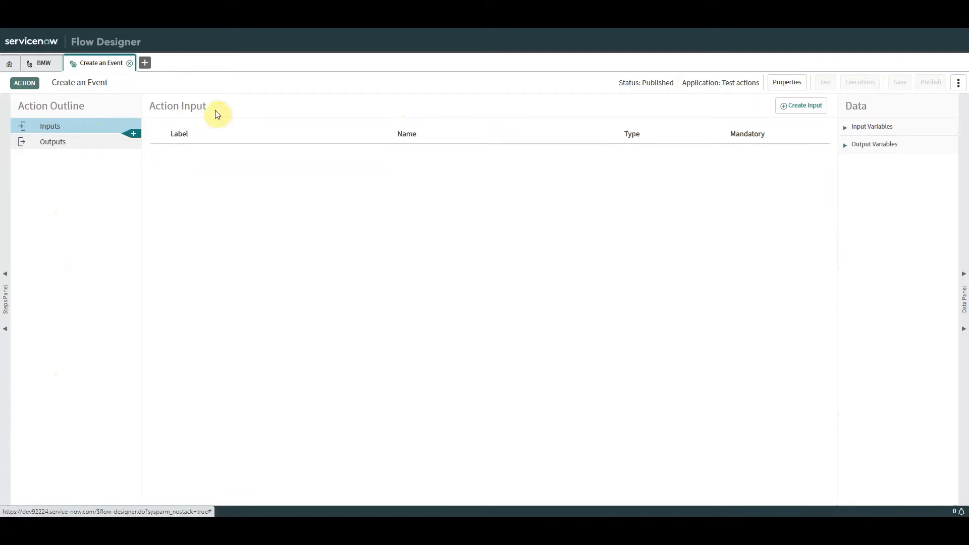
left_click(800, 115)
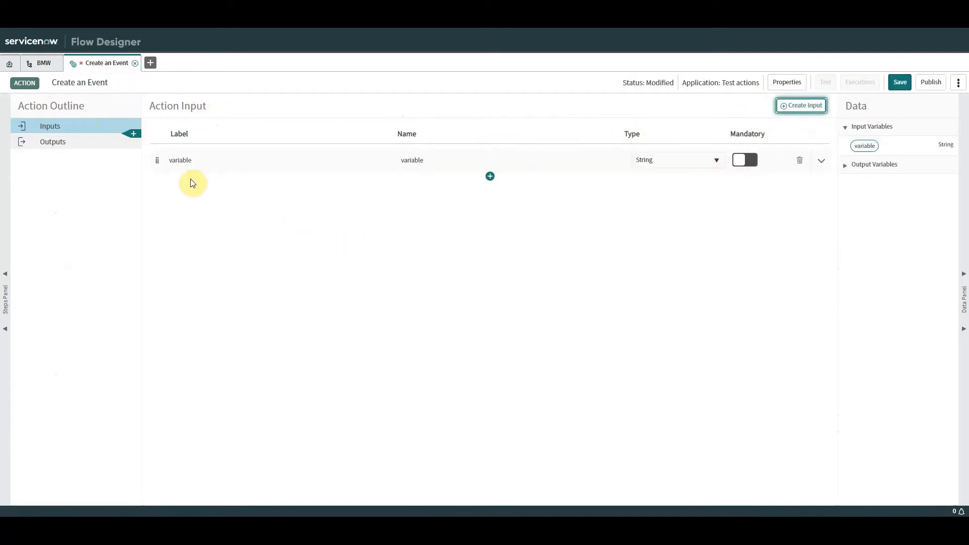
left_click(167, 160)
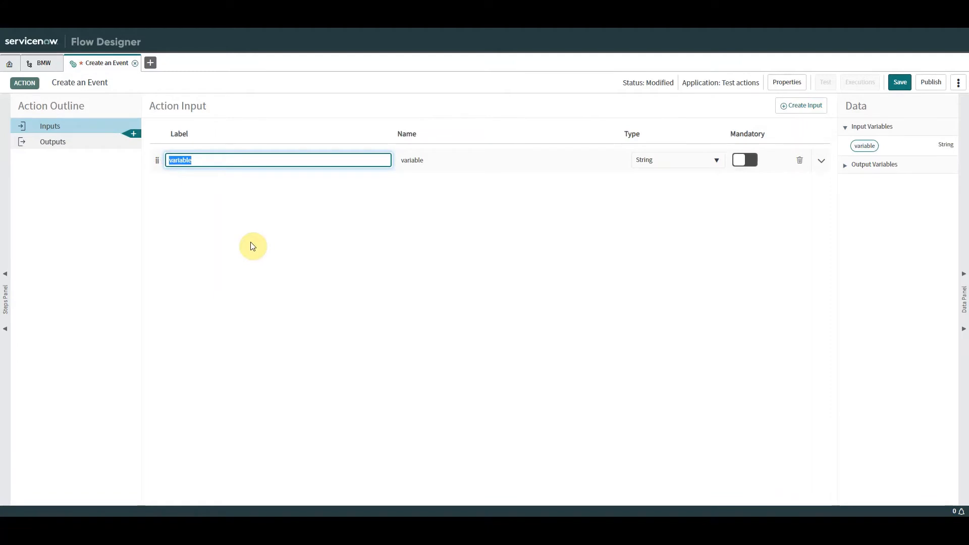
type("Event")
left_click(478, 240)
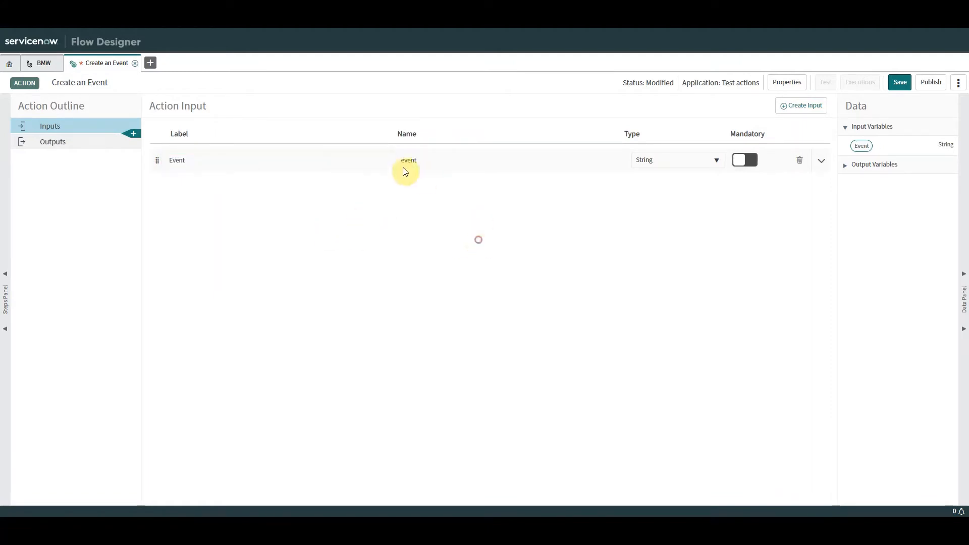
left_click(745, 160)
Step: Add a second mandatory string input labelled "Record" to the action
left_click(801, 105)
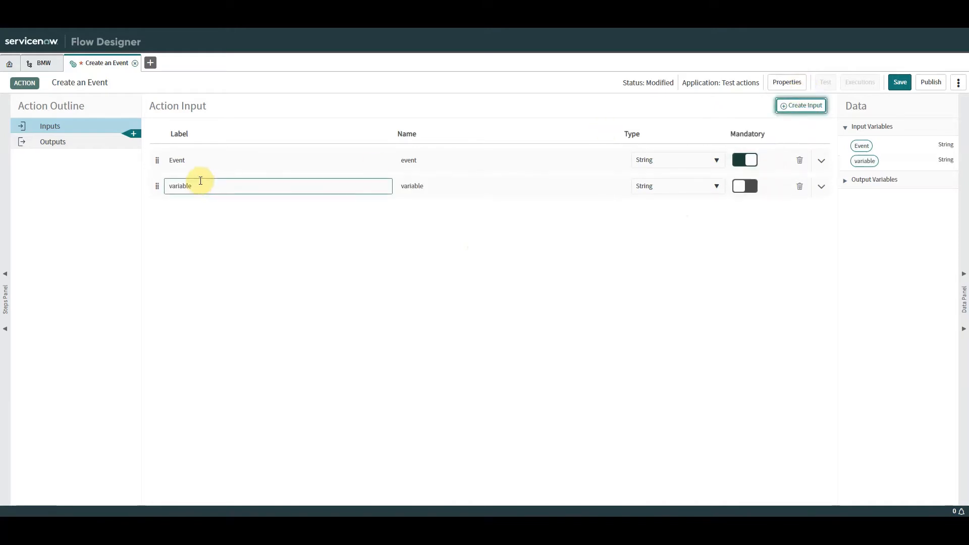
double_click(192, 187)
type("Record")
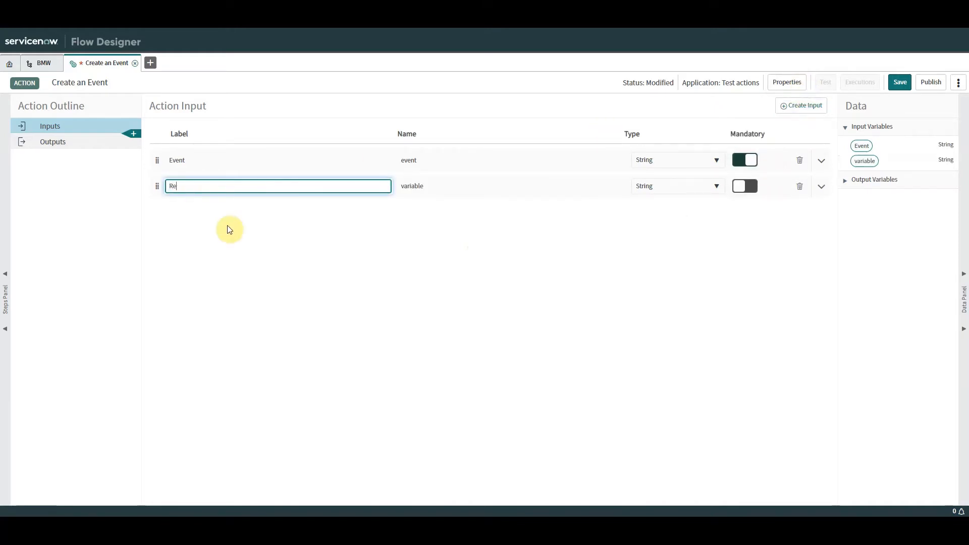
left_click(542, 228)
left_click(746, 186)
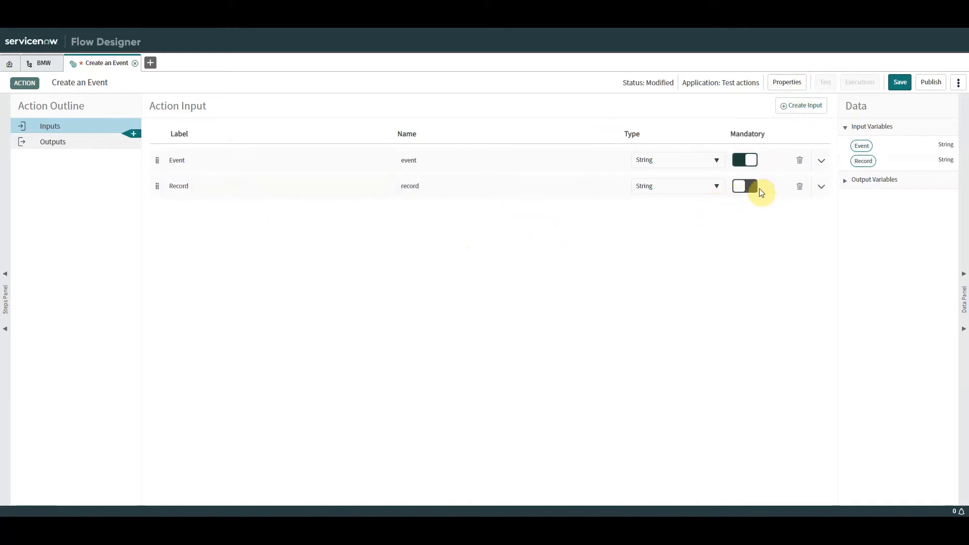
Step: Add two optional string inputs labelled "Event Parm1" and "Event Parm2" to the action
left_click(801, 105)
left_click(196, 211)
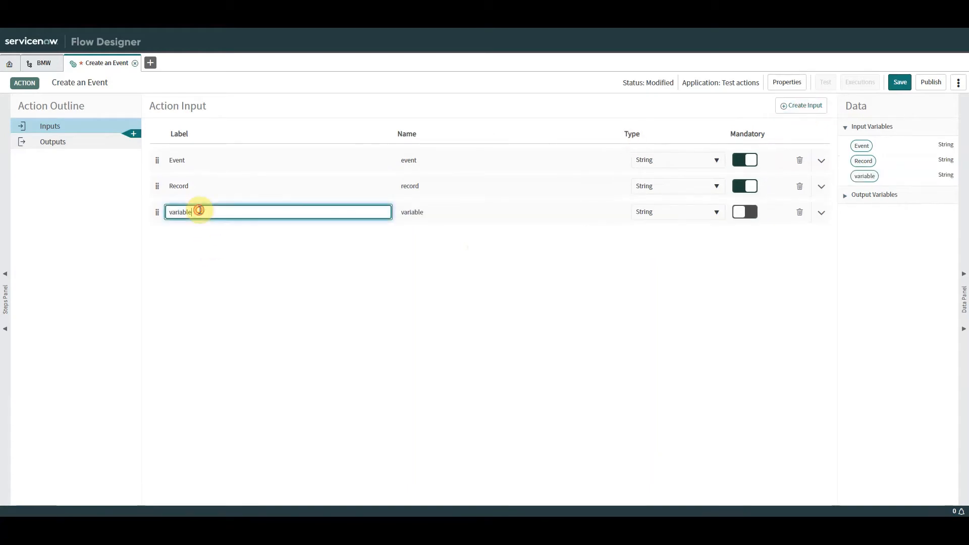
double_click(199, 210)
type("Event Parm1")
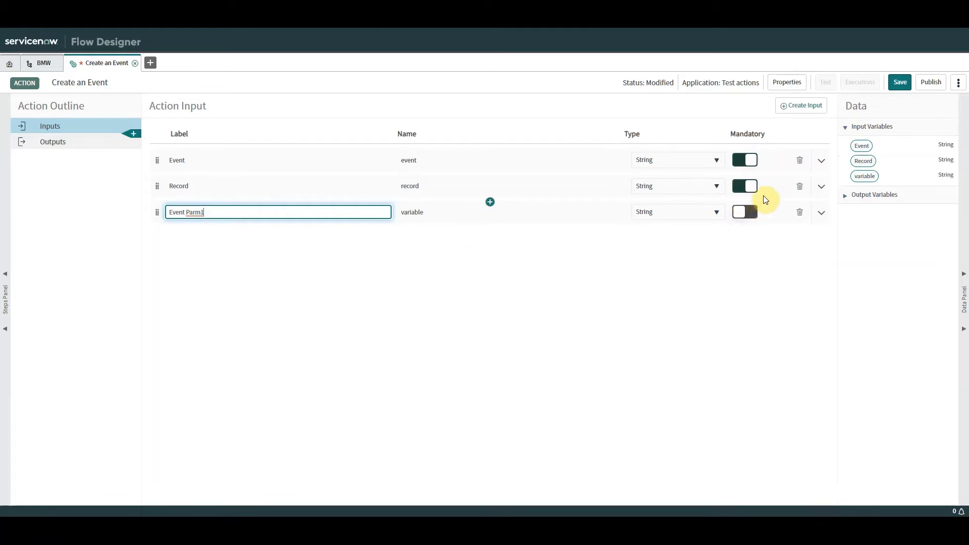
left_click(809, 110)
double_click(216, 239)
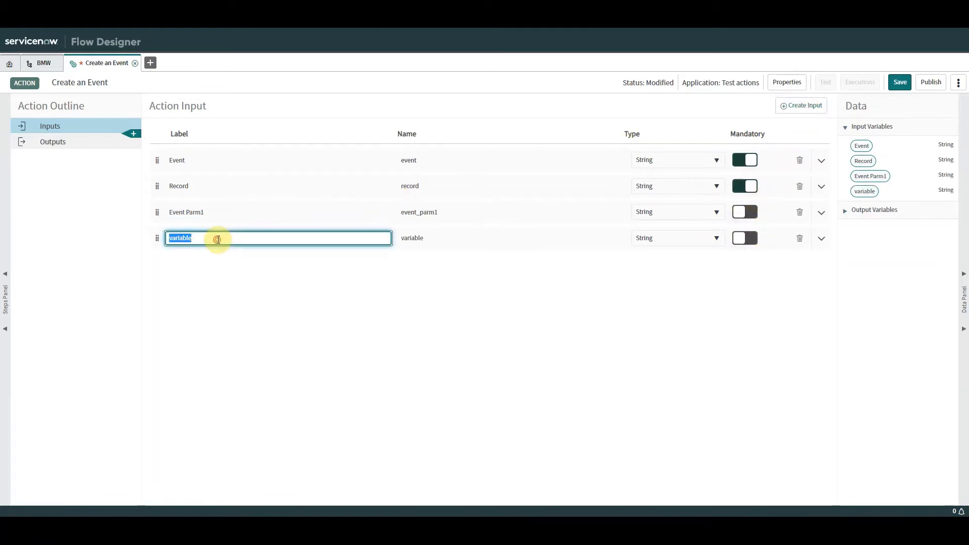
type("Event Parm2")
Step: Add an optional string input labelled "Queue" and save the action
left_click(801, 105)
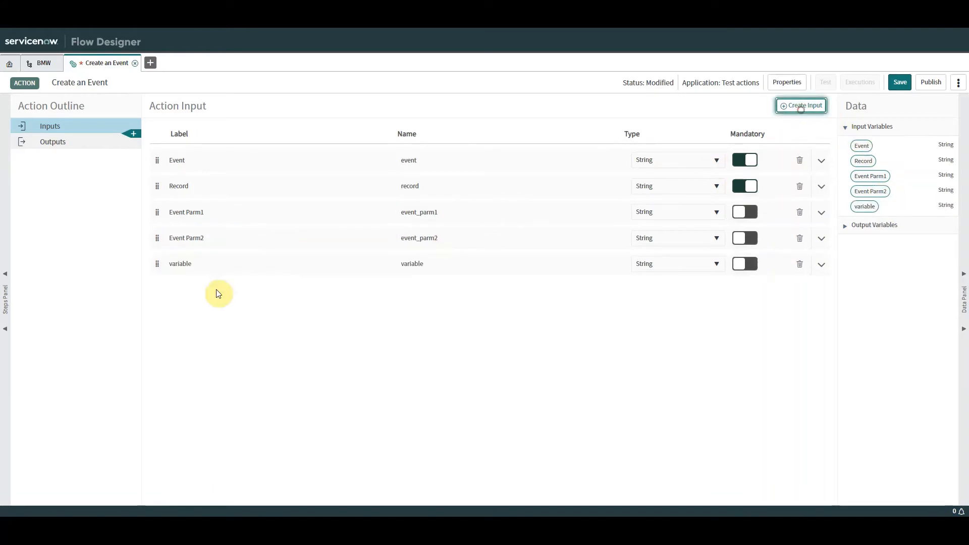
double_click(202, 258)
type("Queue")
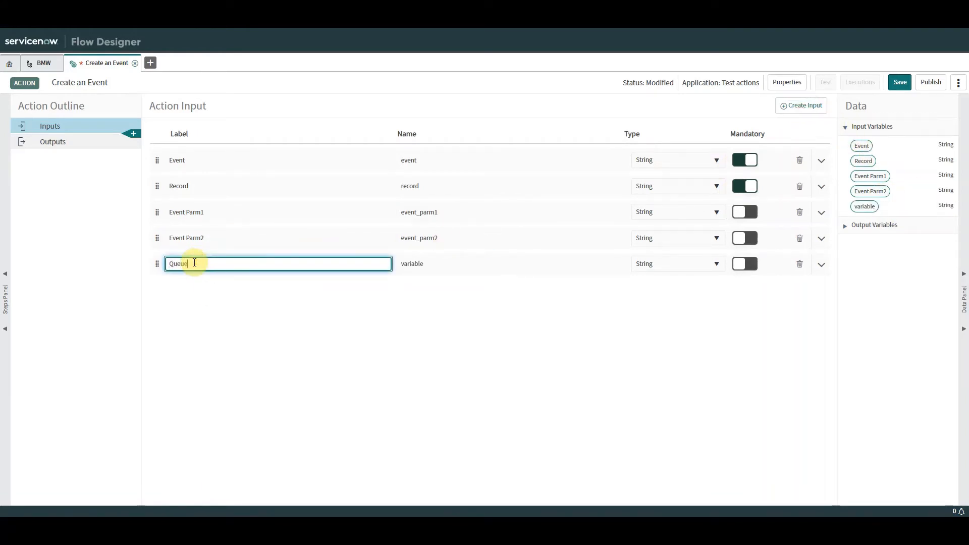
left_click(318, 360)
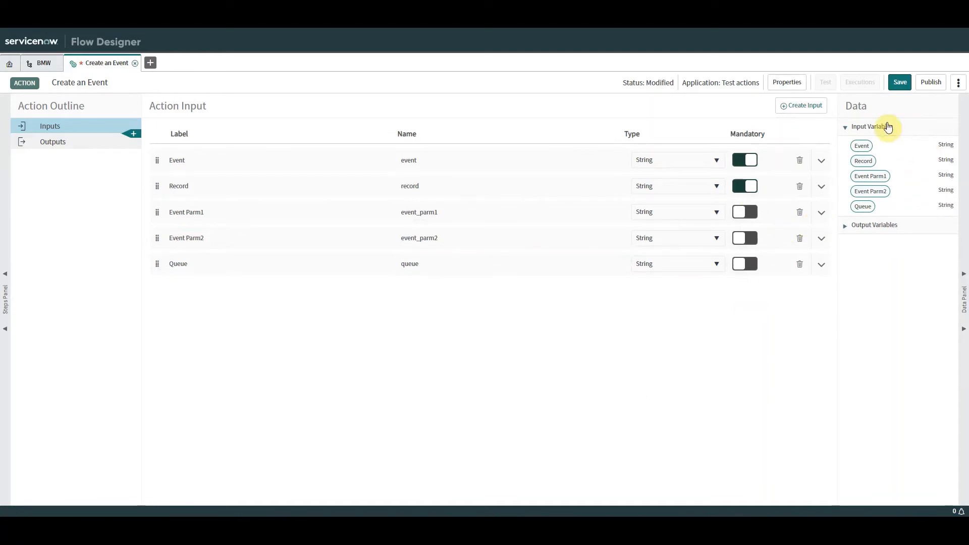
left_click(901, 83)
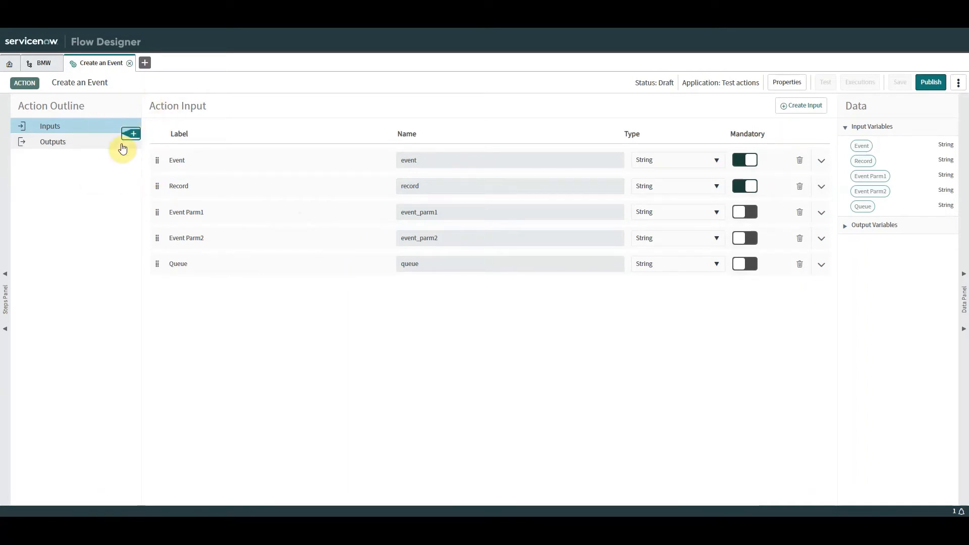
Step: Add a Script step to the action and name it "Trigger event"
left_click(130, 135)
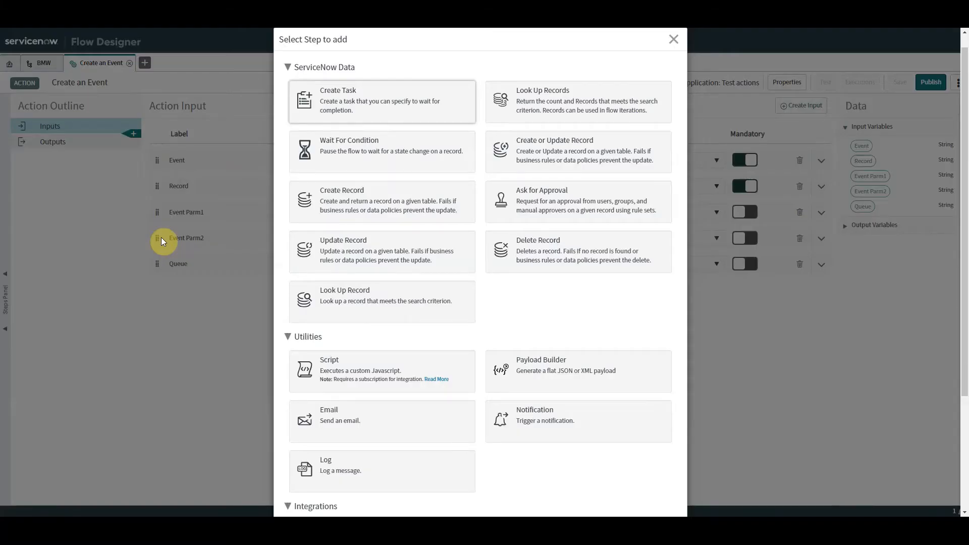
left_click(674, 39)
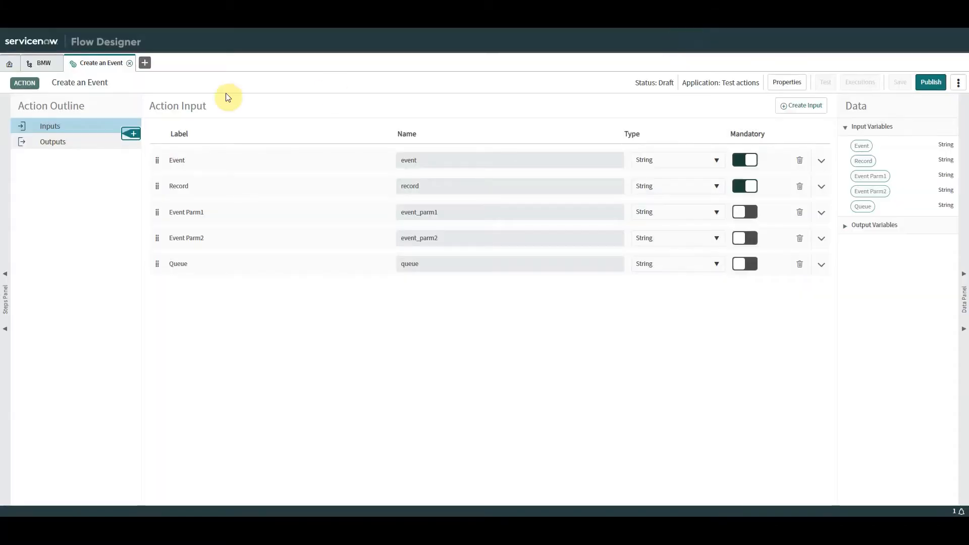
left_click(134, 134)
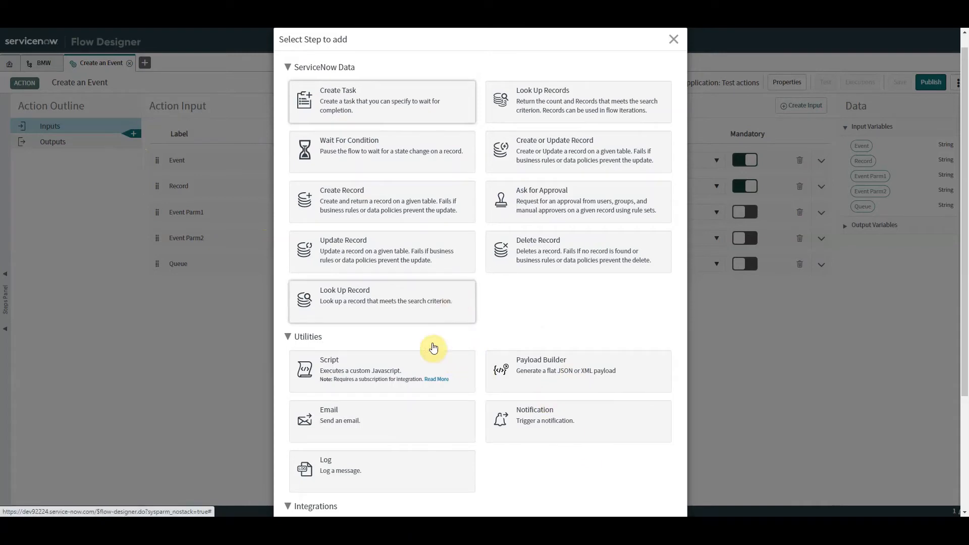
left_click(394, 374)
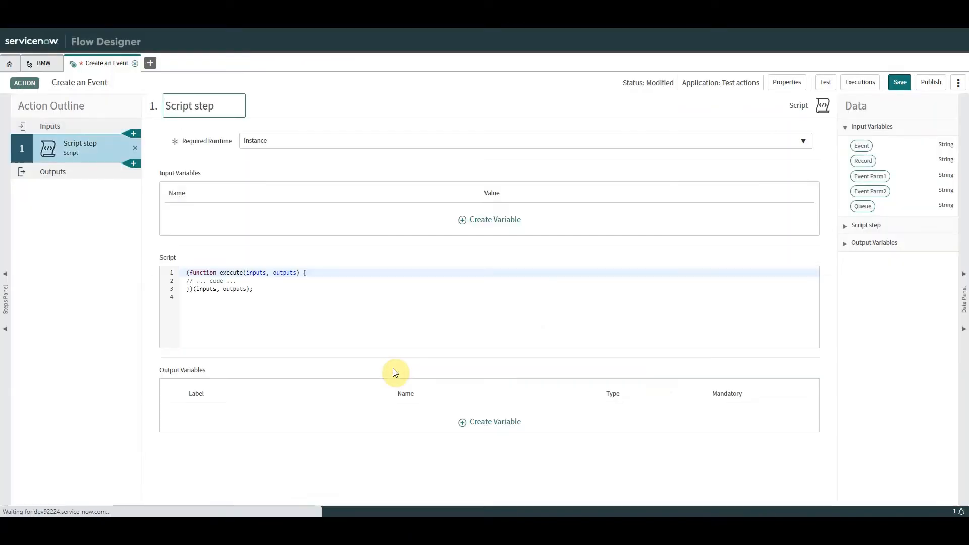
key("ctrl+a")
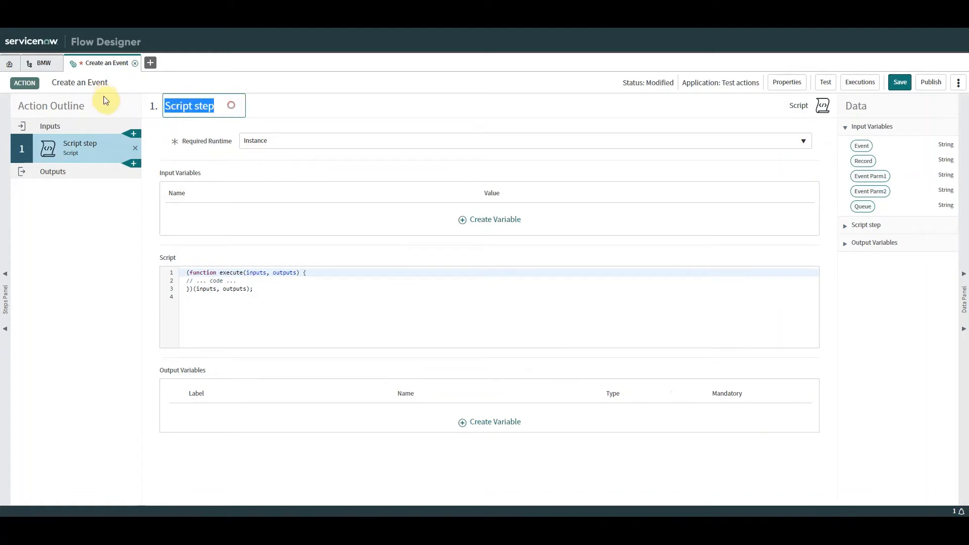
type("Create event")
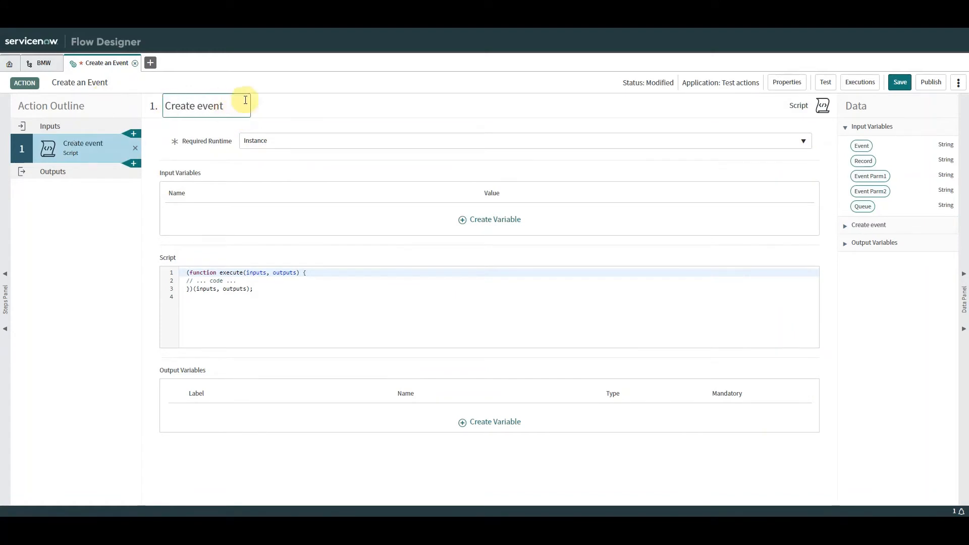
key("ctrl+a")
type("T")
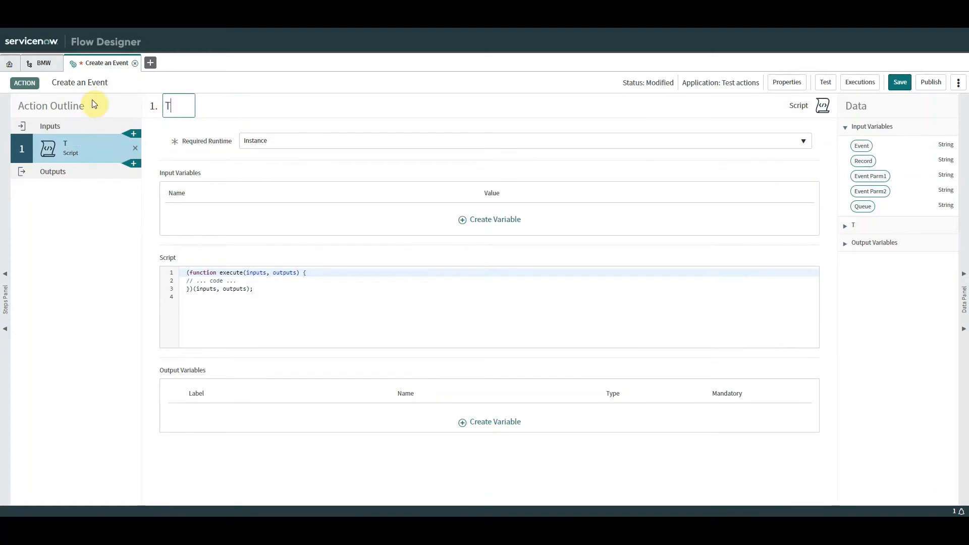
type("rigger event")
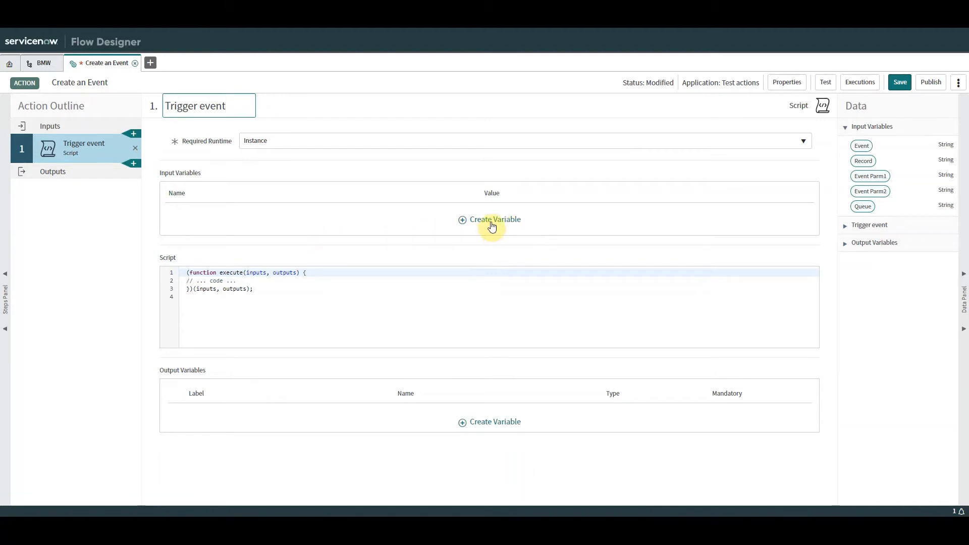
Step: Replace the placeholder comment in the script's execute function with blank lines for new code
left_click_drag(243, 280, 174, 281)
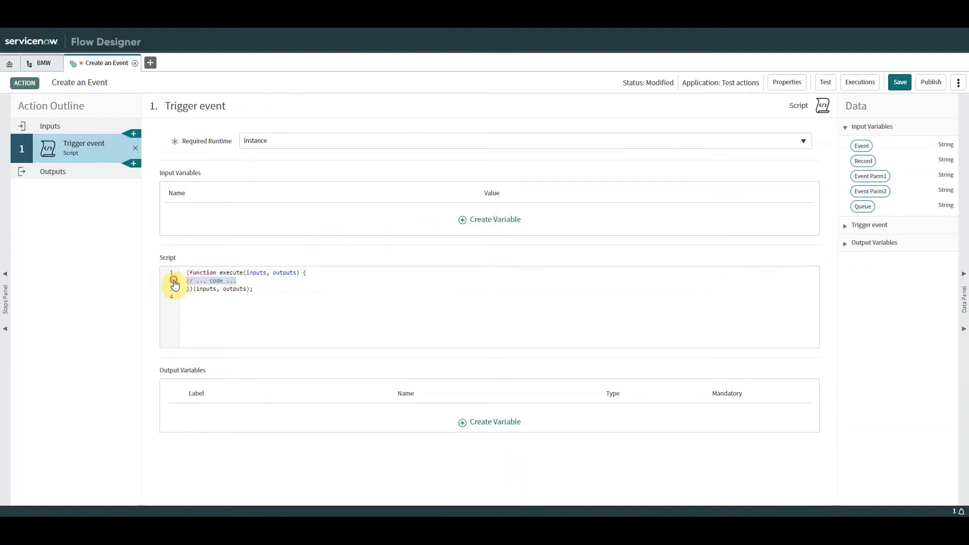
key("BackSpace")
key("Return")
key("Return")
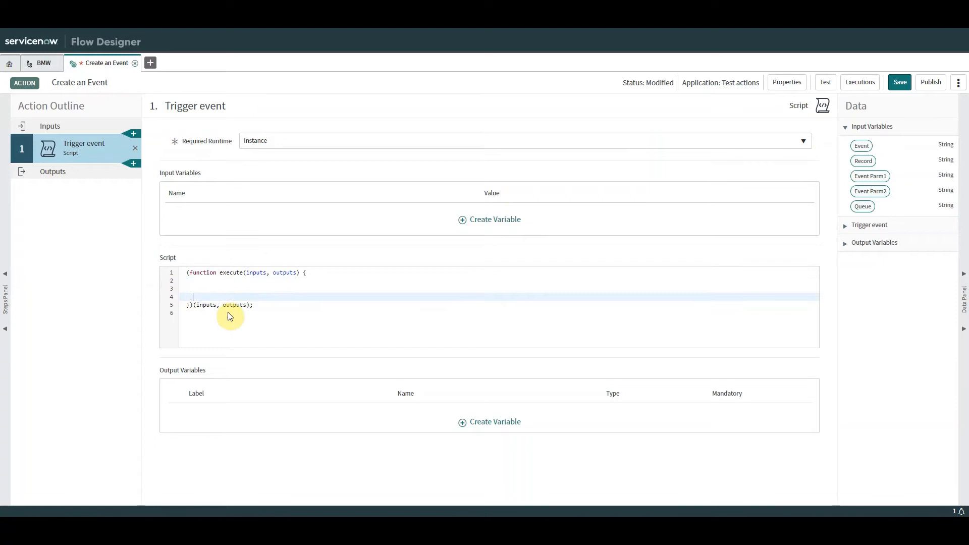
left_click(205, 288)
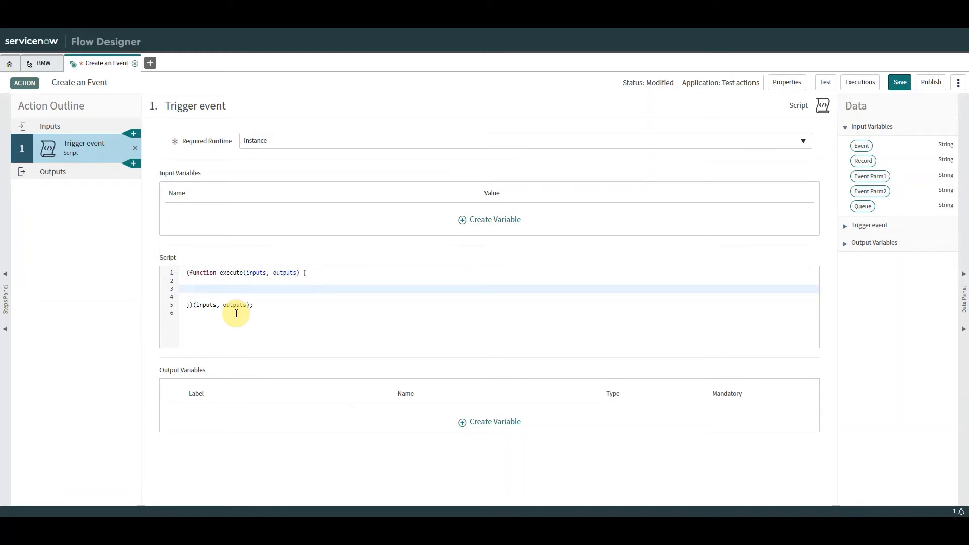
Step: Write the call gs.eventQueue(event_name, record, parm1, parm2, queue); inside the script's execute function
type(".")
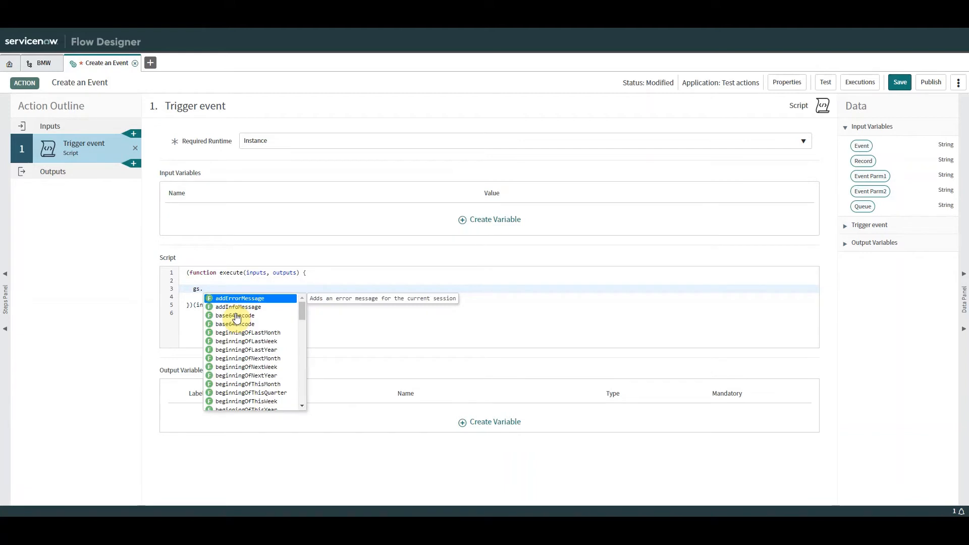
type("eeven")
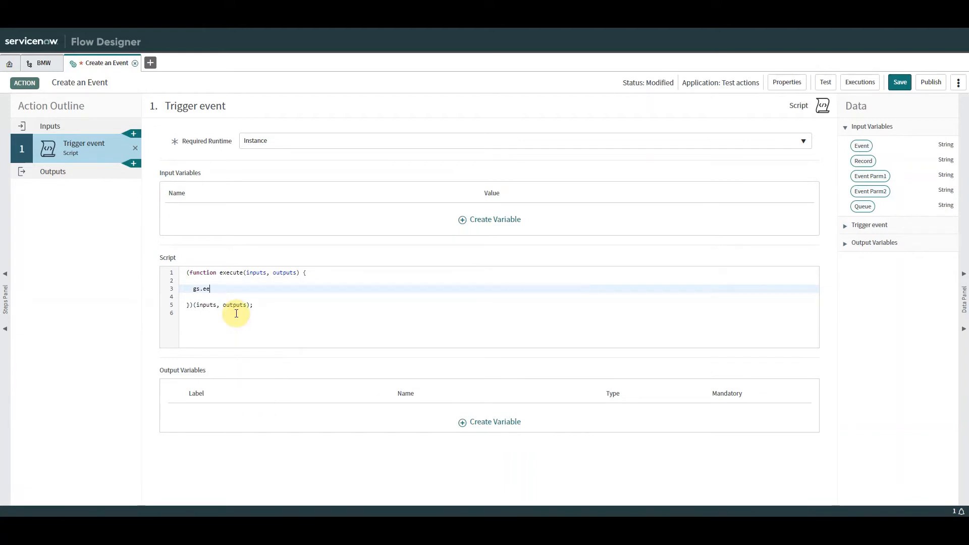
key("BackSpace")
key("BackSpace")
type("event")
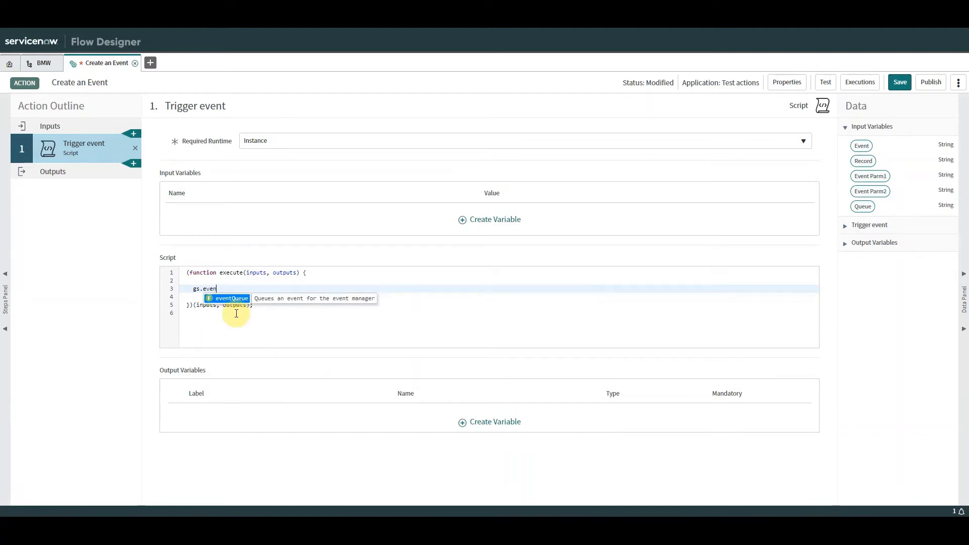
key("Return")
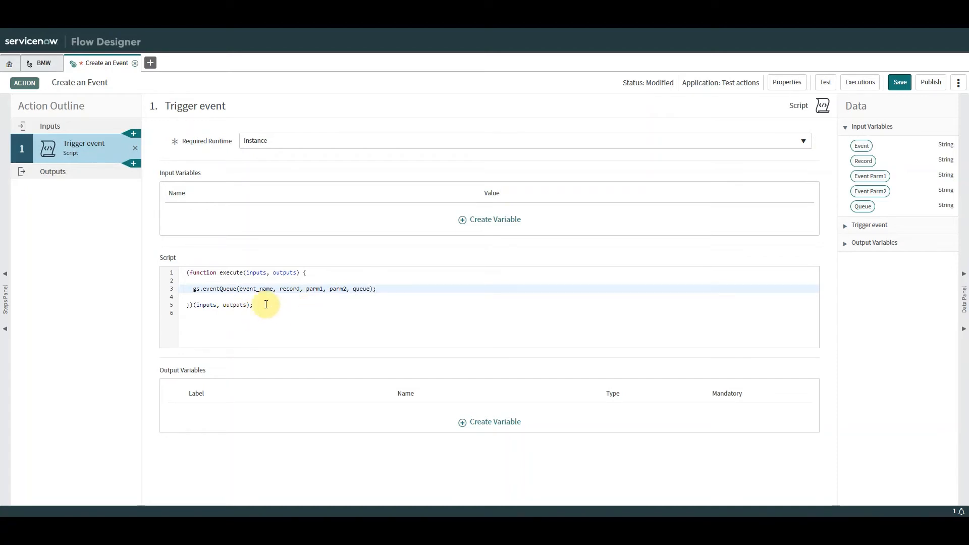
left_click_drag(384, 287, 192, 290)
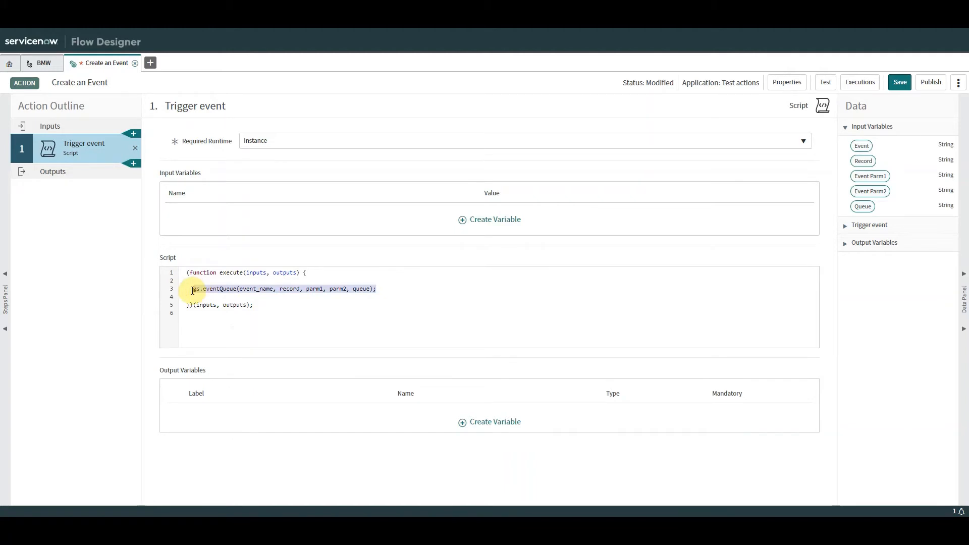
Step: Create two input variables for the script step, named event_name and record
left_click(496, 223)
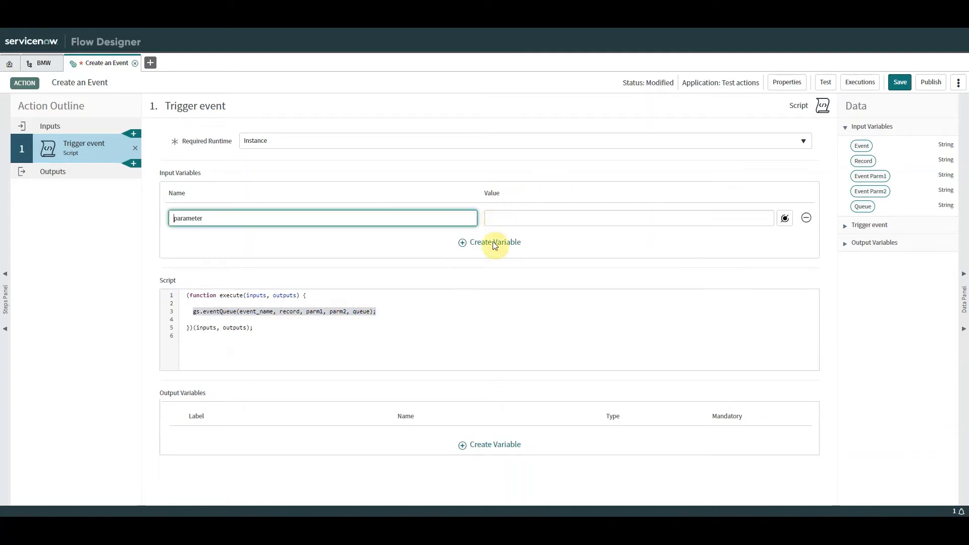
left_click(237, 218)
left_click_drag(236, 222, 171, 218)
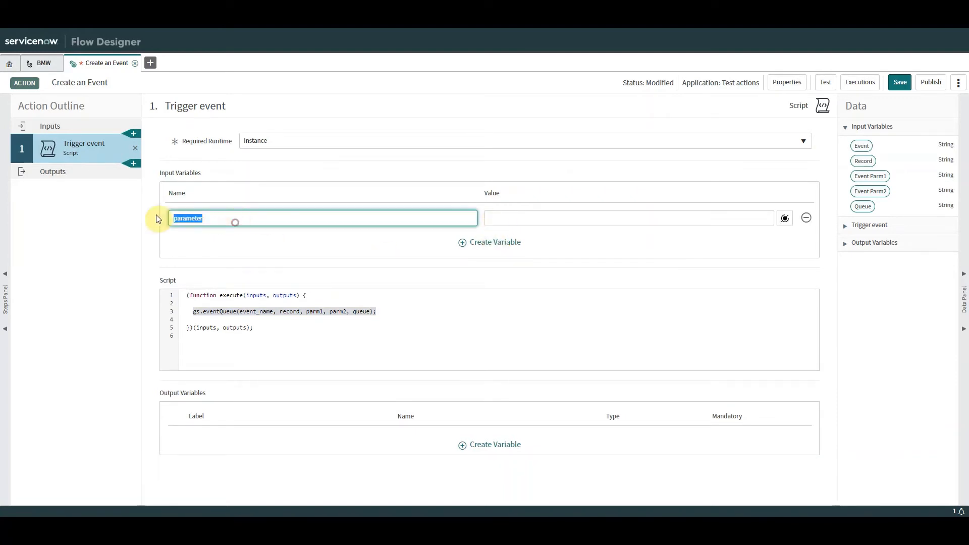
type("event_name")
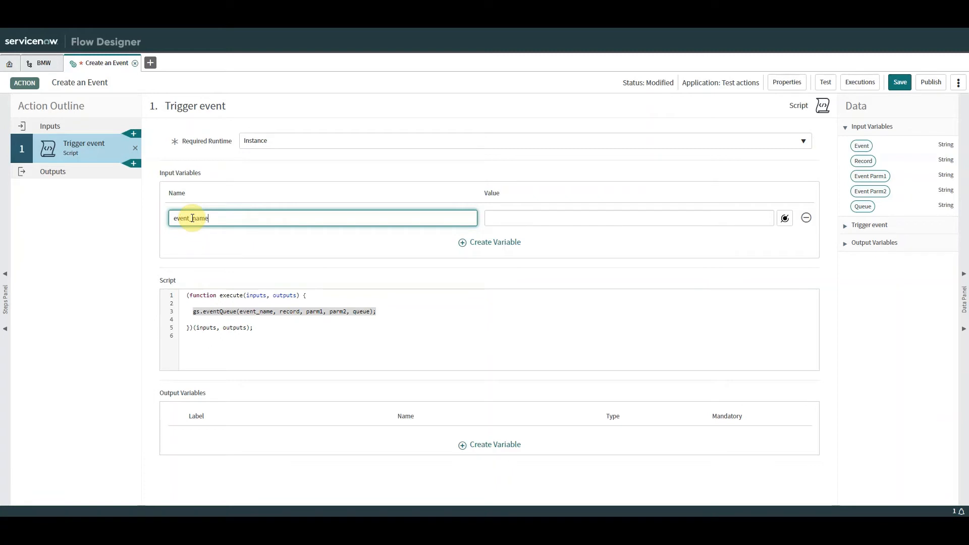
left_click(487, 244)
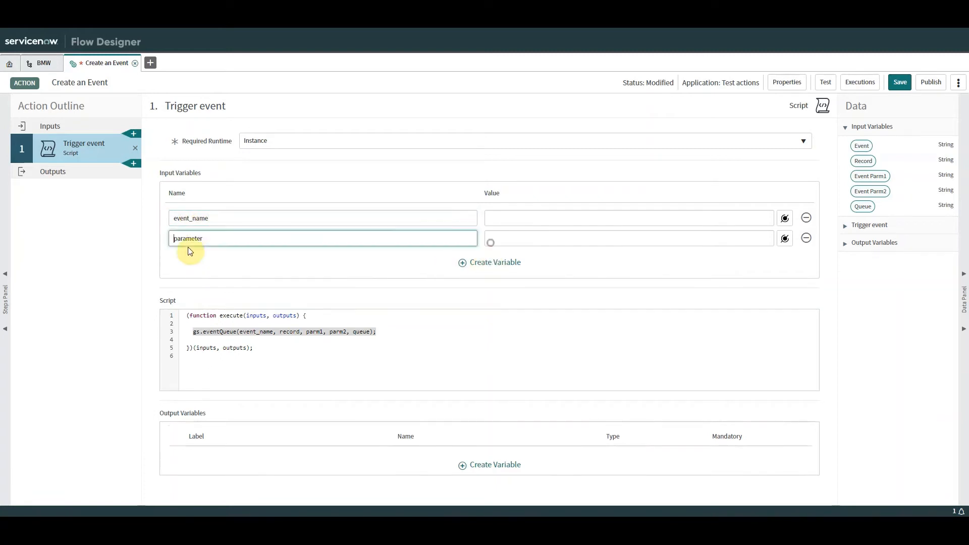
left_click(292, 332)
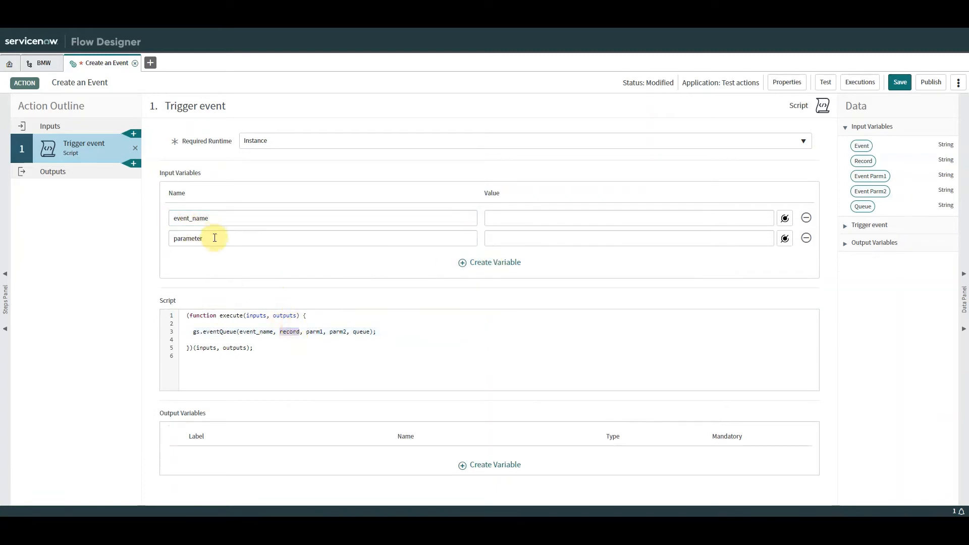
double_click(195, 238)
type("record")
Step: Create two more script input variables named parm1 and parm2, matching the arguments of the eventQueue call
double_click(314, 332)
key("ctrl+c")
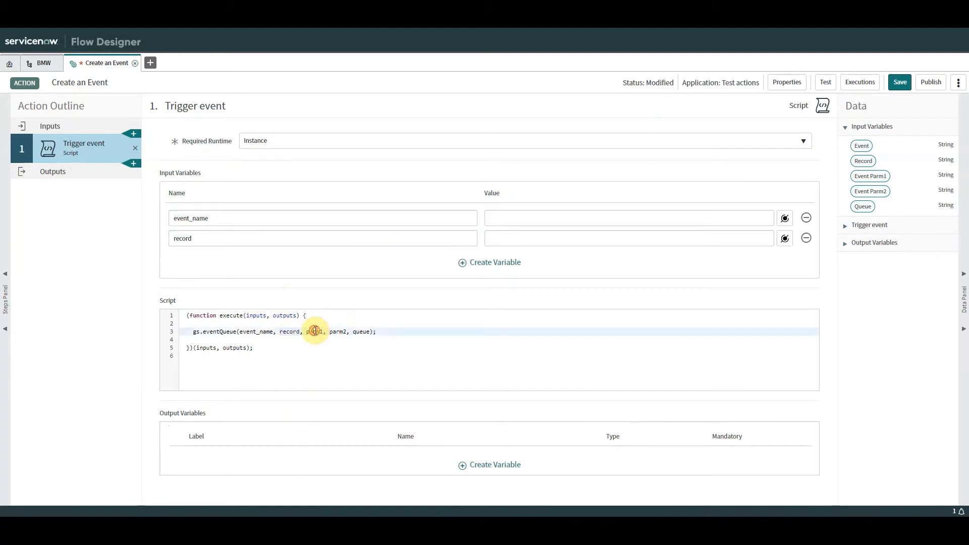
left_click(489, 262)
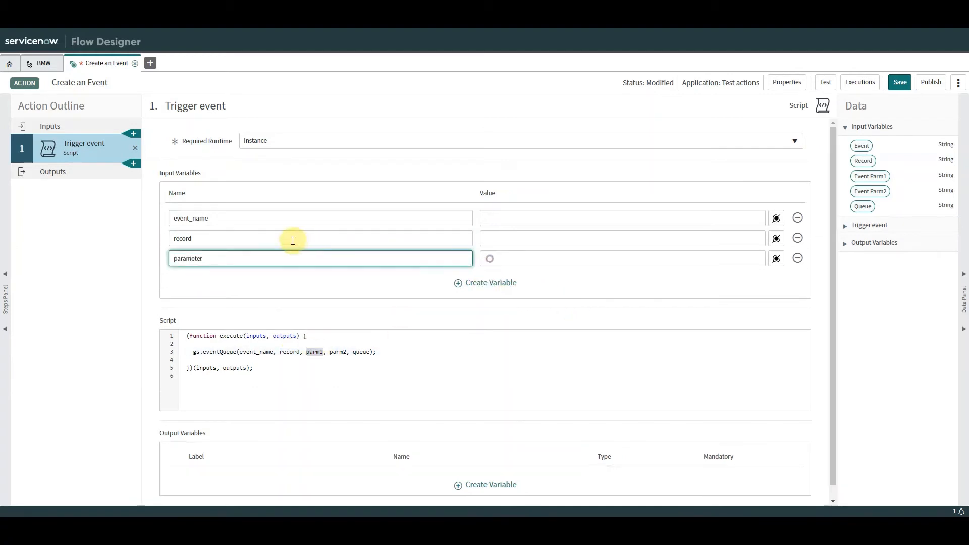
double_click(190, 258)
key("ctrl+v")
double_click(337, 352)
key("ctrl+c")
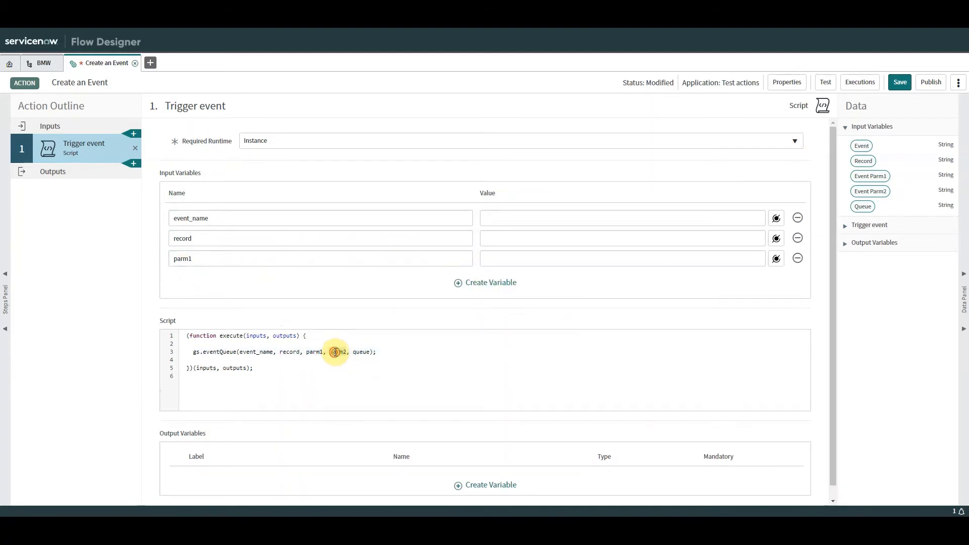
left_click(491, 283)
double_click(194, 279)
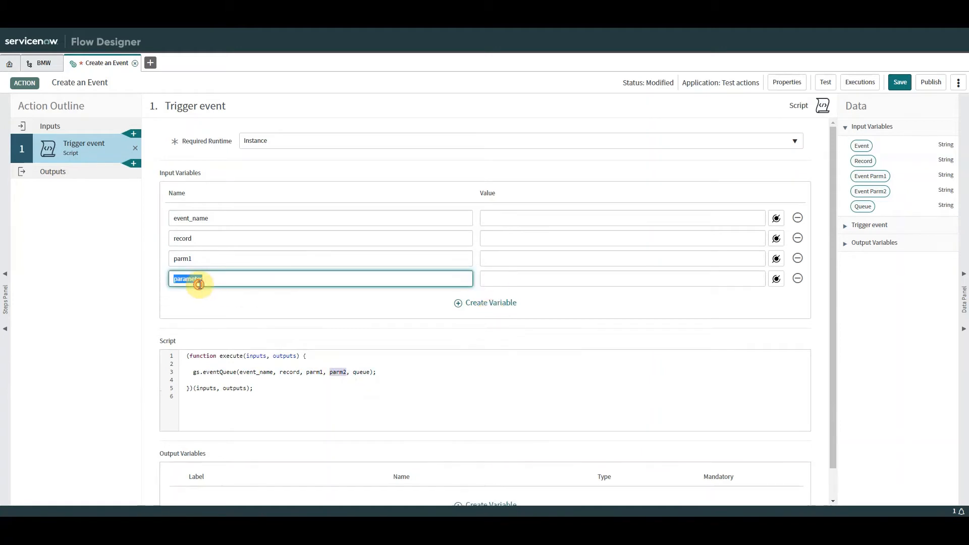
key("ctrl+v")
Step: Create a fifth script input variable named queue
double_click(361, 372)
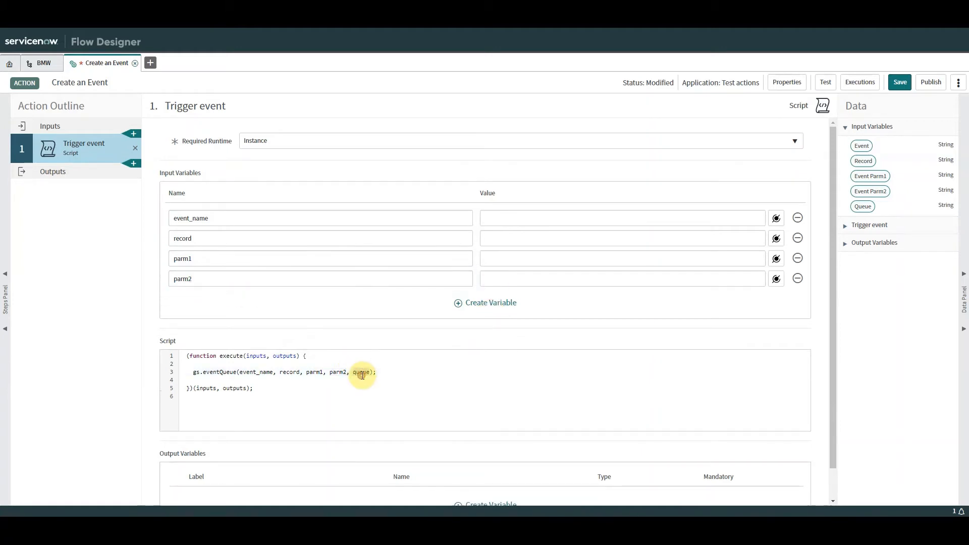
left_click(498, 302)
double_click(176, 298)
type("queue")
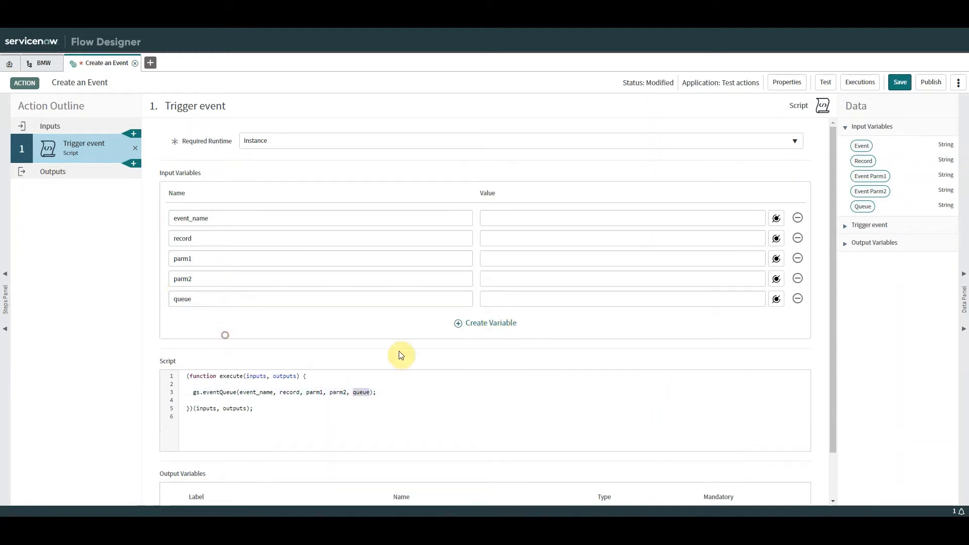
left_click(424, 392)
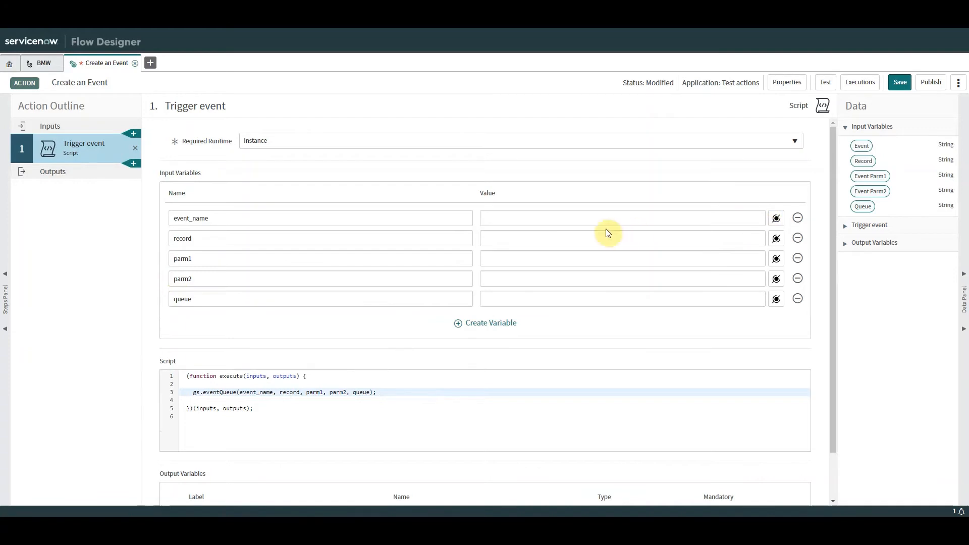
Step: Map the script variable event_name to the action input Event, and record to the action input Record
left_click(777, 221)
left_click(763, 268)
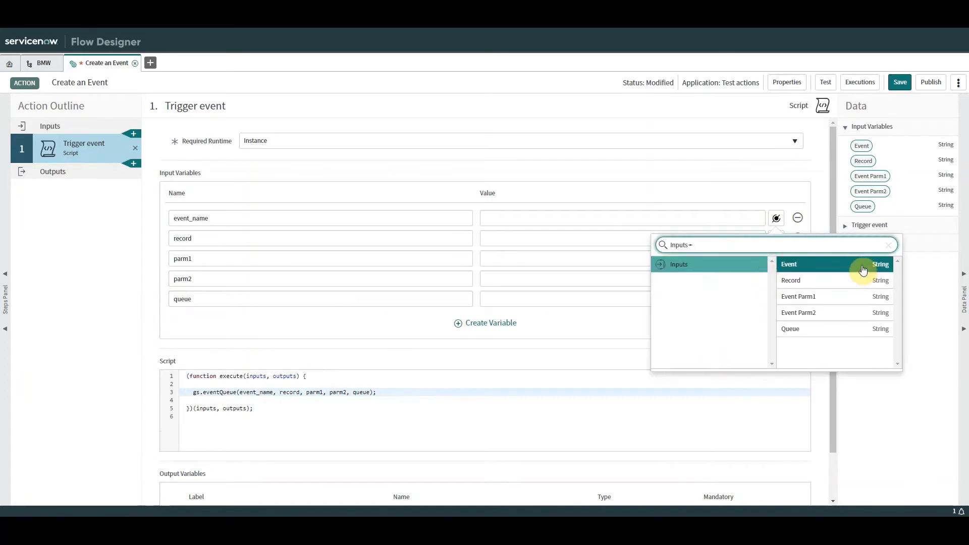
left_click(848, 266)
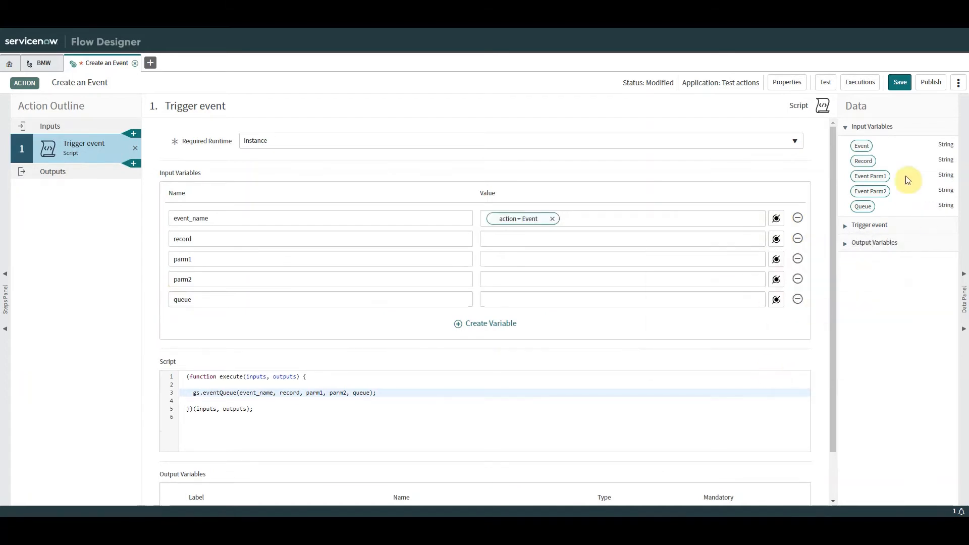
left_click_drag(864, 161, 572, 243)
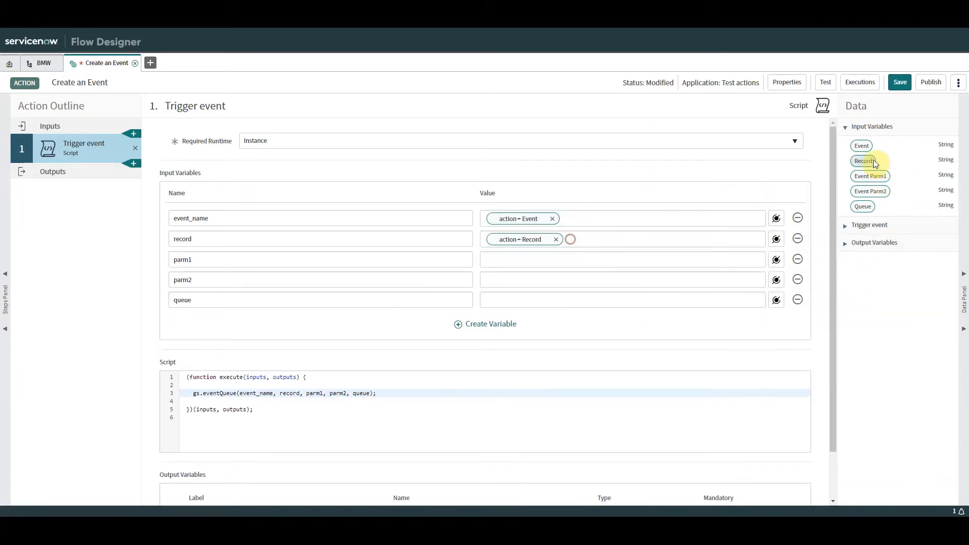
Step: Map the script variables parm1, parm2 and queue to the action inputs Event Parm1, Event Parm2 and Queue
left_click_drag(870, 177, 529, 258)
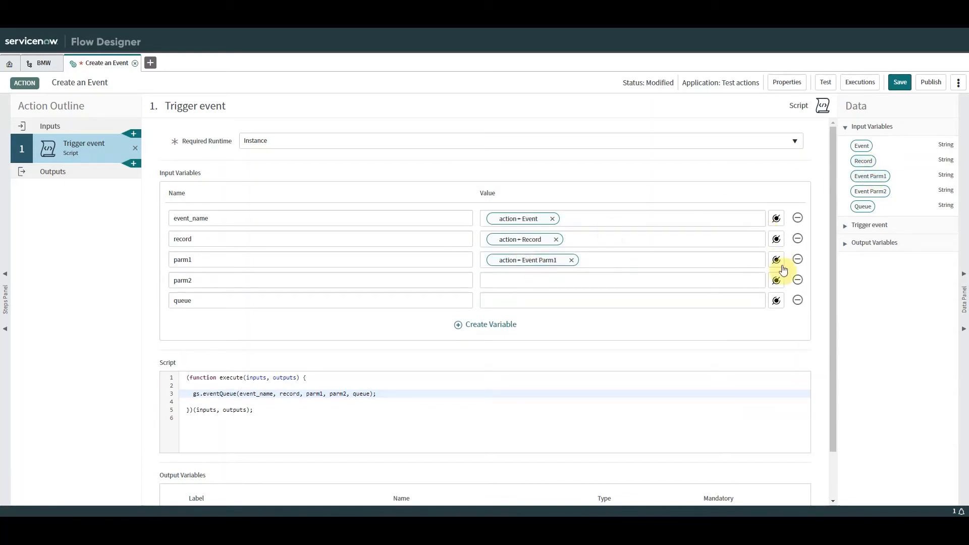
left_click(777, 280)
left_click(783, 325)
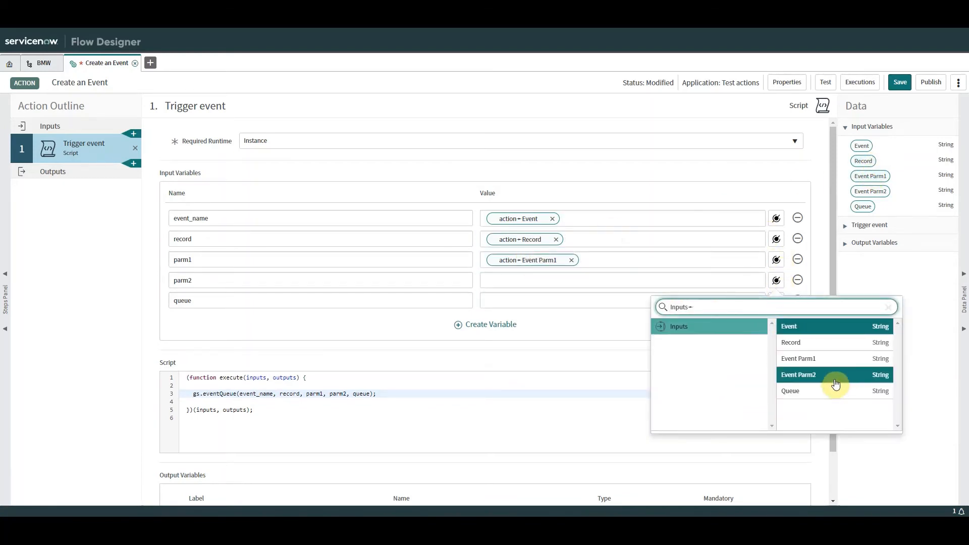
left_click(800, 375)
left_click_drag(868, 210, 554, 307)
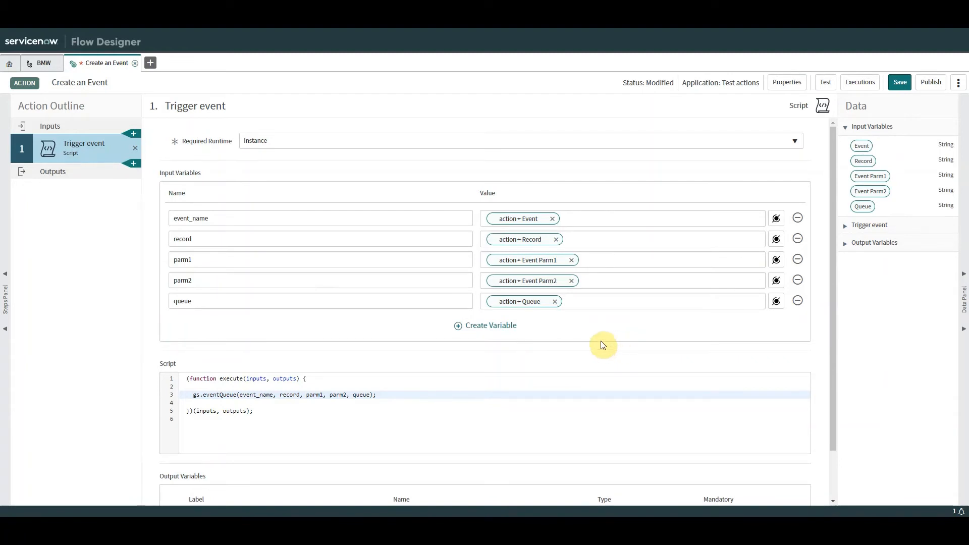
scroll(833, 312, "down", 1)
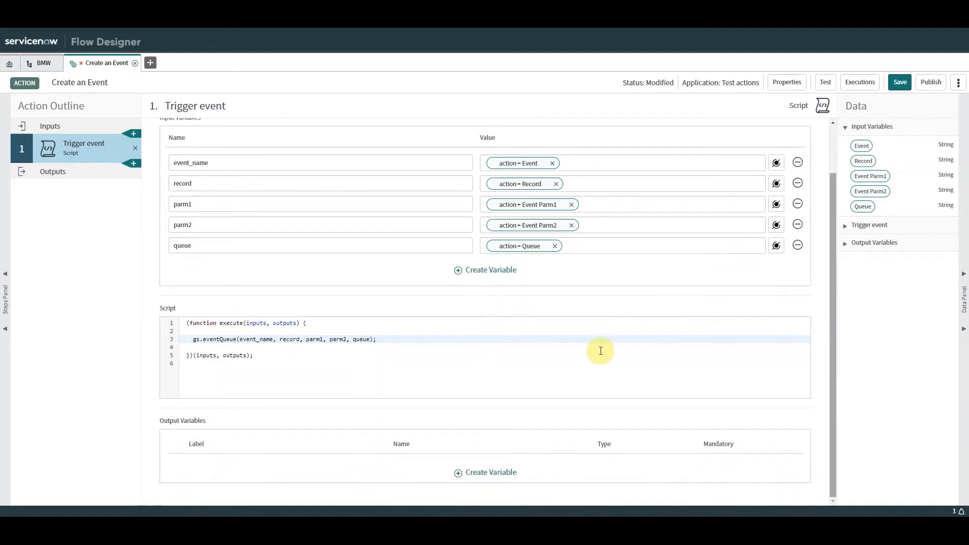
Step: Prefix the event_name and record arguments of the gs.eventQueue call with "inputs." in the Trigger event script
left_click_drag(381, 340, 193, 342)
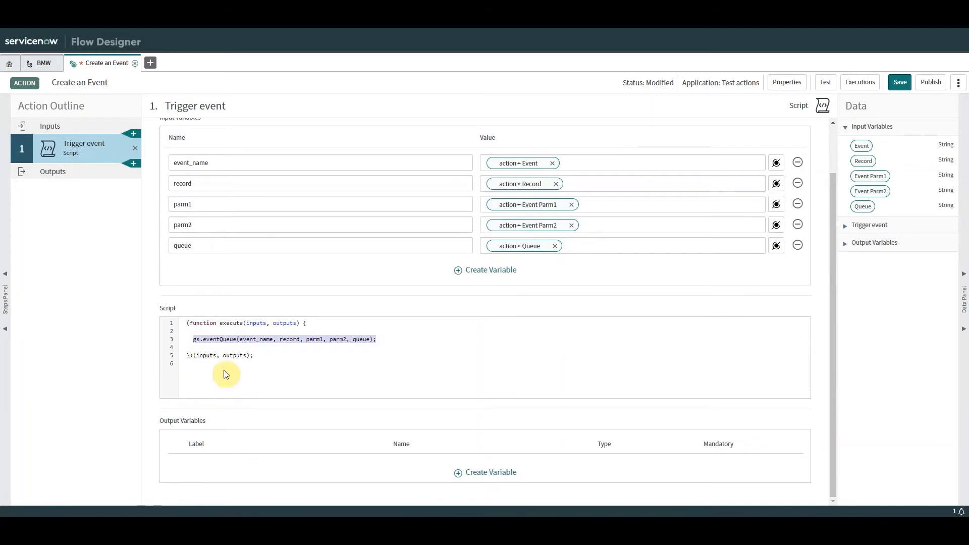
left_click(240, 340)
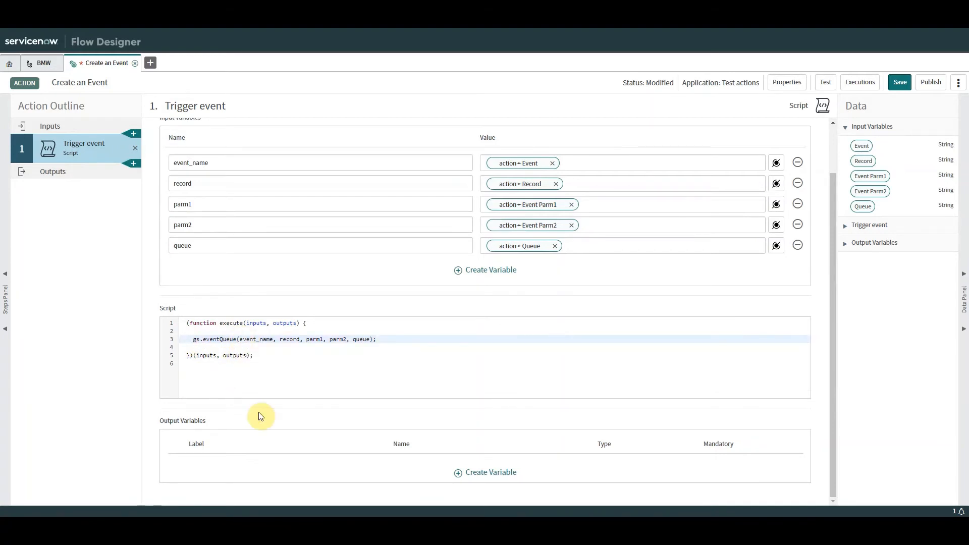
type("inputs.")
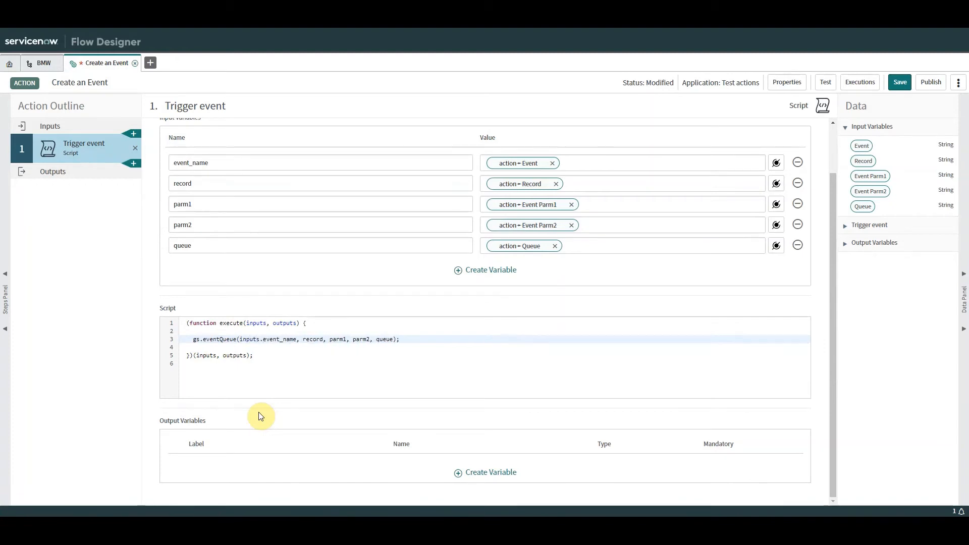
left_click(303, 339)
type("inputs.")
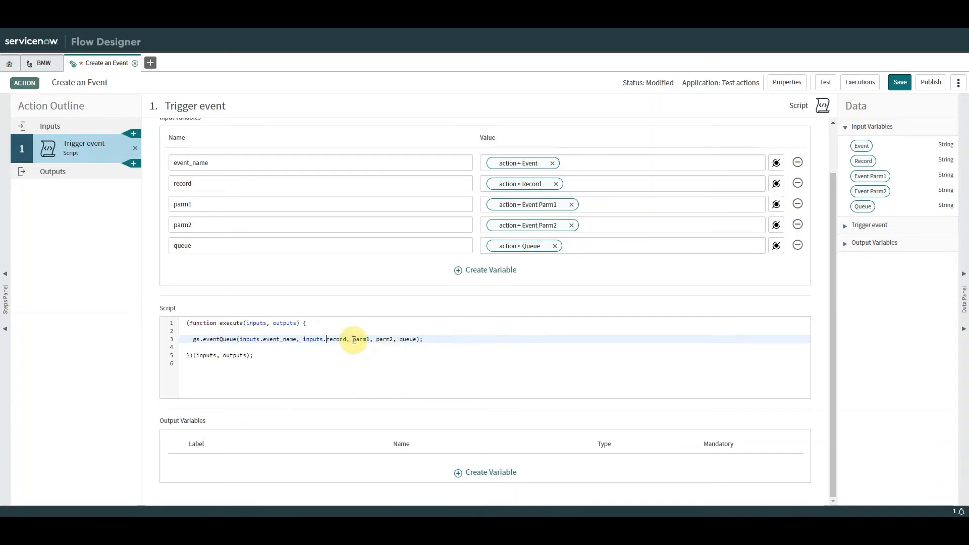
Step: Prefix the remaining eventQueue arguments parm1, parm2 and queue with "inputs." as well
left_click(354, 340)
type("inop")
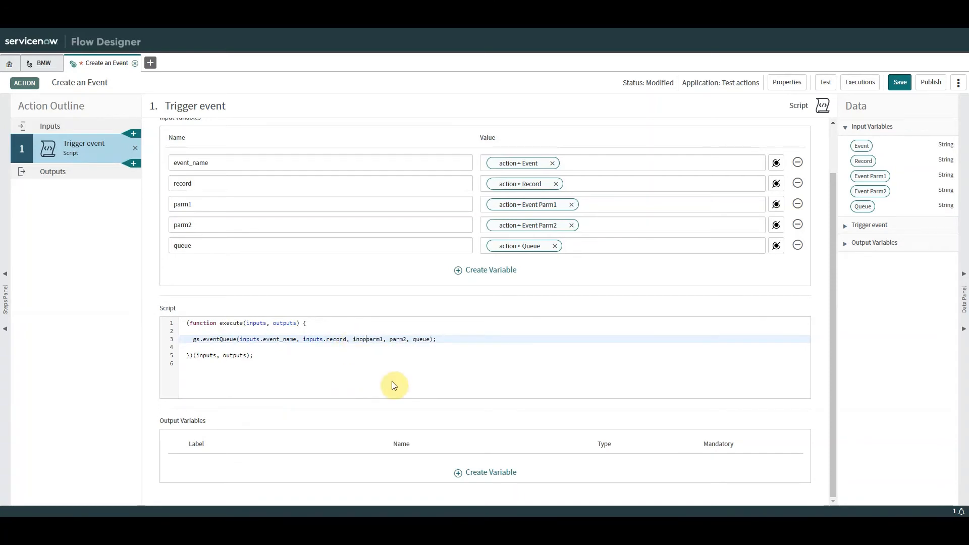
key("BackSpace")
key("BackSpace")
type("puts.")
key("BackSpace")
type(".")
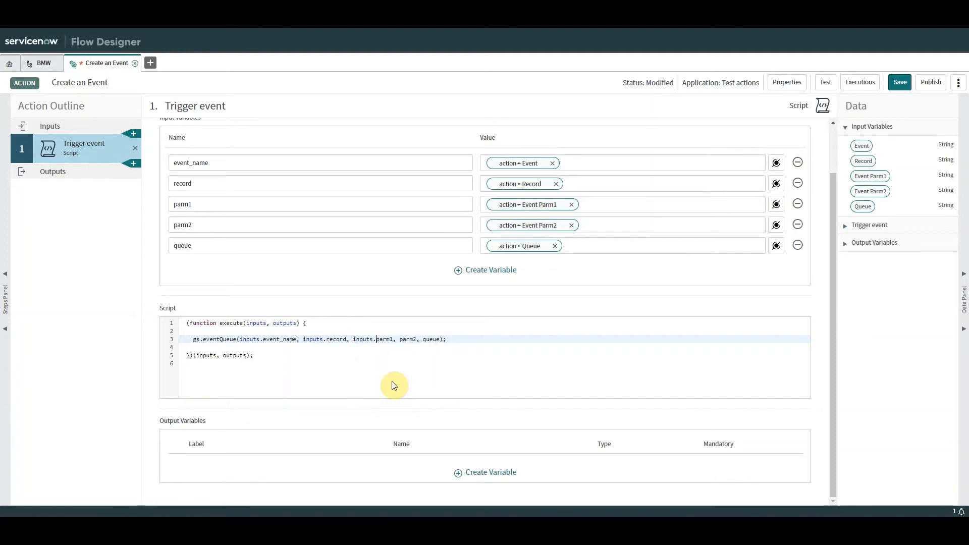
left_click(400, 341)
type("inputs.")
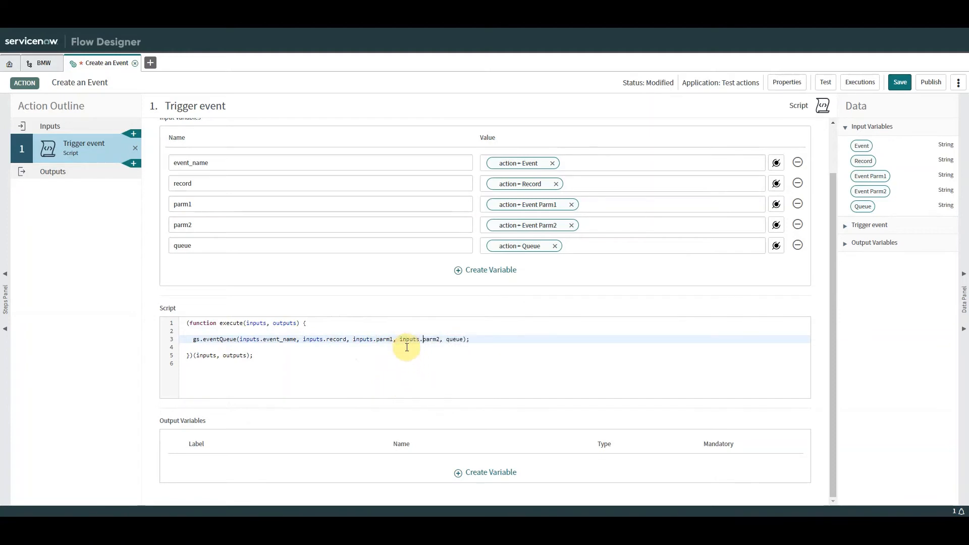
left_click(447, 339)
type("input")
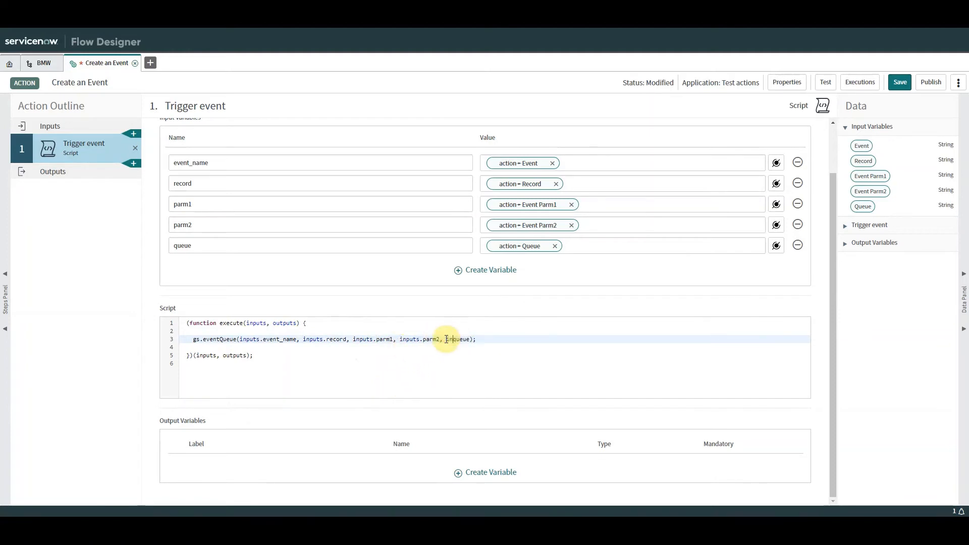
type("s.")
left_click(333, 346)
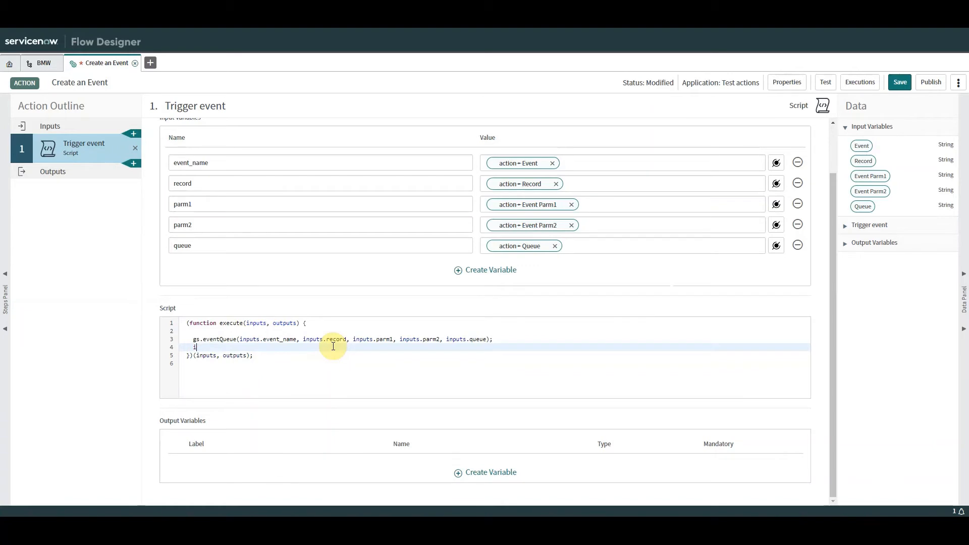
type("inputs.")
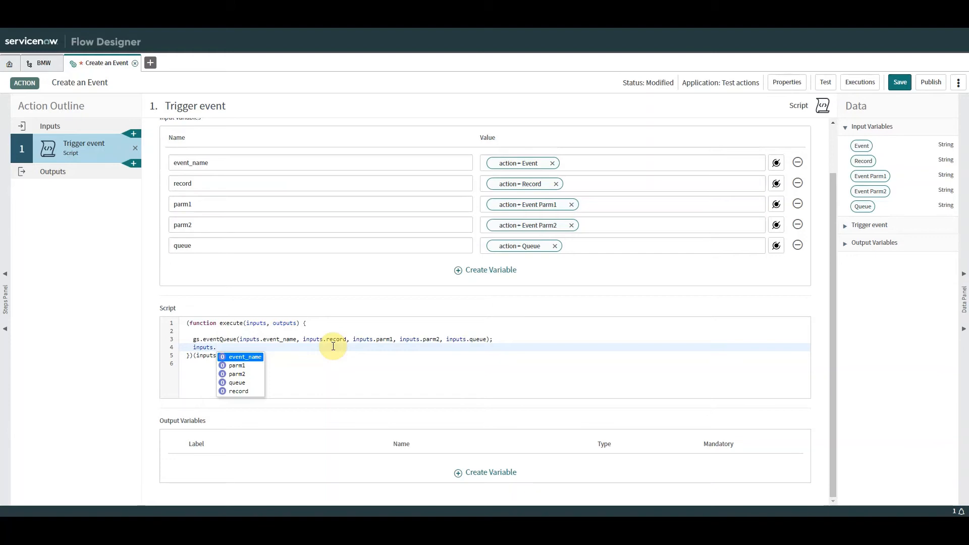
key("Return")
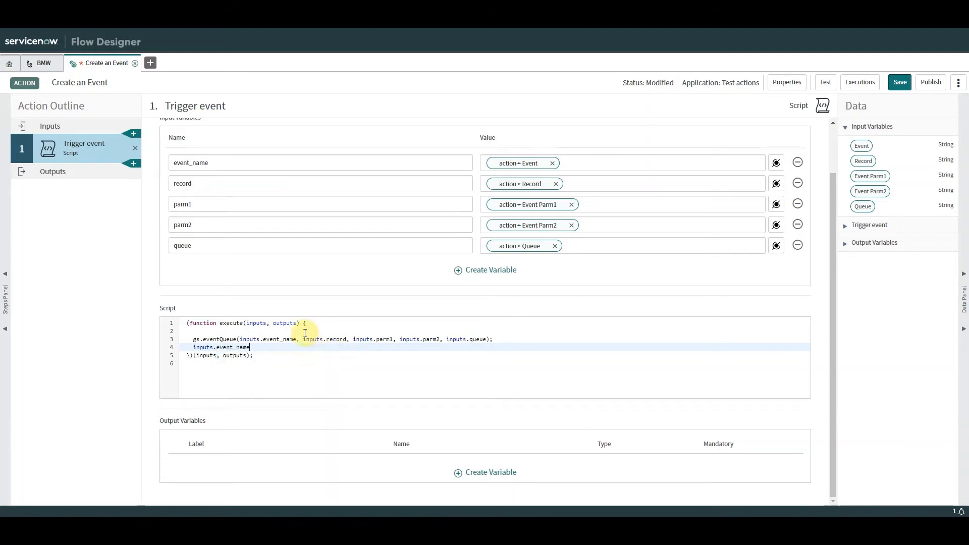
left_click_drag(251, 348, 177, 350)
key("BackSpace")
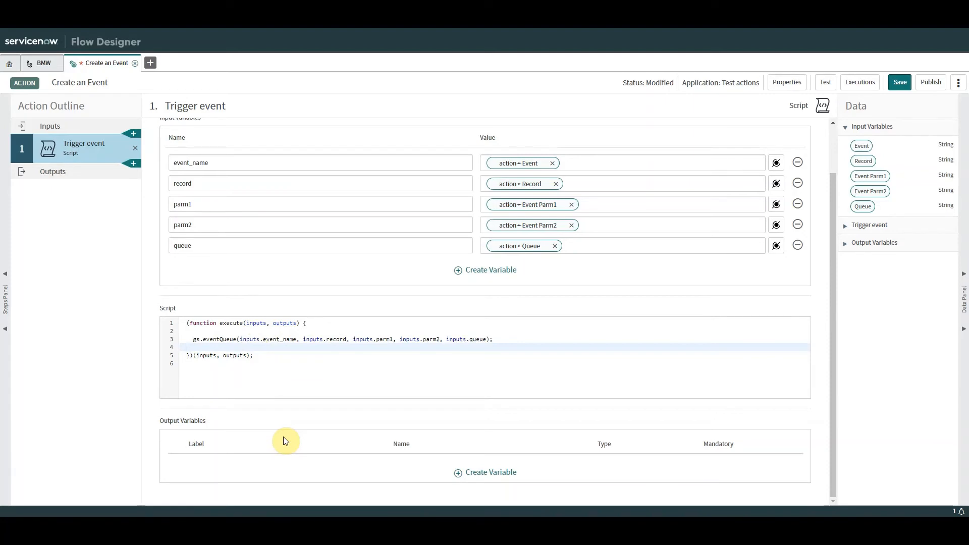
Step: Save and publish the Create an Event action without defining any outputs
left_click(900, 82)
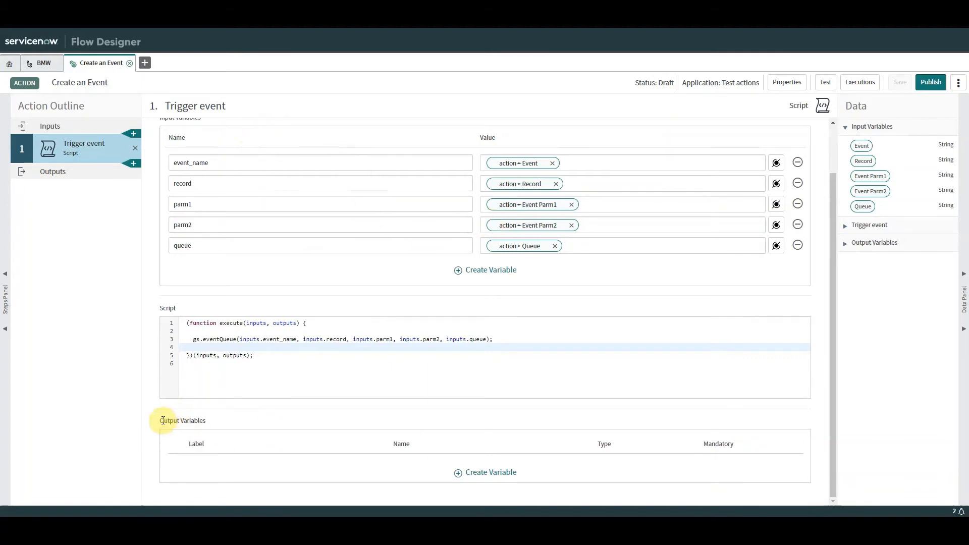
left_click_drag(158, 421, 205, 421)
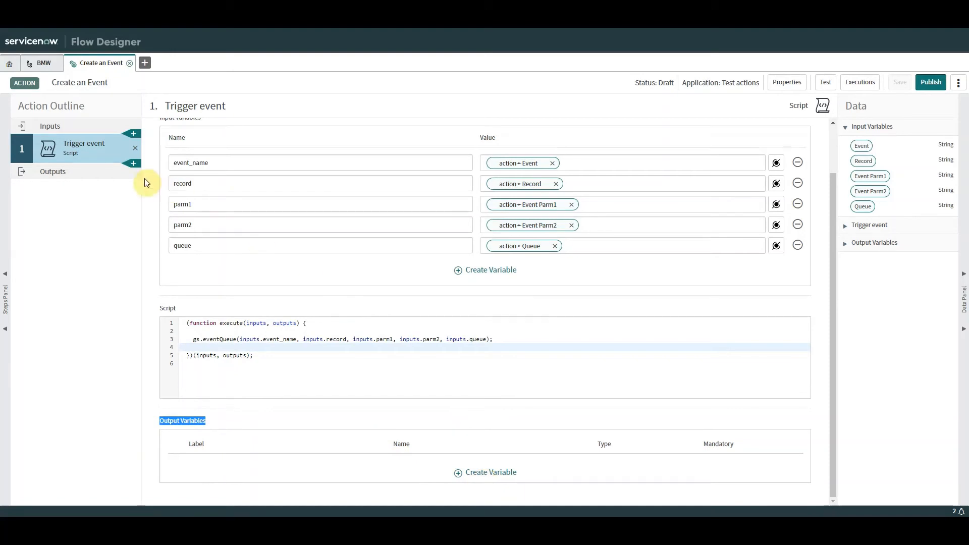
left_click(51, 174)
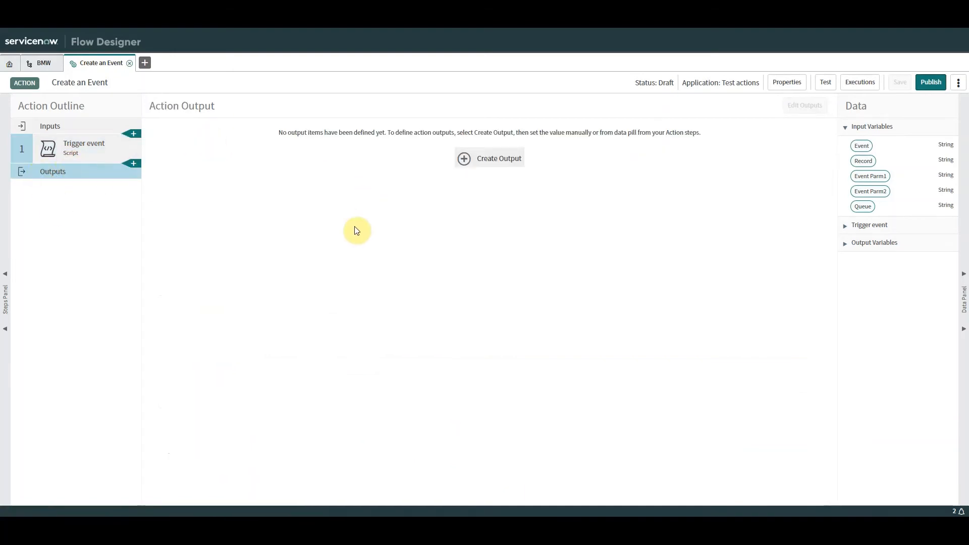
left_click(81, 161)
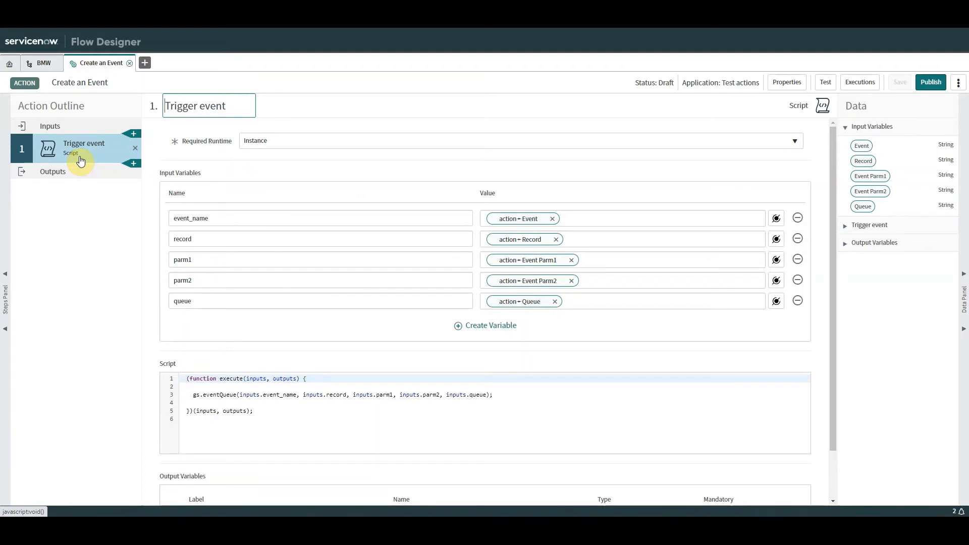
left_click(932, 83)
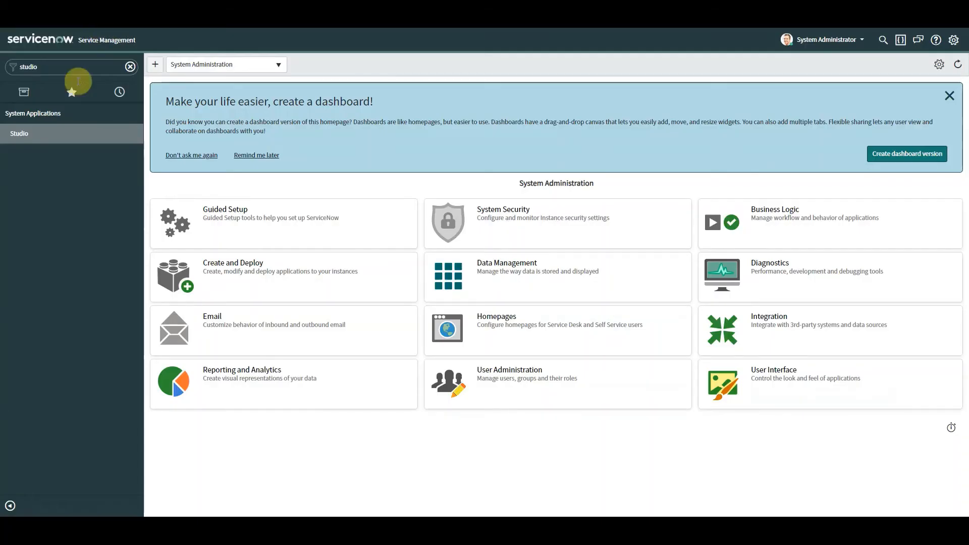
Step: Switch to the main ServiceNow instance, find the event Registry under System Policy, and start a new event registration
left_click(64, 62)
type("event")
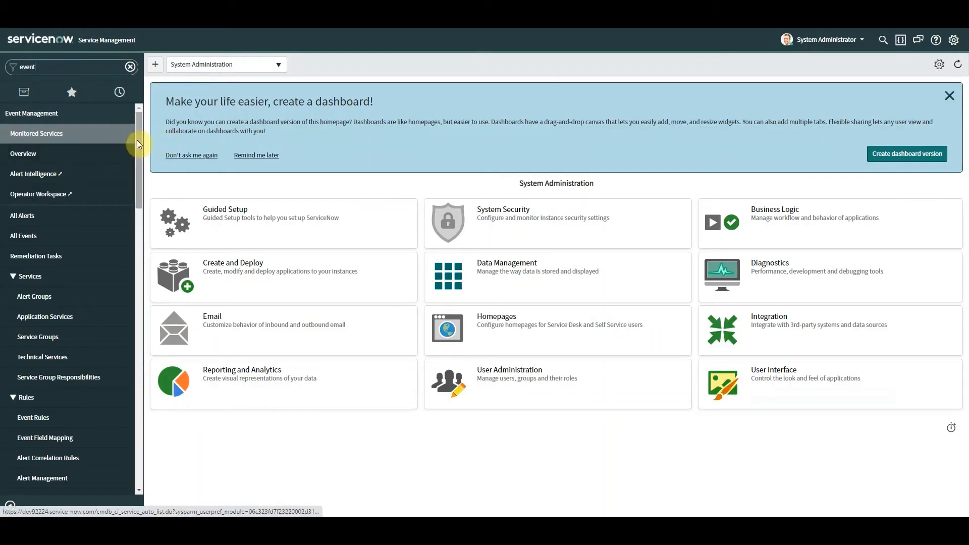
left_click_drag(138, 140, 119, 444)
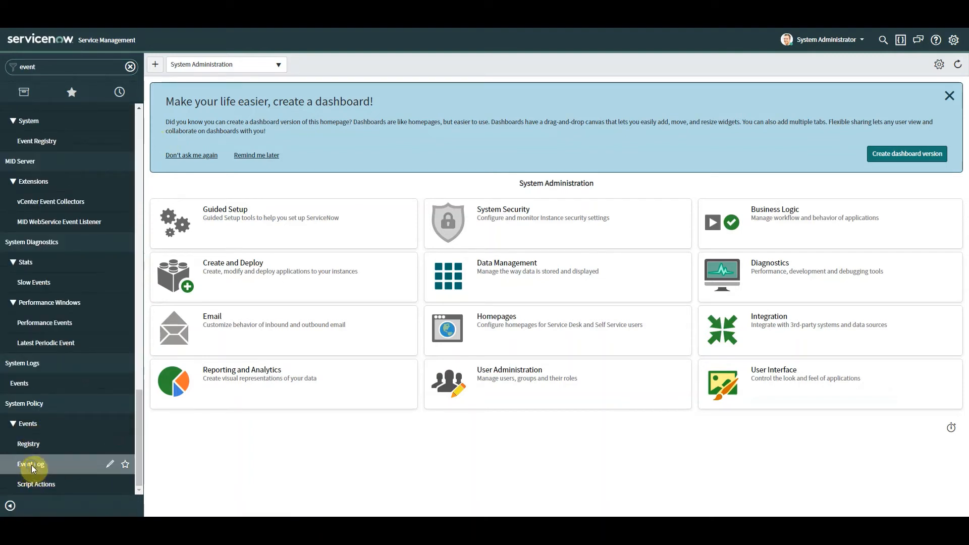
right_click(19, 445)
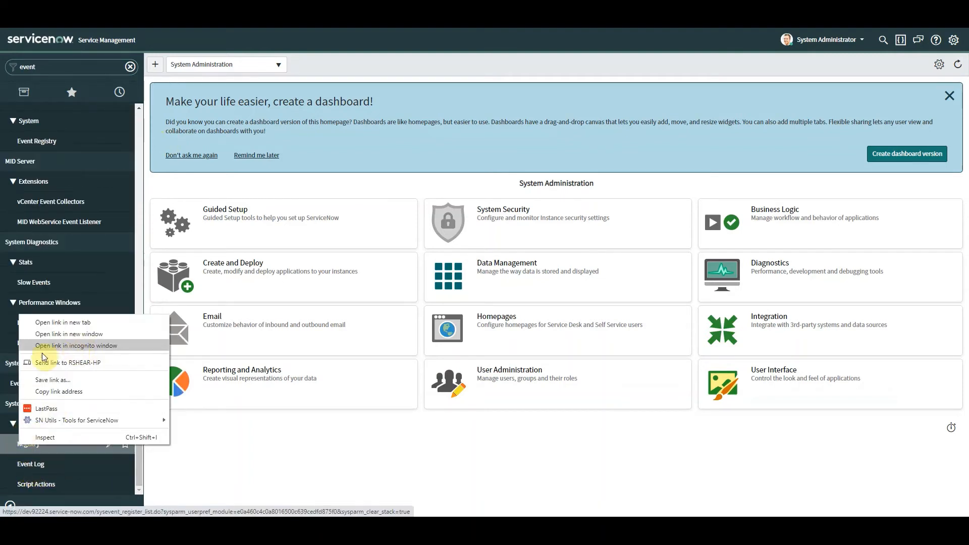
left_click(12, 445)
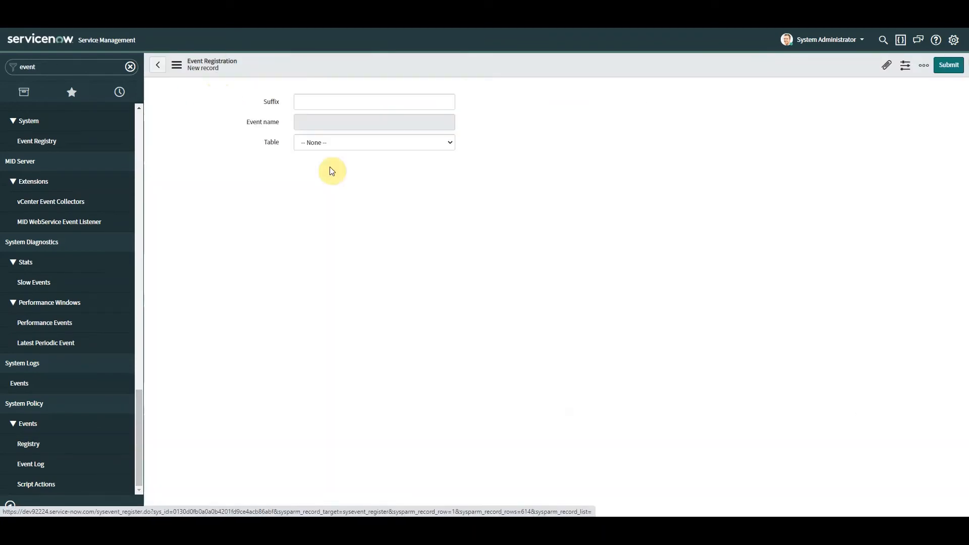
Step: Set the event registration's suffix to test.email and its table to Requested Item [sc_req_item]
left_click(311, 102)
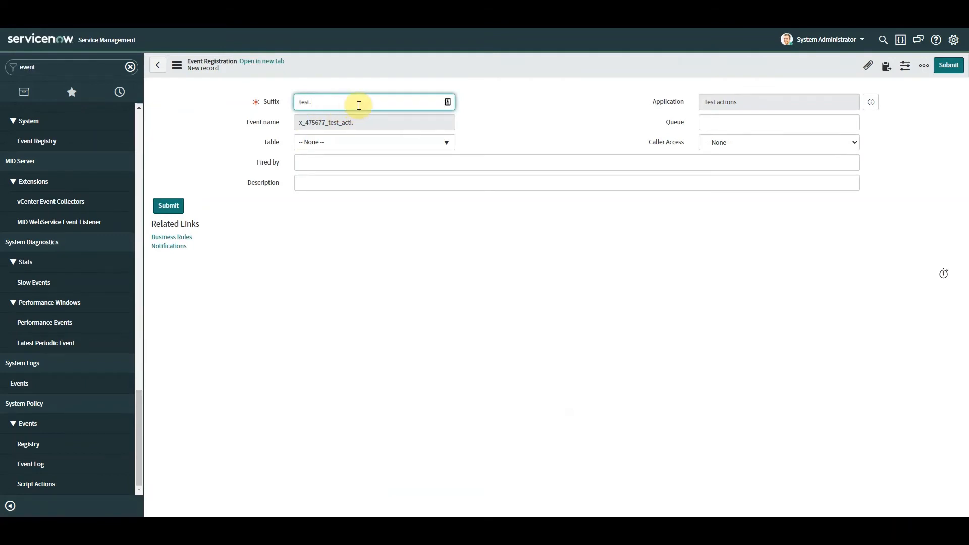
left_click(417, 143)
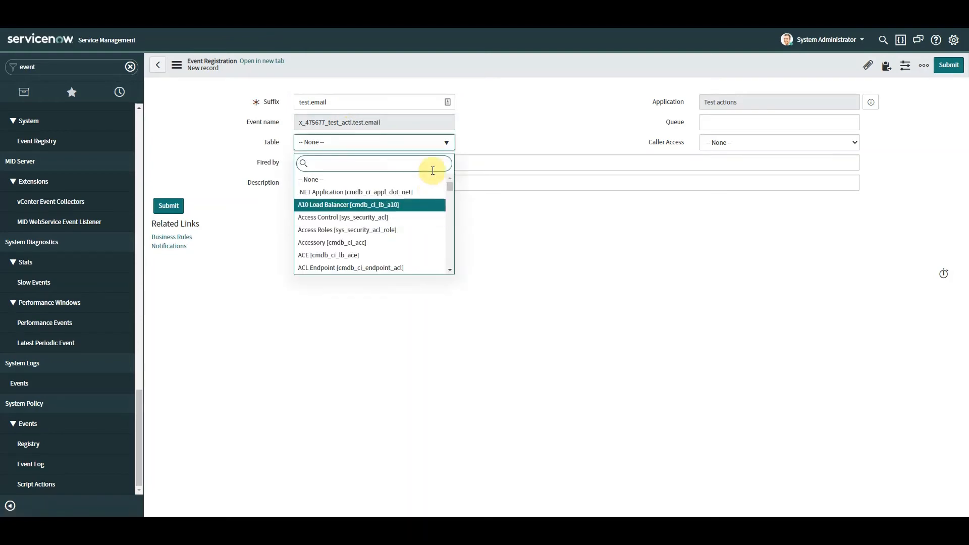
type("sc_req_item")
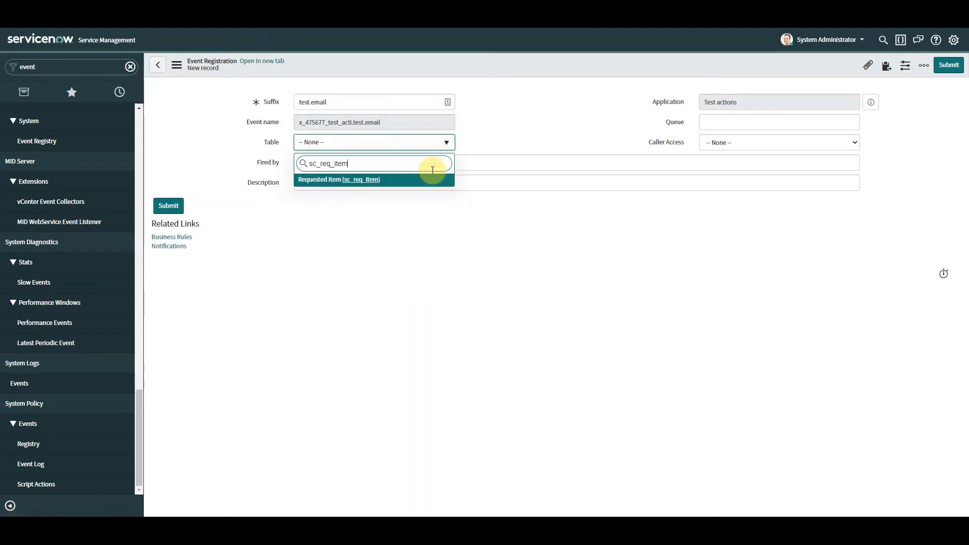
left_click(379, 180)
Step: Fill in Fired by with "FD: BMW" and the description with "Triggers Email"
left_click(328, 161)
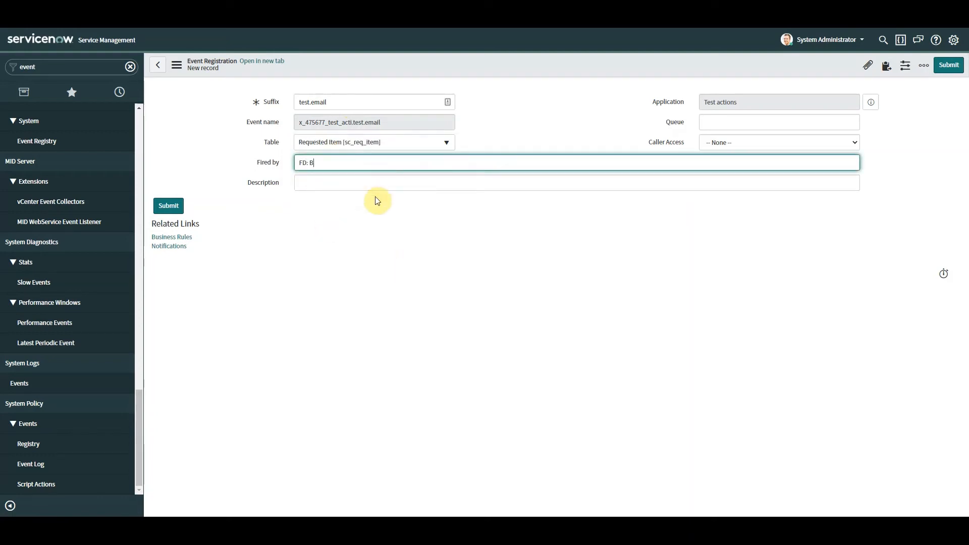
left_click(331, 182)
type("T")
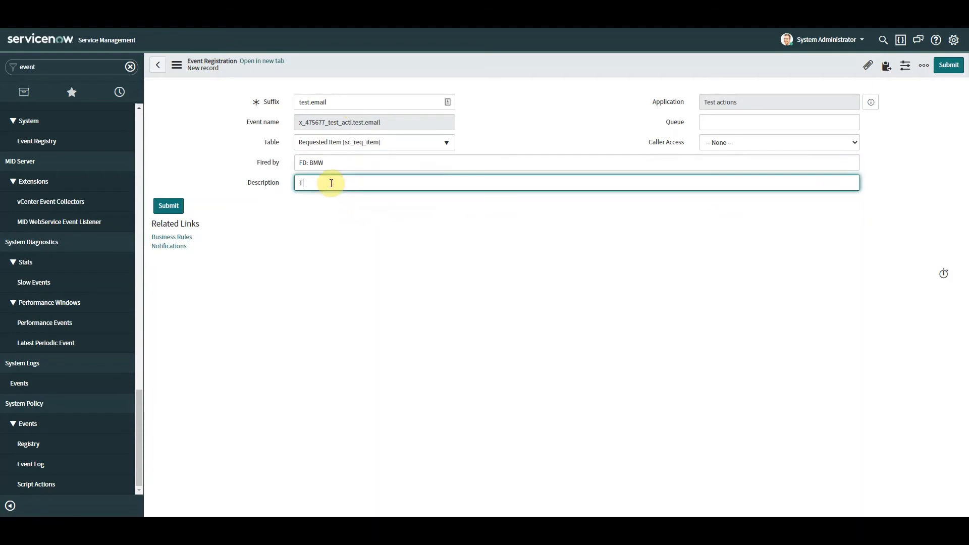
type("riggers Email")
Step: Save the event registration while staying on its record, and copy the full event name
right_click(406, 58)
left_click(419, 61)
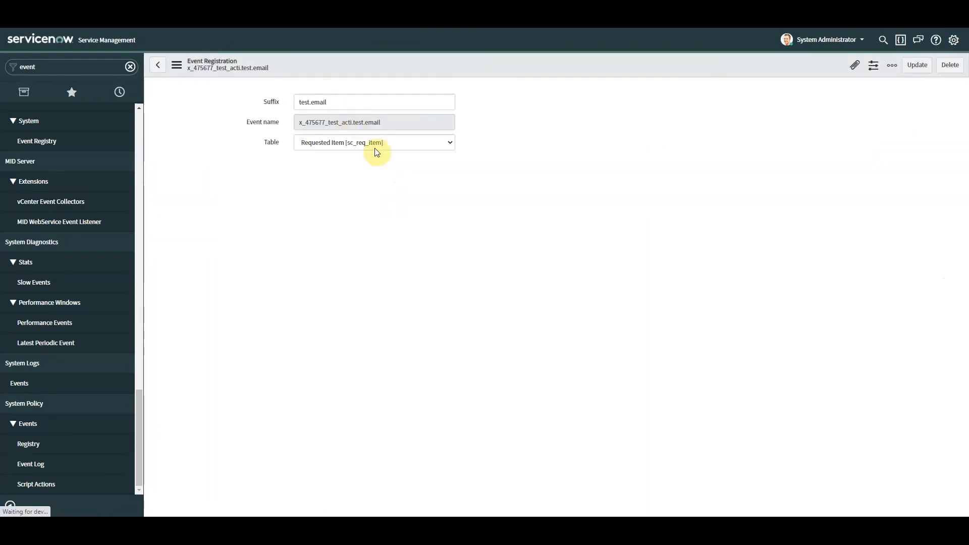
left_click_drag(397, 121, 248, 120)
key("ctrl+c")
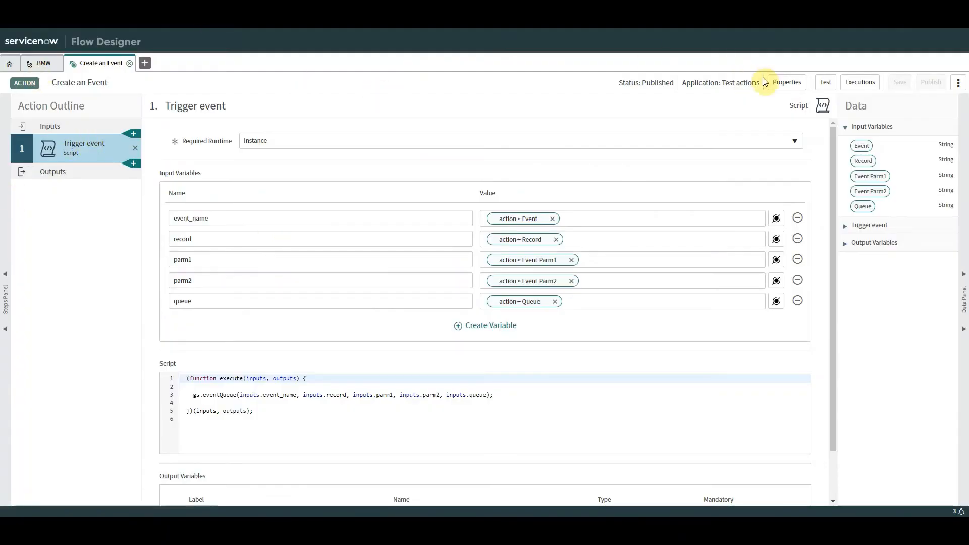
Step: Return to the BMW flow in Flow Designer and add the Create an Event action from the Test actions spoke as its final step
left_click(31, 65)
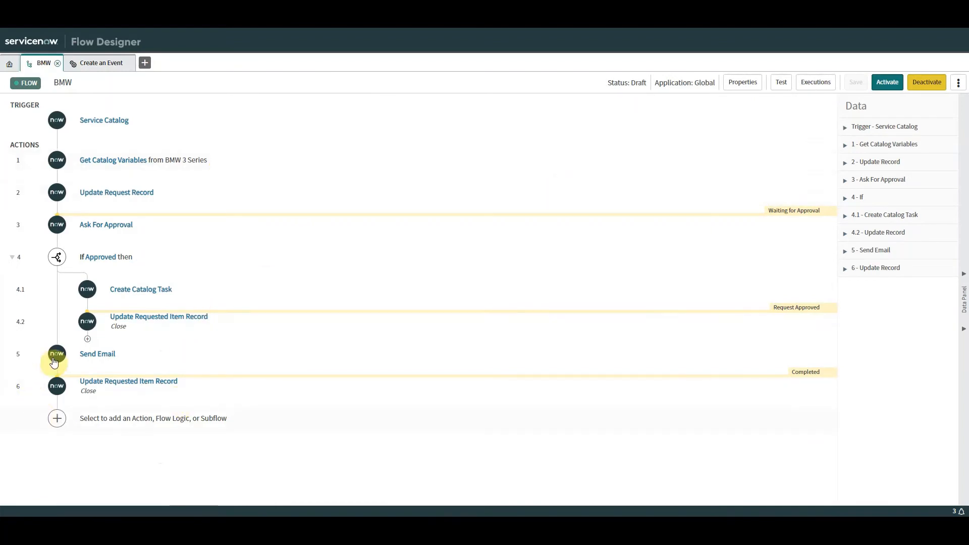
left_click(58, 420)
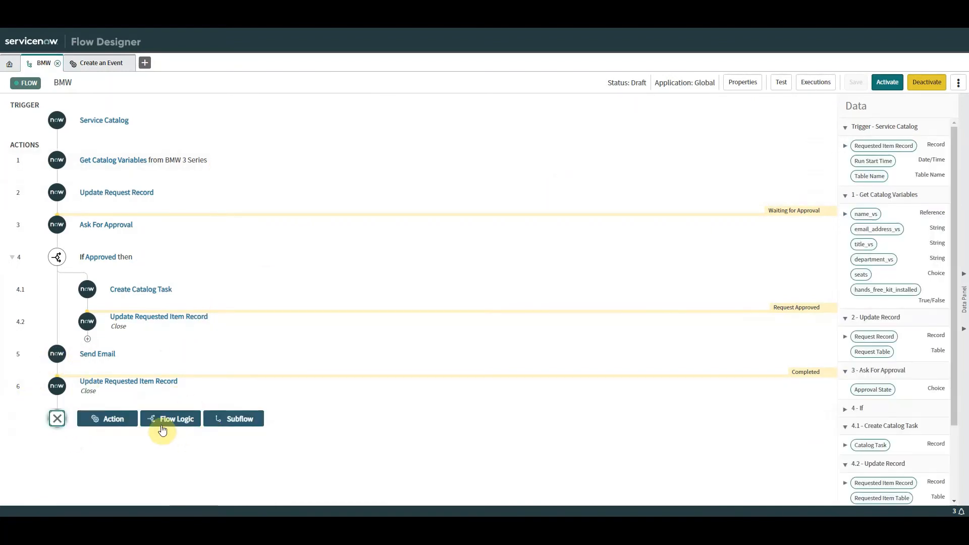
left_click(109, 428)
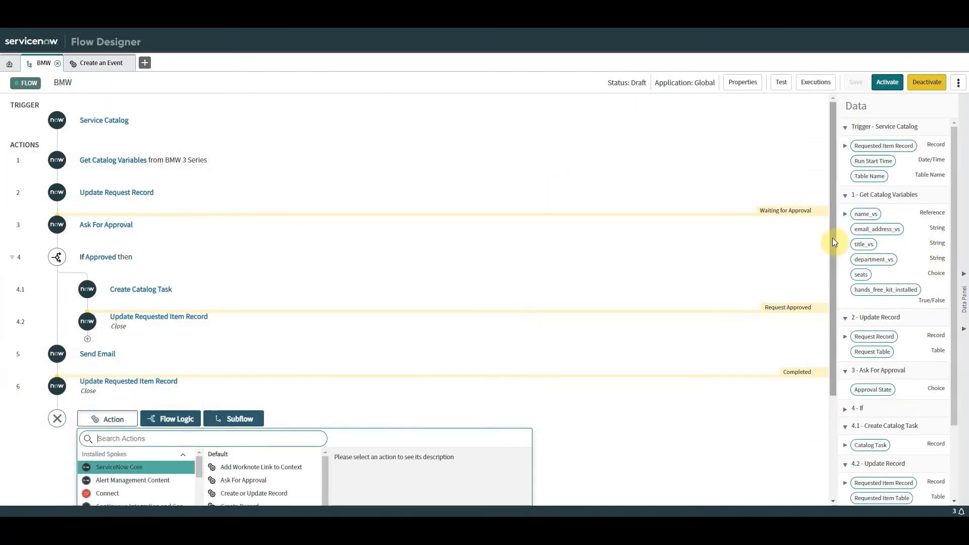
left_click_drag(833, 238, 834, 369)
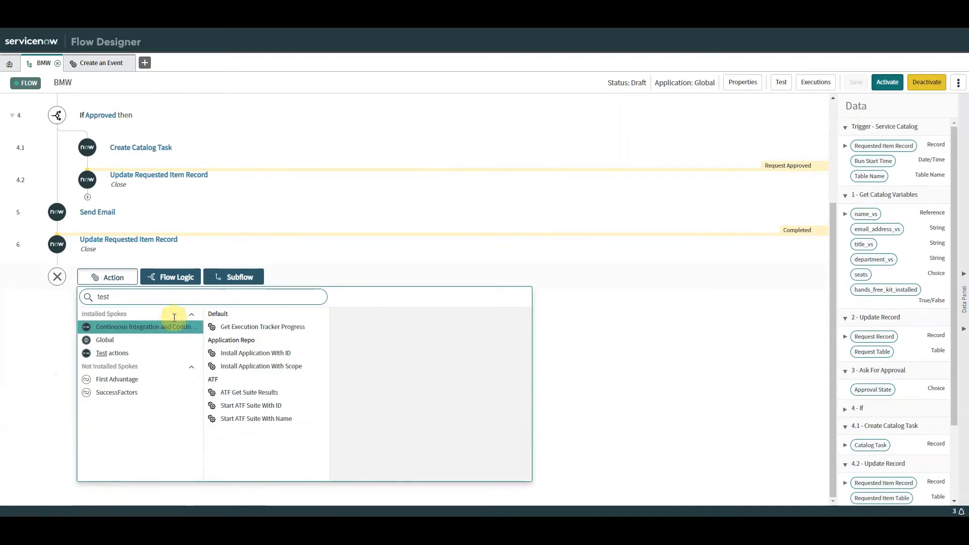
left_click(122, 353)
left_click(233, 329)
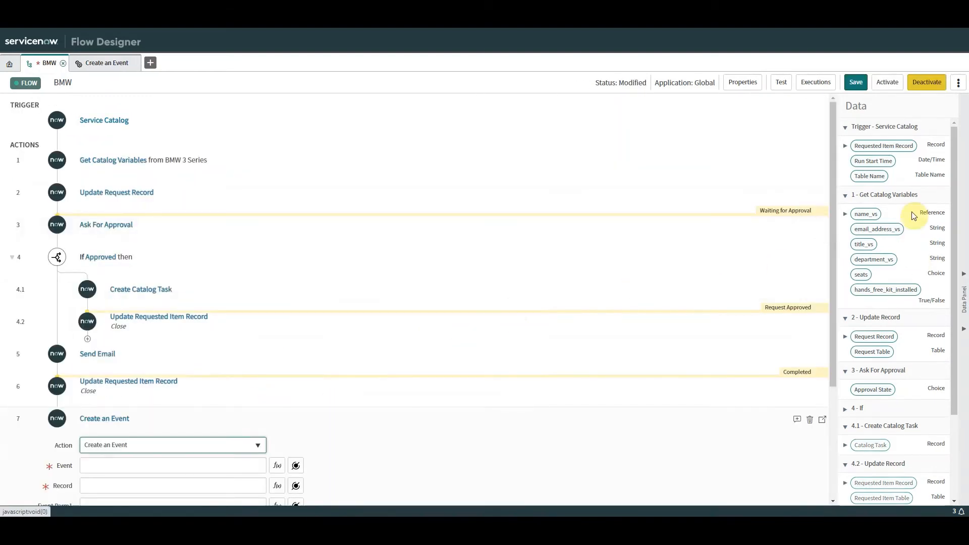
left_click_drag(954, 178, 952, 268)
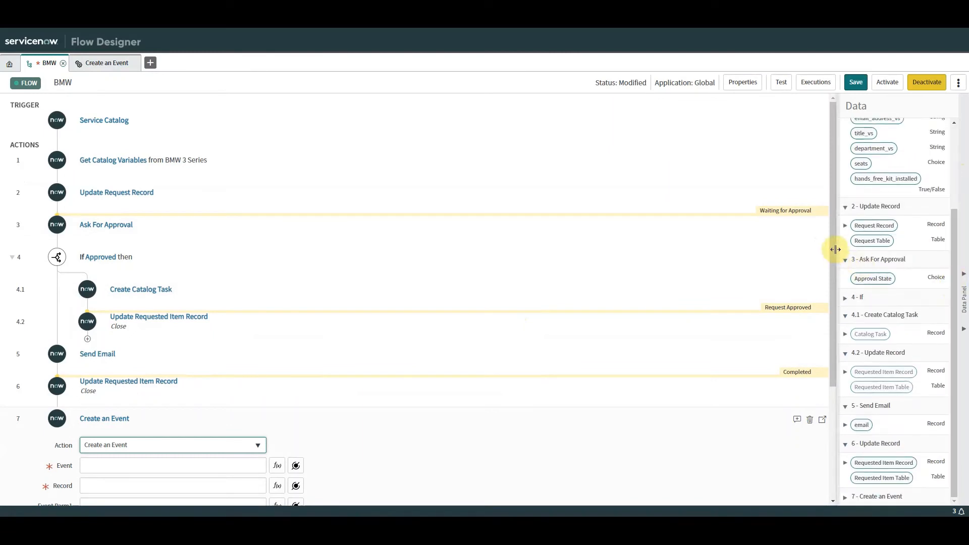
left_click_drag(833, 249, 831, 346)
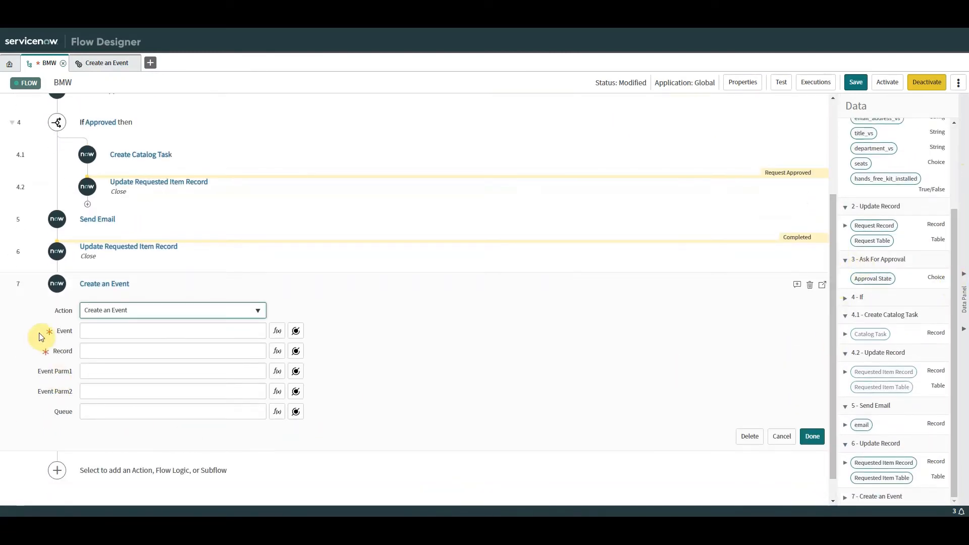
Step: Set the Create an Event action's event to x_475677_test_acti.test.email and its record to the trigger's Requested Item Record
left_click(207, 333)
key("ctrl+v")
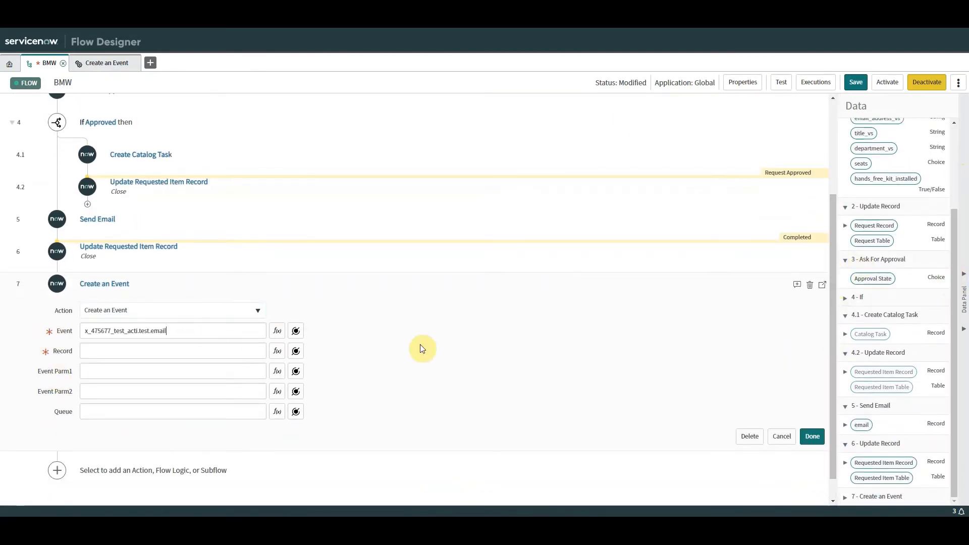
left_click(295, 352)
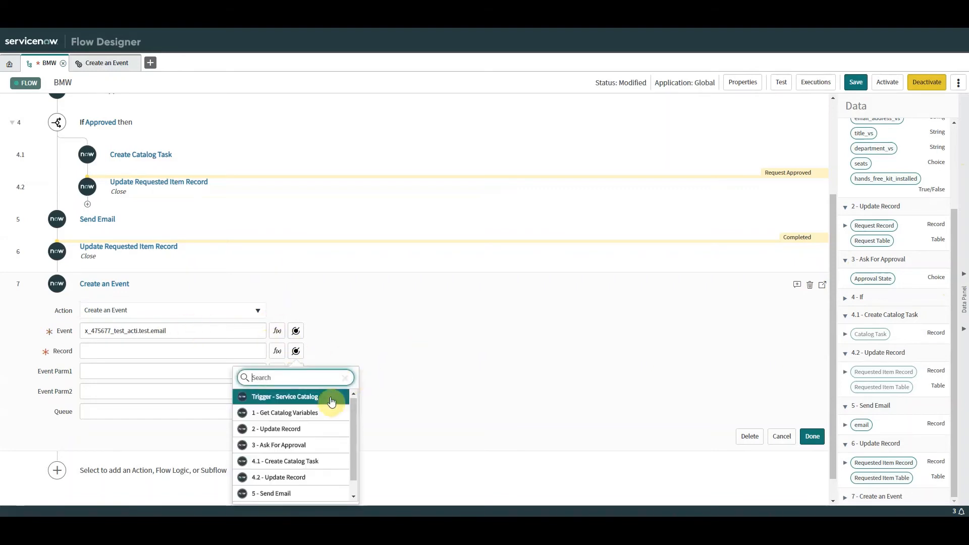
left_click(388, 402)
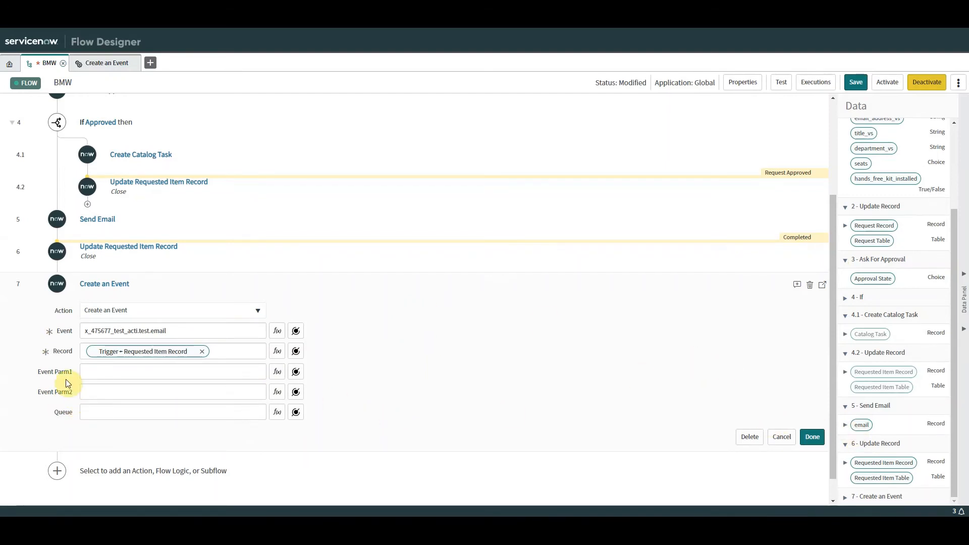
left_click(278, 373)
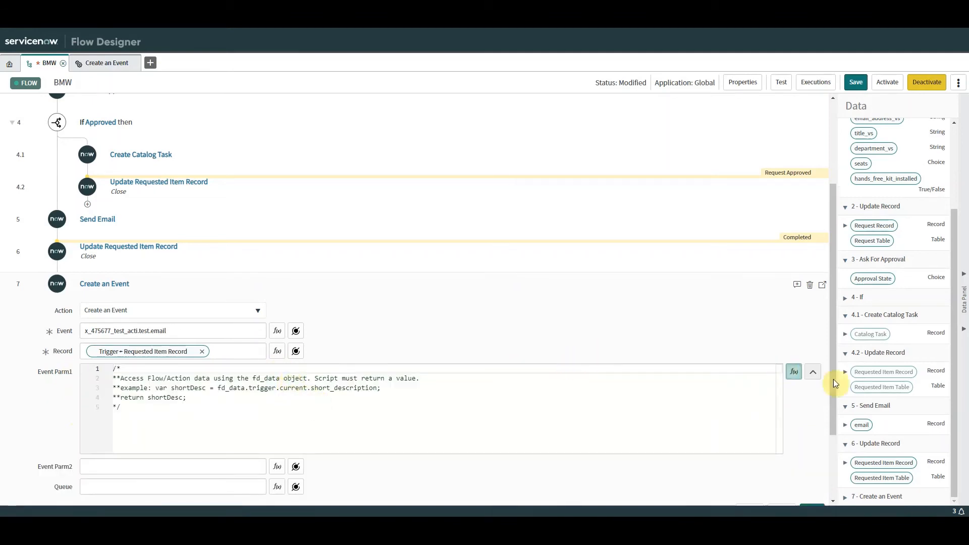
left_click(811, 373)
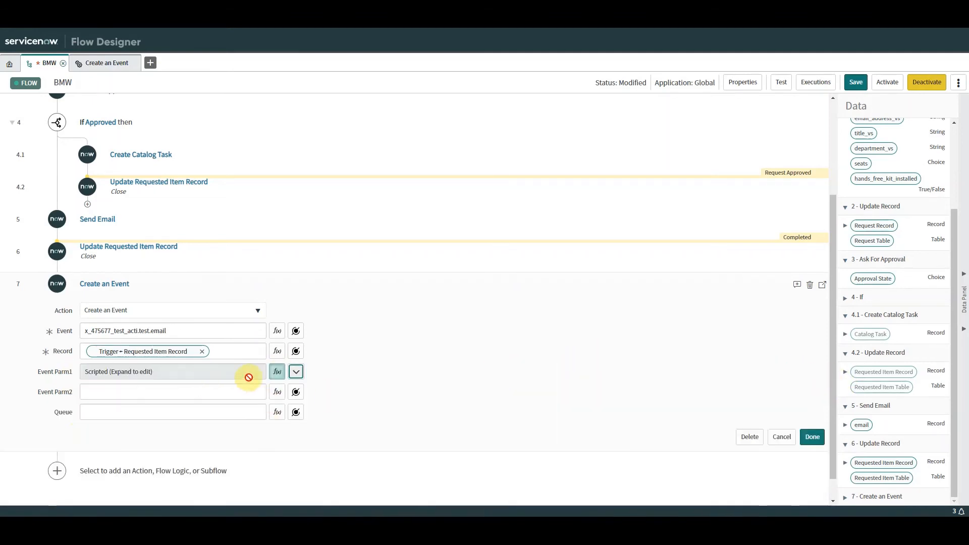
left_click(282, 372)
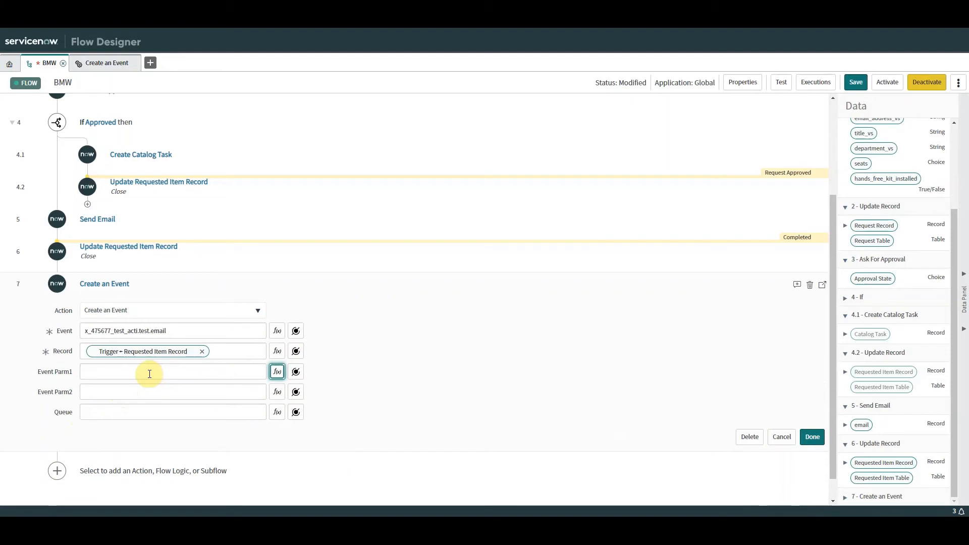
Step: Confirm the Create an Event action and move it directly after Send Email, before the final Update Requested Item Record
left_click(813, 437)
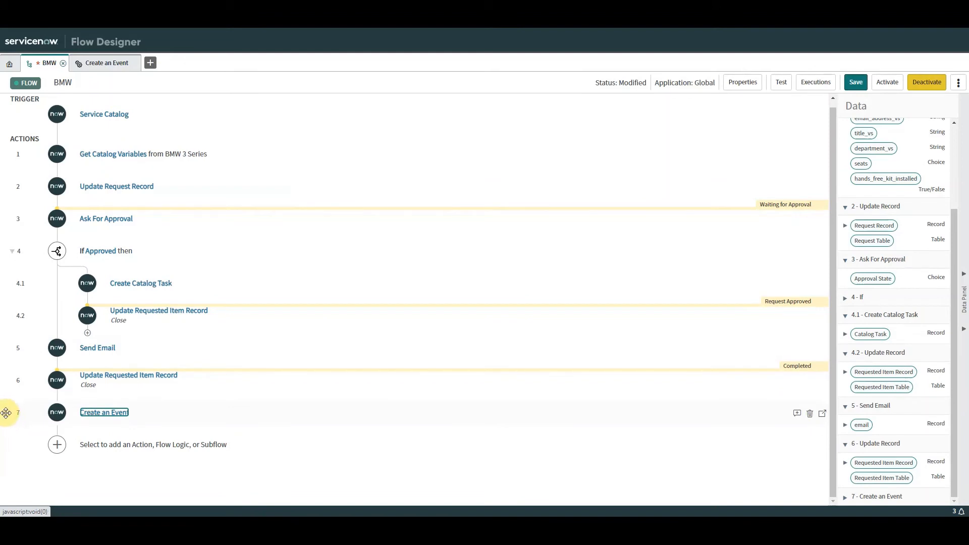
left_click_drag(7, 413, 131, 356)
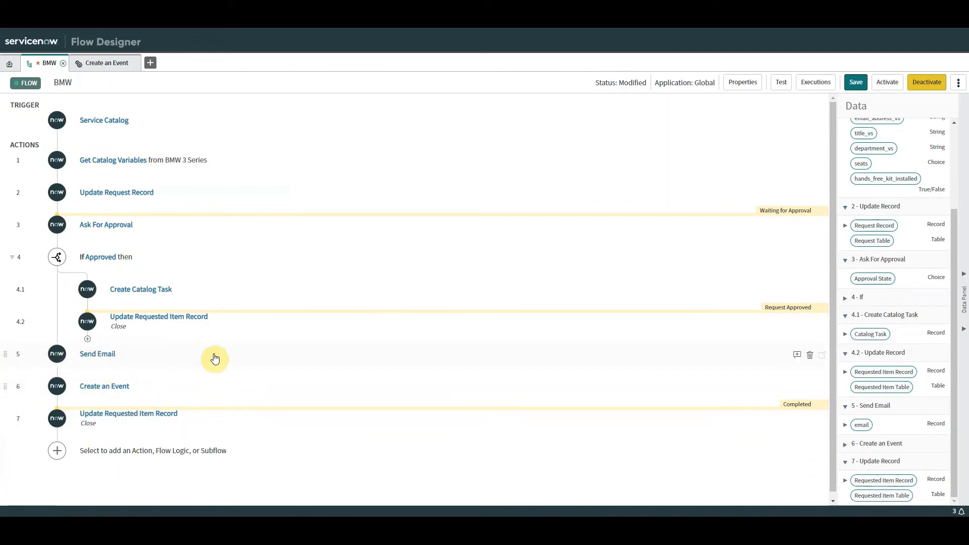
Step: Delete the Send Email action from the BMW flow
left_click(162, 361)
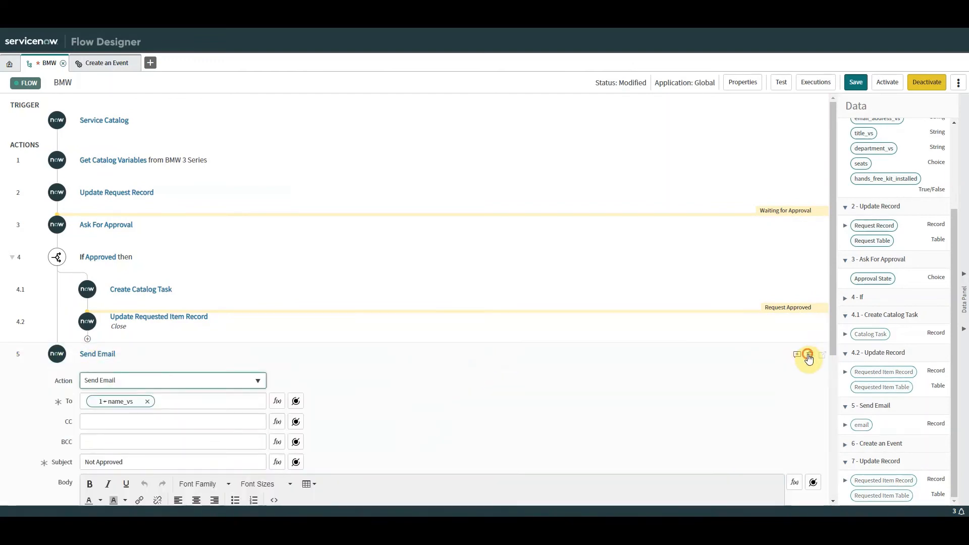
left_click(810, 355)
left_click(525, 91)
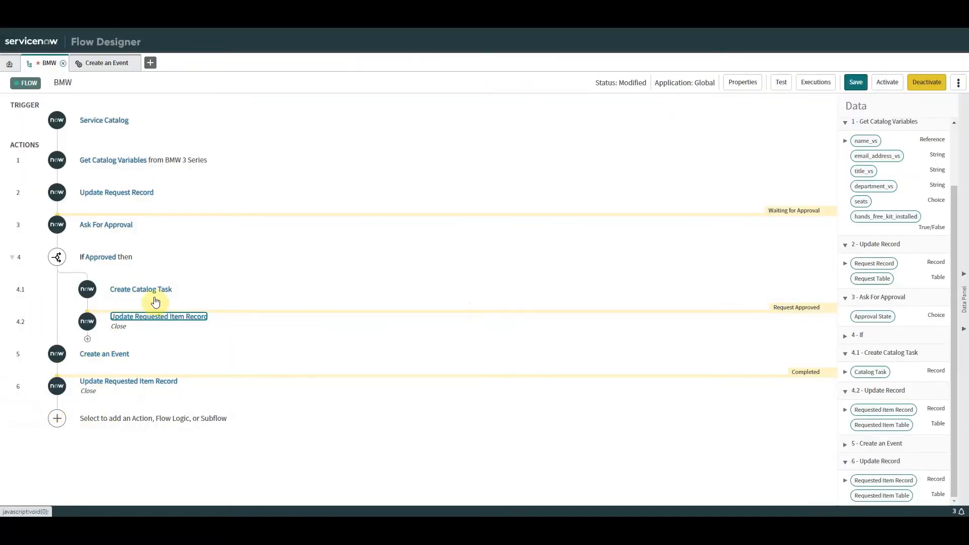
Step: Search the actions for "test" and add a second Create an Event action from the Test actions spoke at the flow's end
left_click(56, 419)
left_click(114, 419)
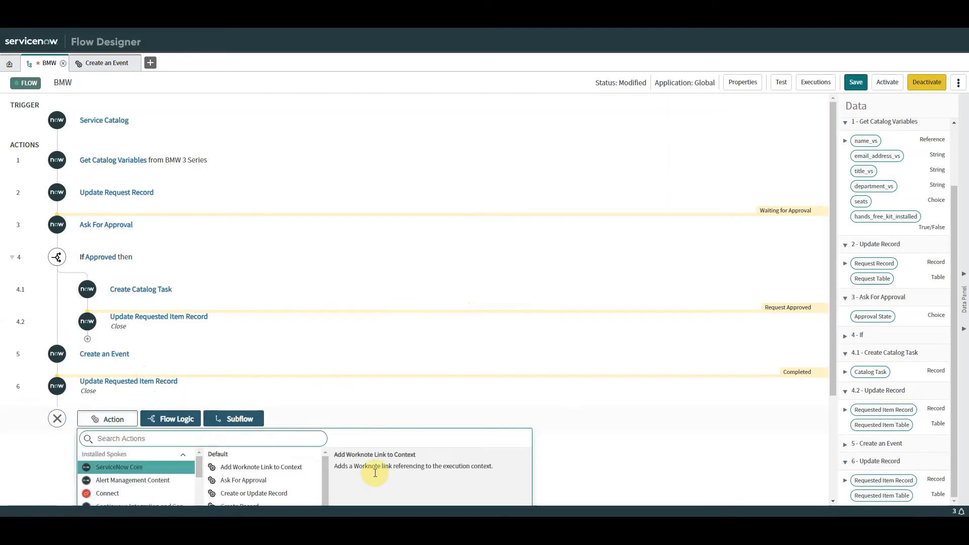
left_click_drag(833, 237, 831, 361)
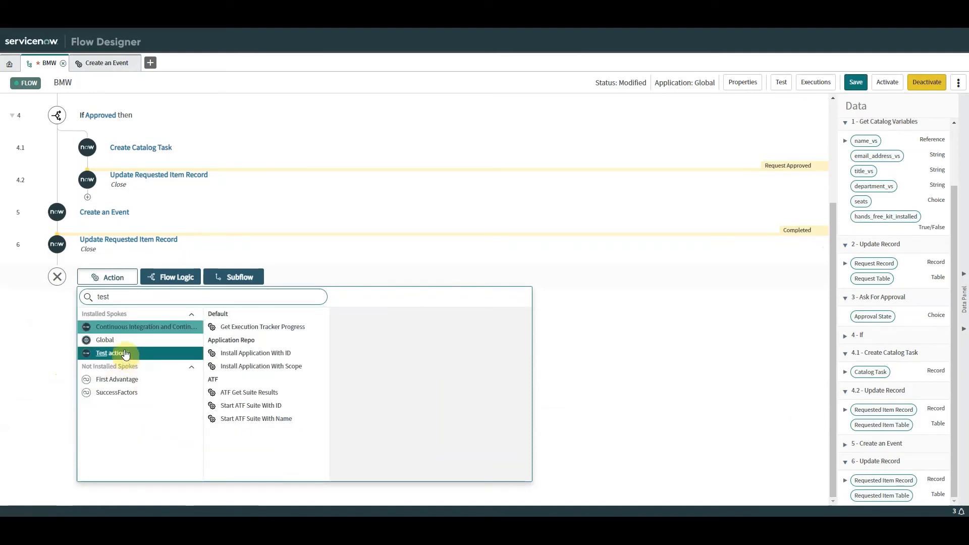
left_click(121, 356)
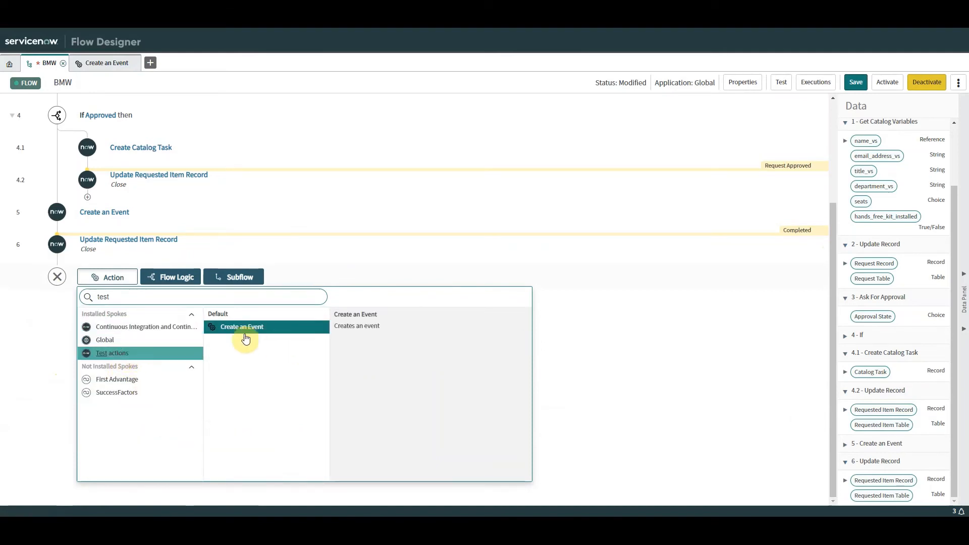
left_click(238, 329)
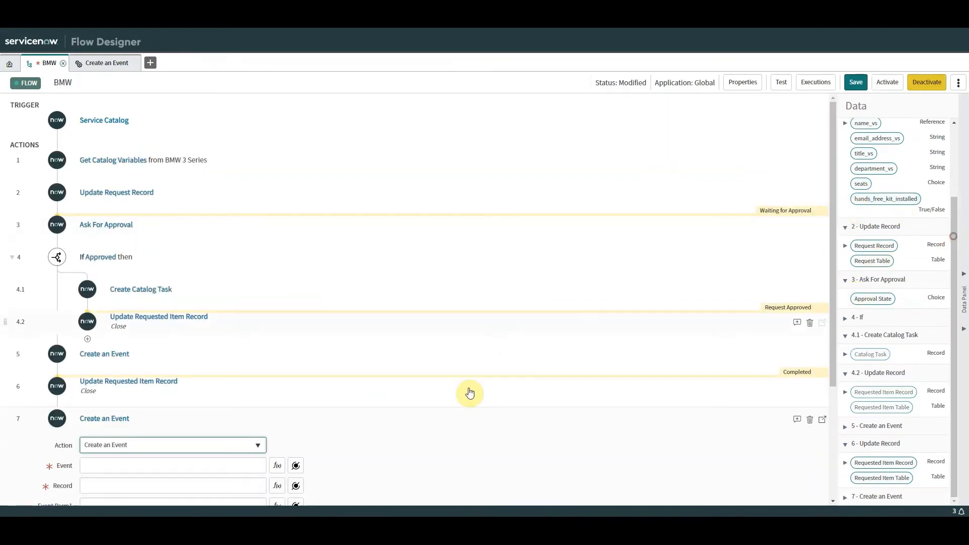
Step: Fill the second Create an Event action with event x_475677_test_acti.test.email and the trigger's Requested Item Record, and confirm it
left_click(129, 465)
key("ctrl+v")
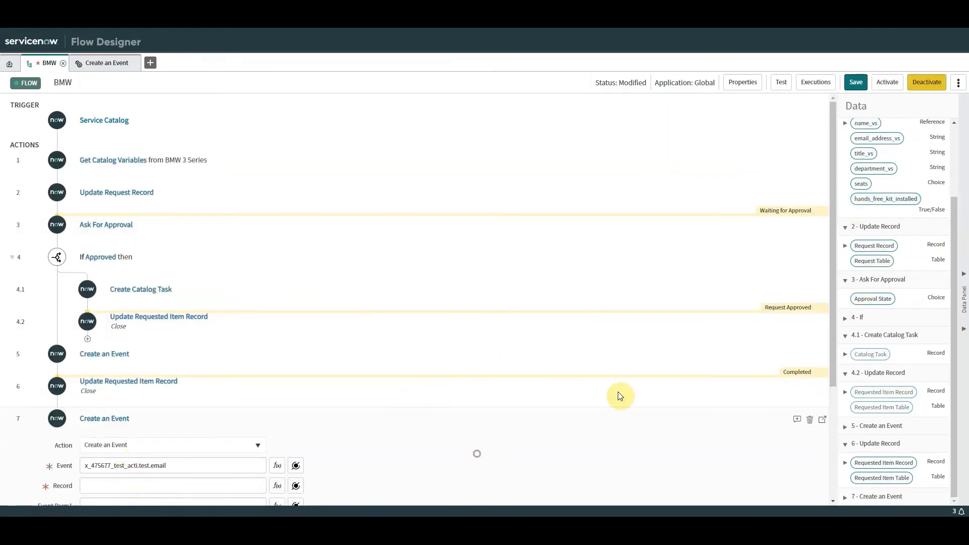
left_click_drag(833, 306, 836, 399)
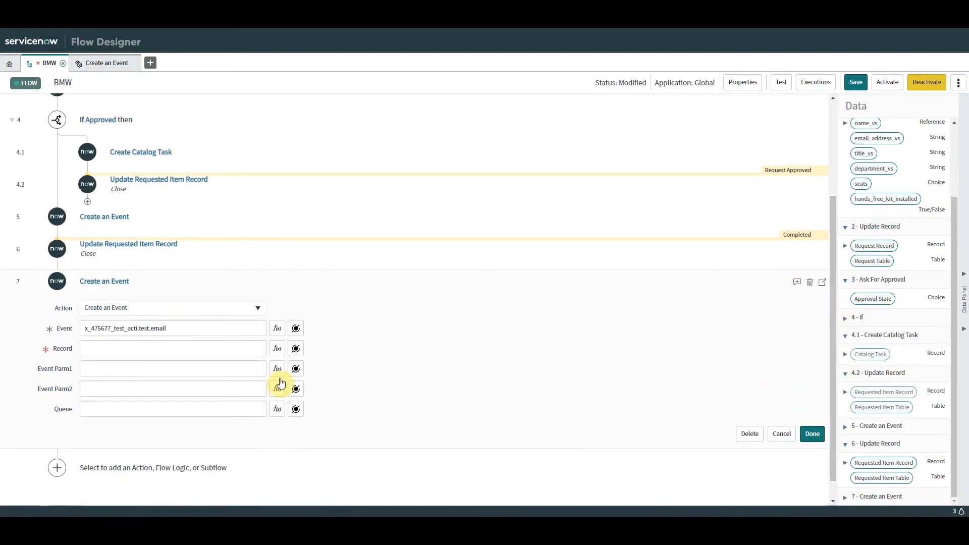
left_click(296, 348)
left_click(284, 395)
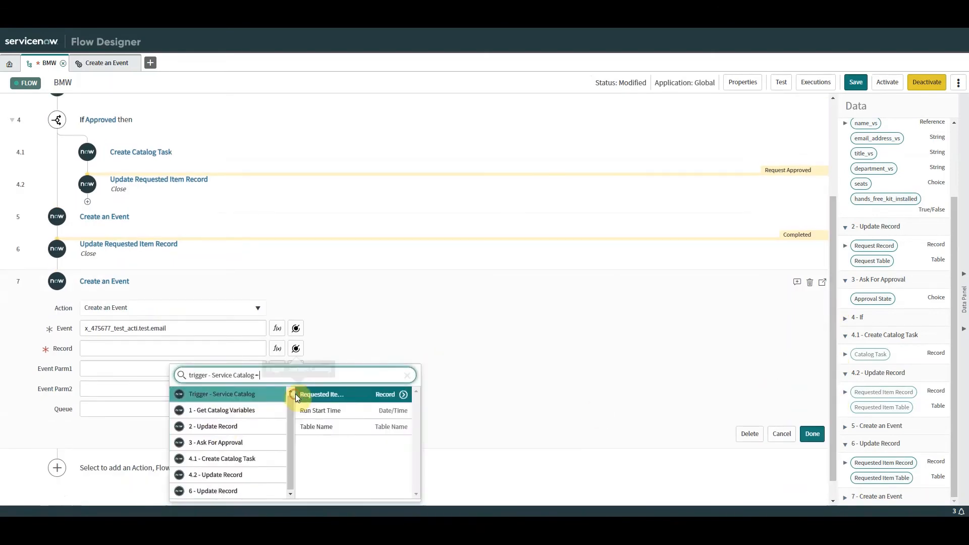
left_click(383, 396)
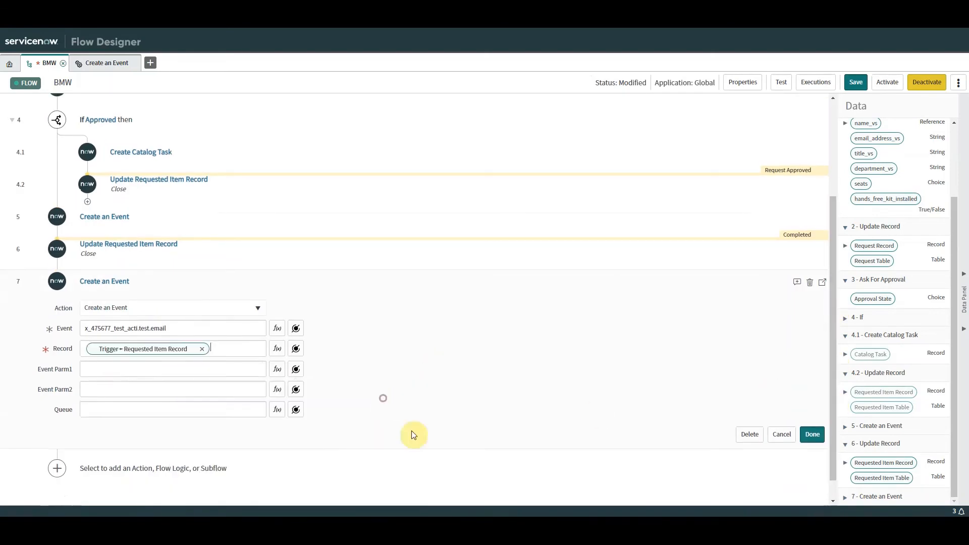
left_click(812, 434)
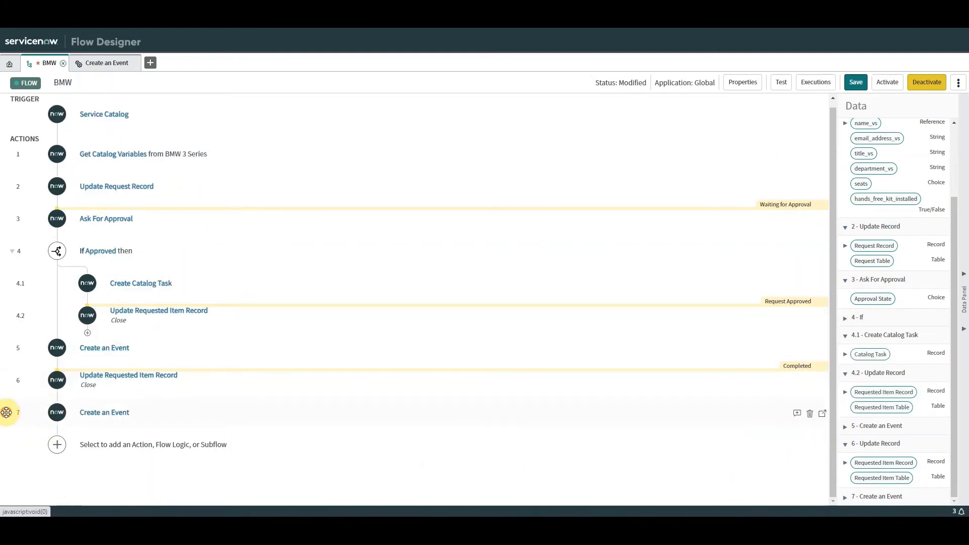
Step: Move the last Create an Event action to the start of the If Approved branch and annotate it "Send nice email"
left_click_drag(6, 412, 99, 274)
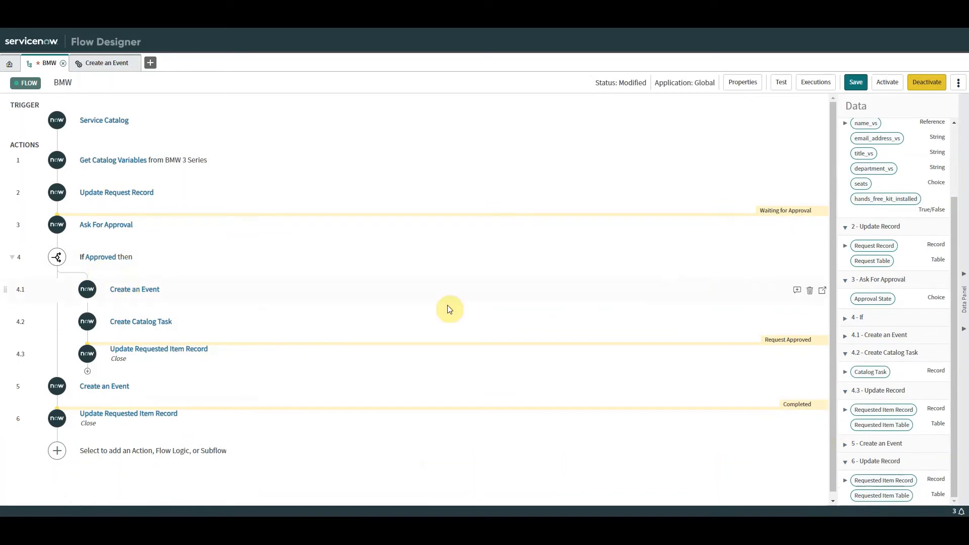
left_click_drag(833, 285, 835, 313)
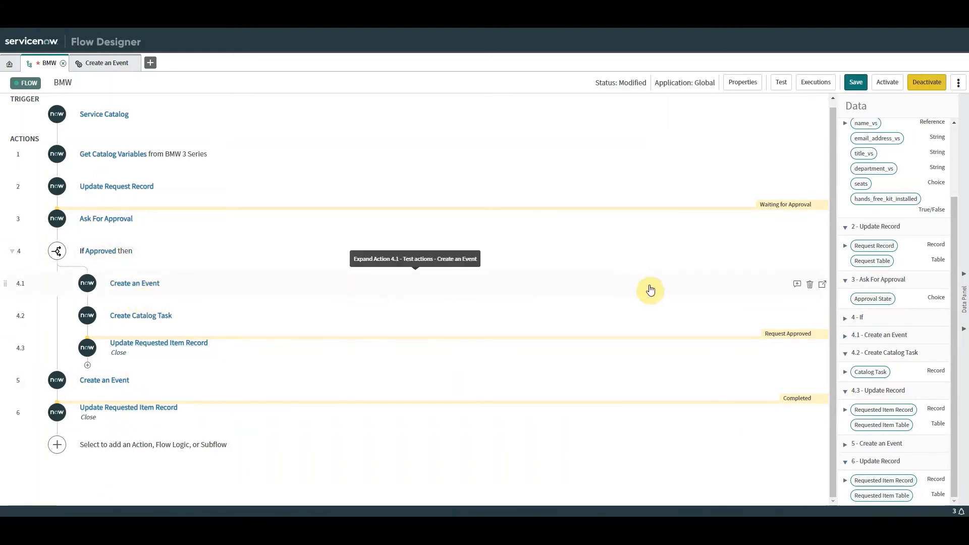
left_click(797, 284)
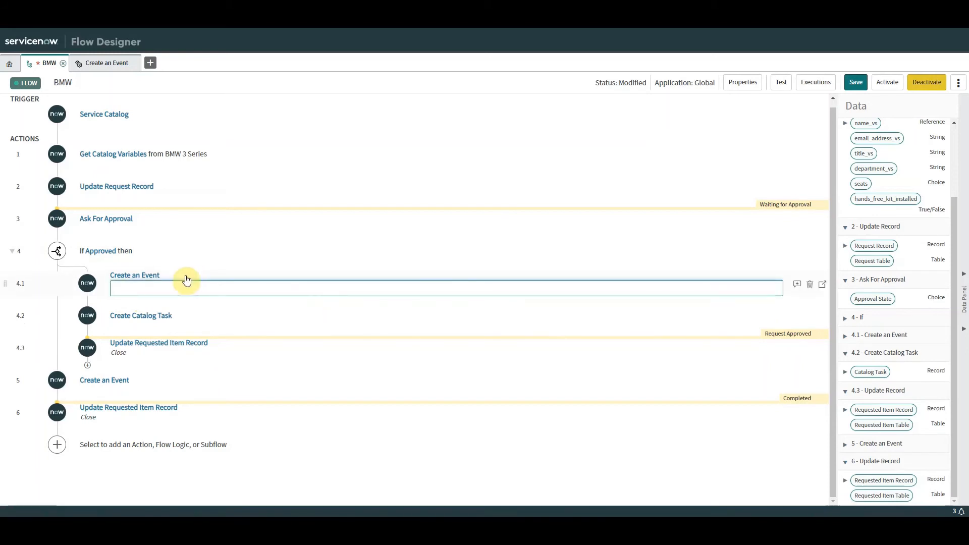
type("Send nice email")
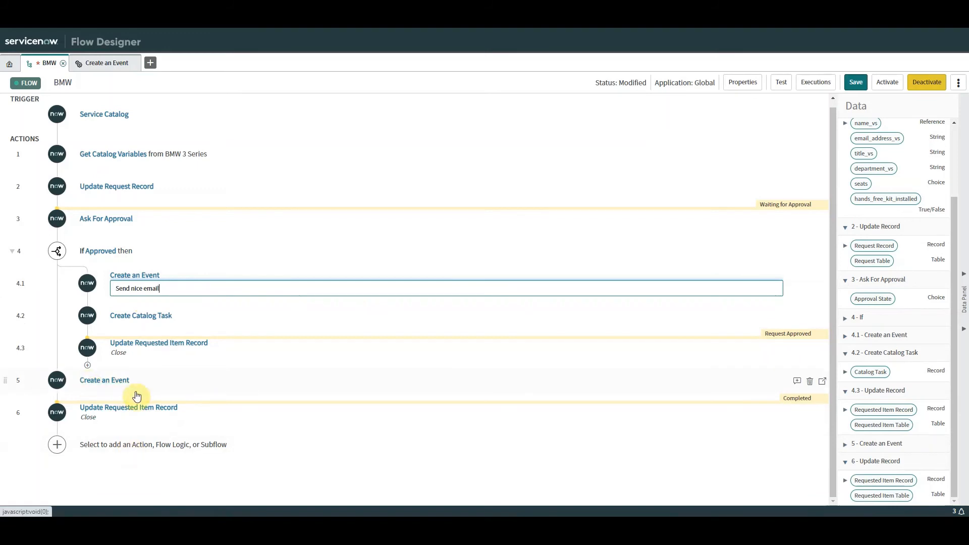
Step: Annotate the Create an Event action after the If Approved branch with "Send grumpy email"
left_click(796, 381)
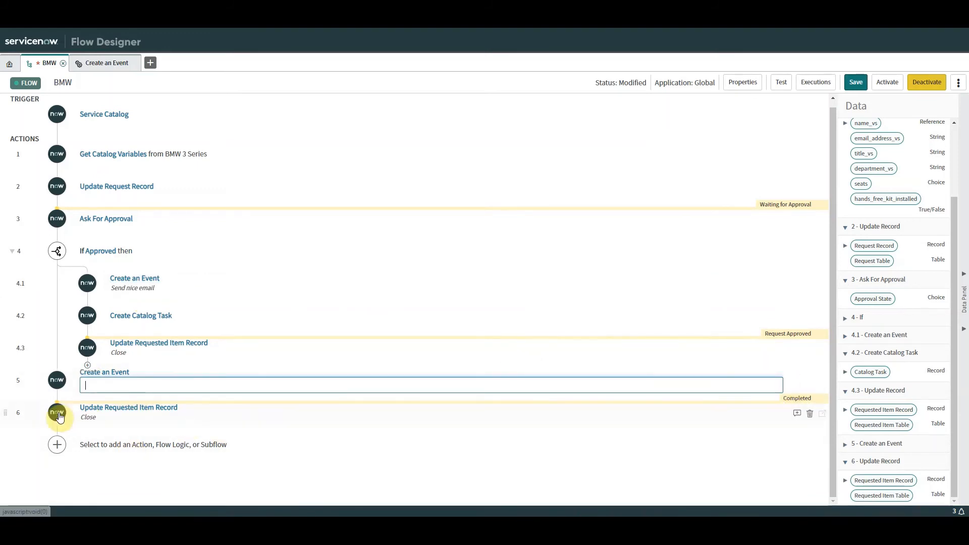
type("Send grumpy email")
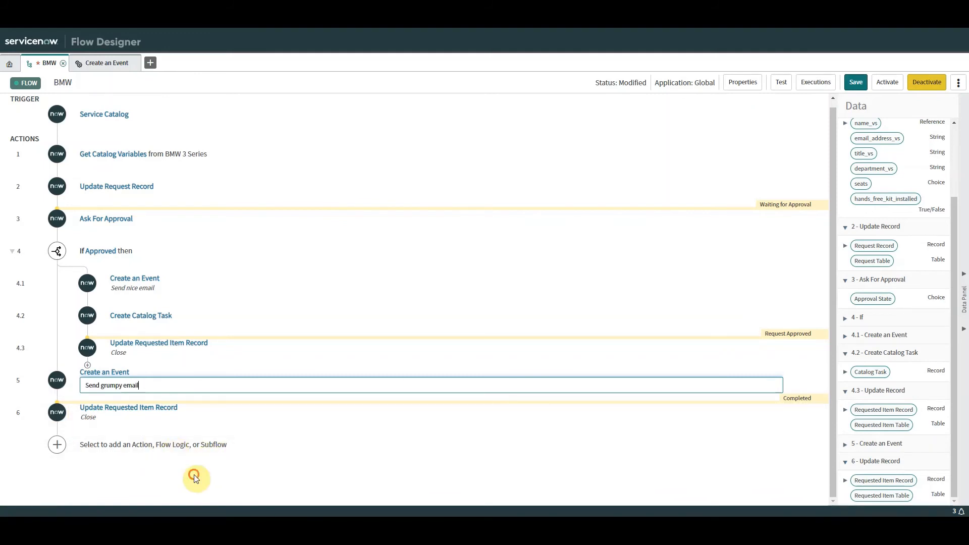
left_click(194, 475)
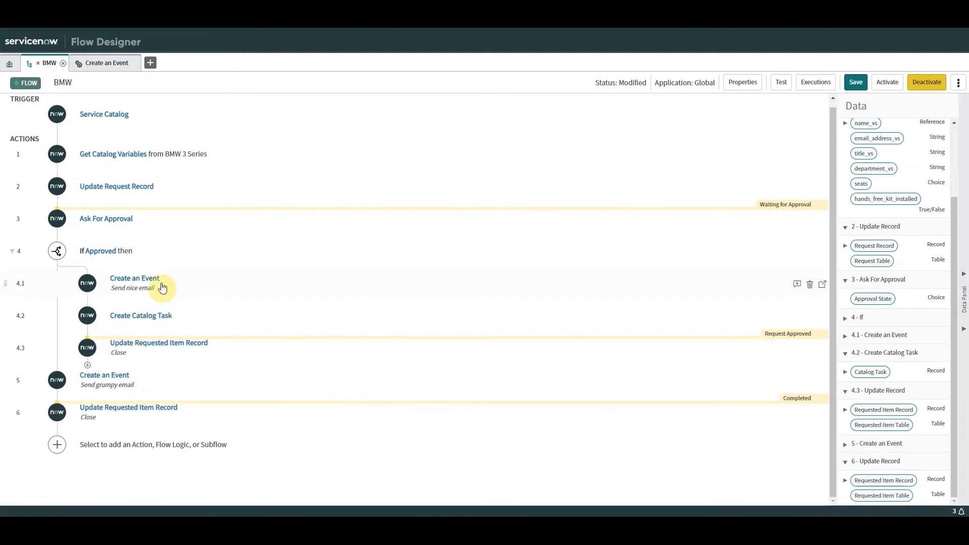
Step: Examine the Event Parm1 input of the "Send nice email" action and close it without changes
left_click(147, 278)
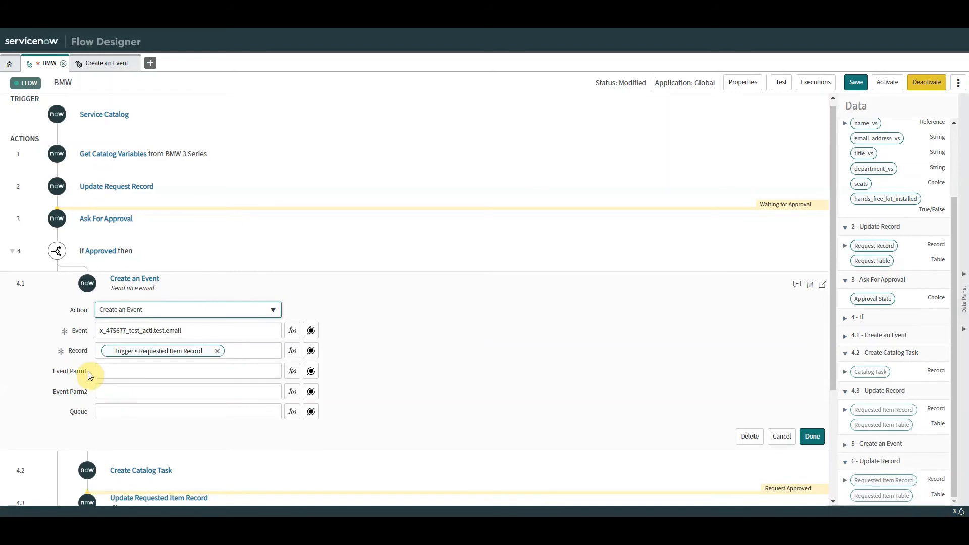
left_click_drag(89, 375, 47, 376)
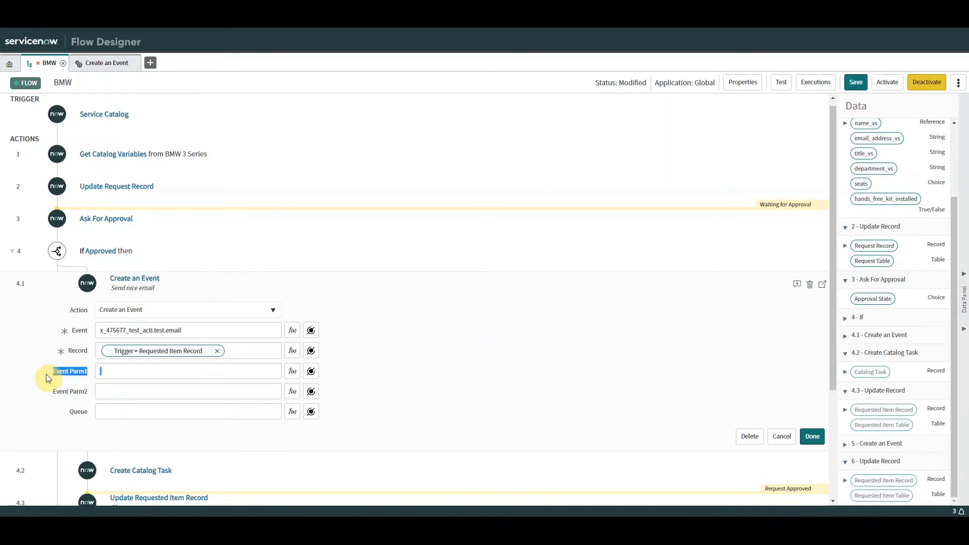
left_click(782, 437)
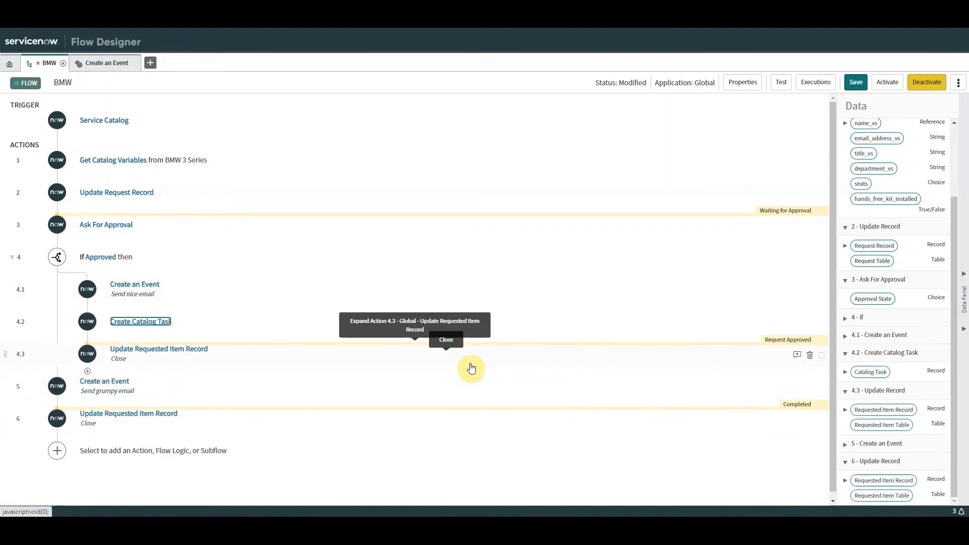
Step: Activate the BMW flow, and in the ServiceNow platform window filter the navigator for "notification"
left_click(878, 84)
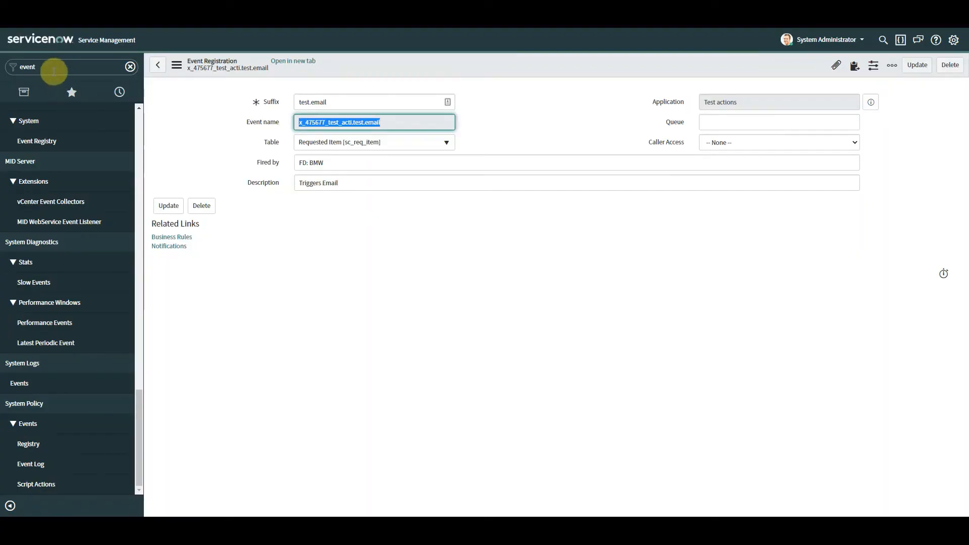
left_click(53, 69)
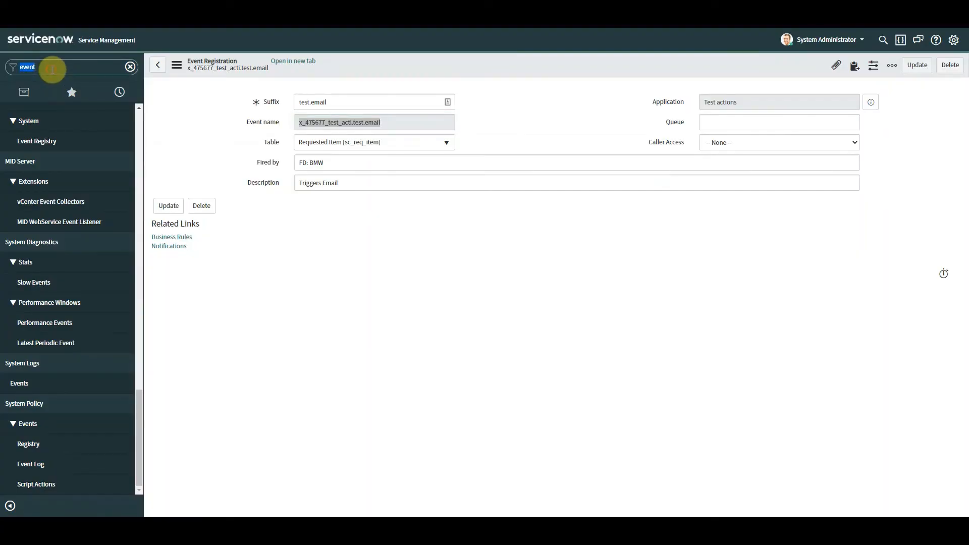
type("notificaiton")
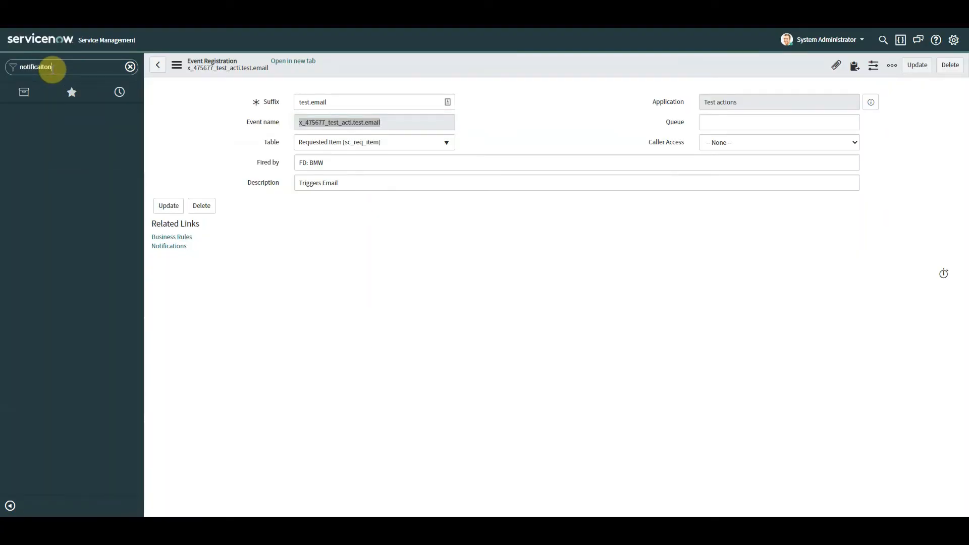
double_click(72, 70)
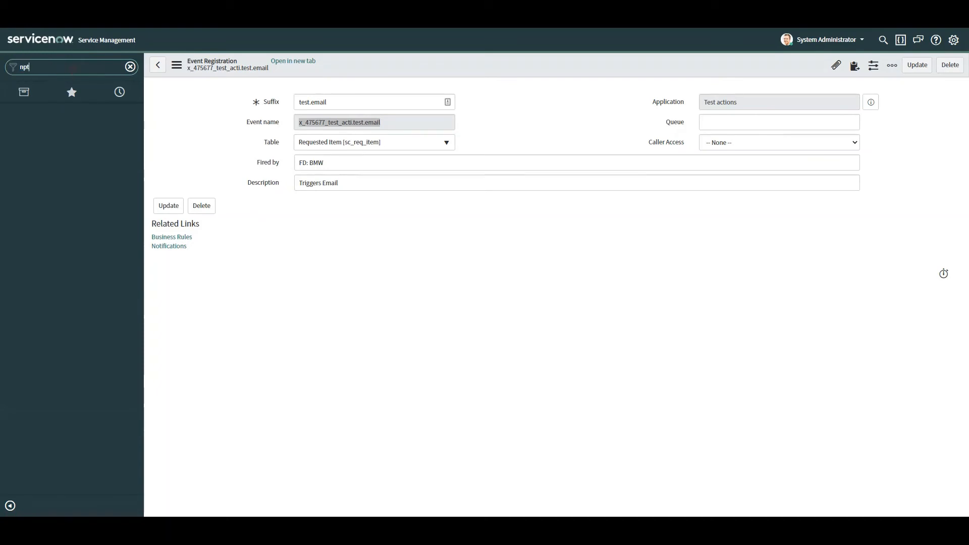
type("no")
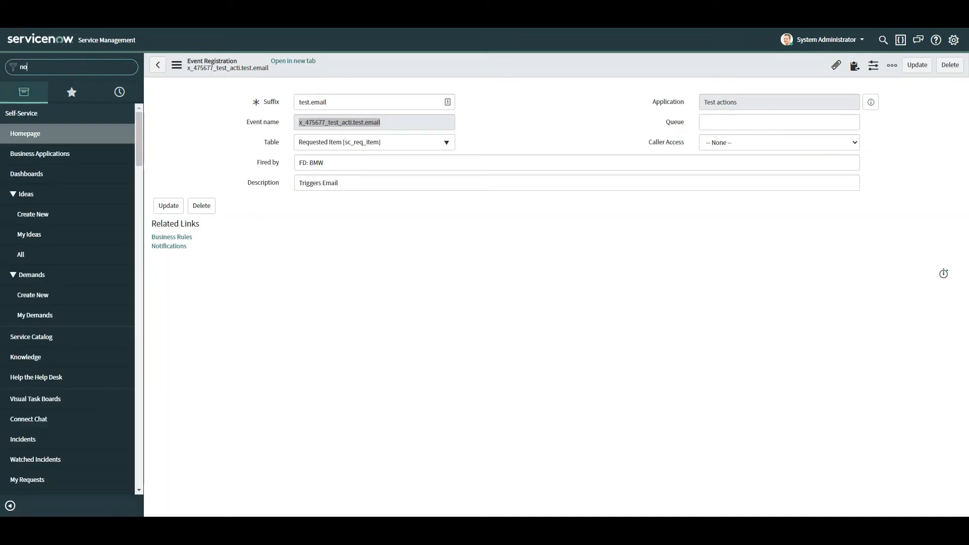
type("tification")
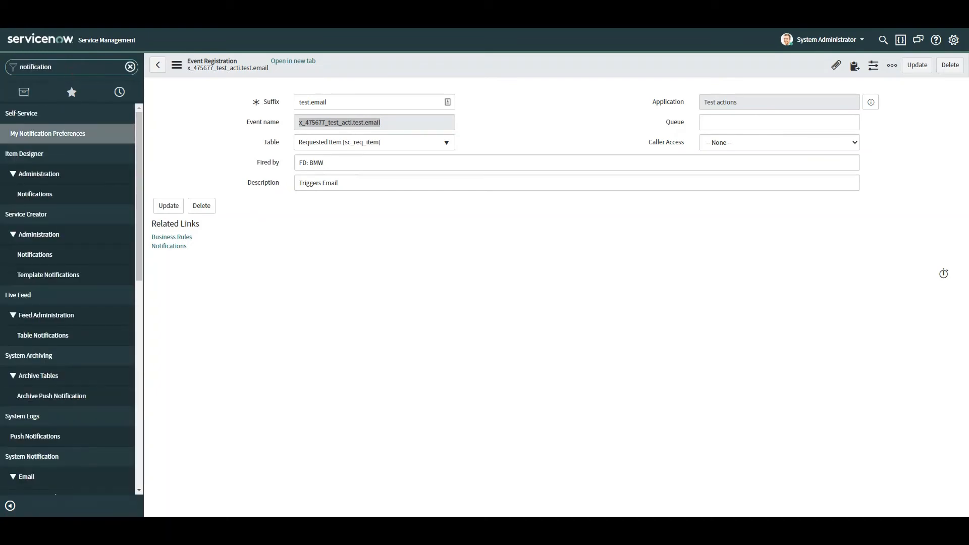
Step: Open the email Notifications list and start a new notification named "TEST"
type("s")
left_click(56, 396)
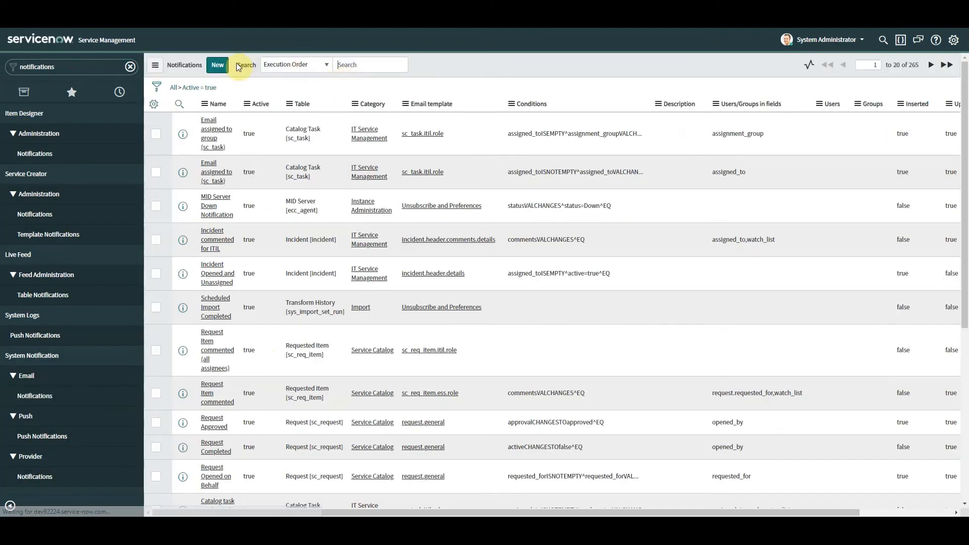
left_click(245, 65)
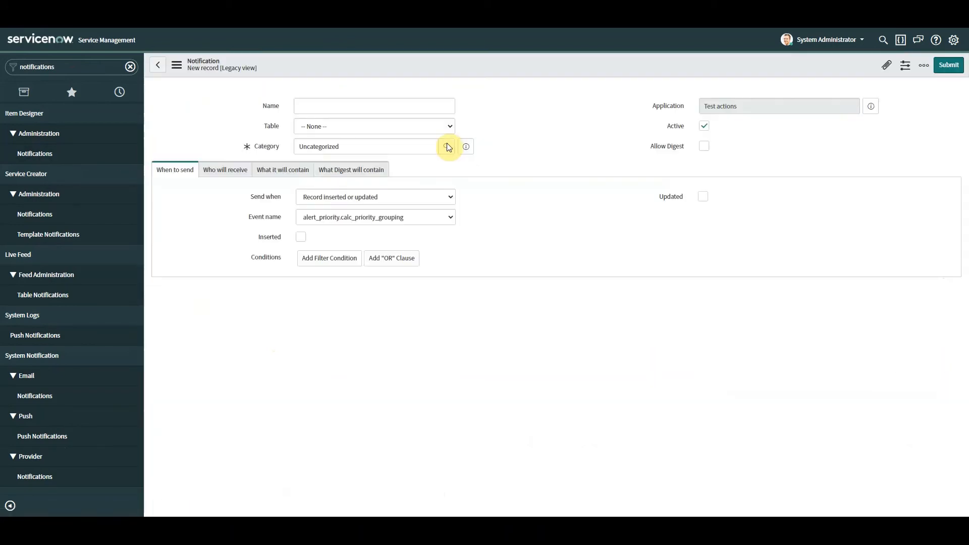
type("TEST")
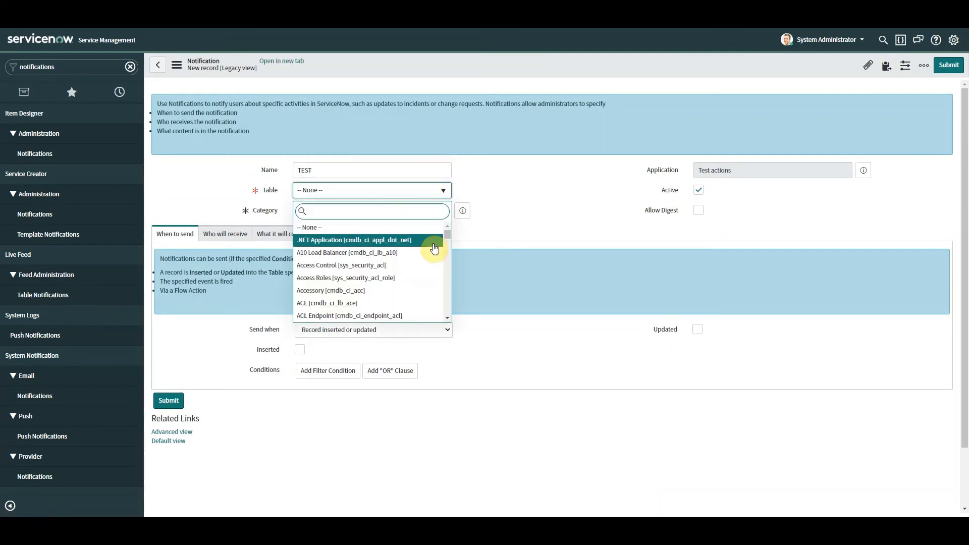
Step: Set the notification's table to Requested Item [sc_req_item]
type("sc_req_iutem")
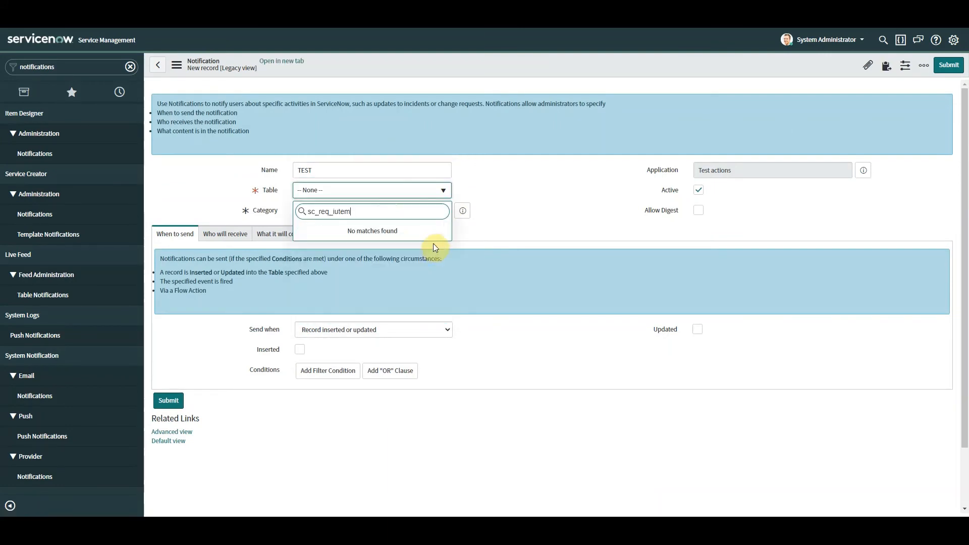
key("BackSpace")
key("BackSpace")
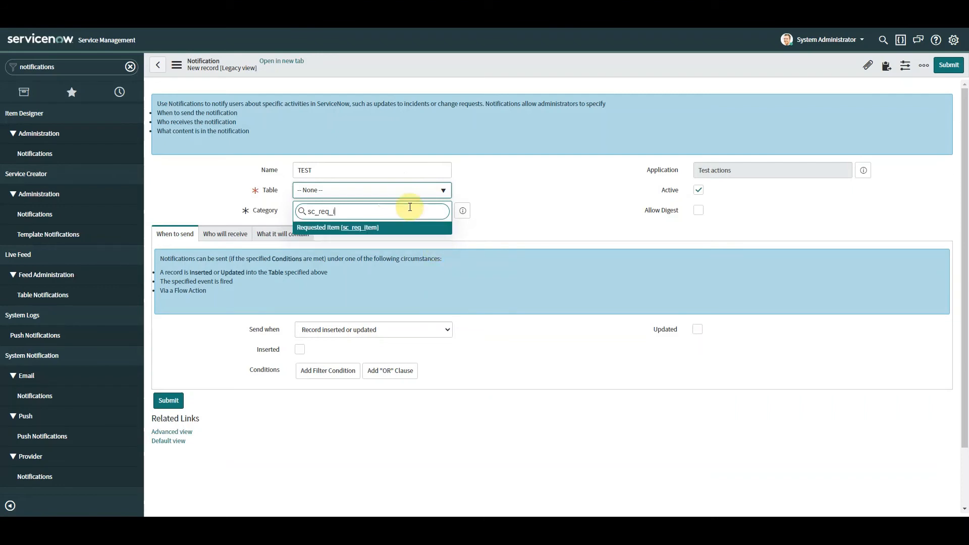
left_click(361, 229)
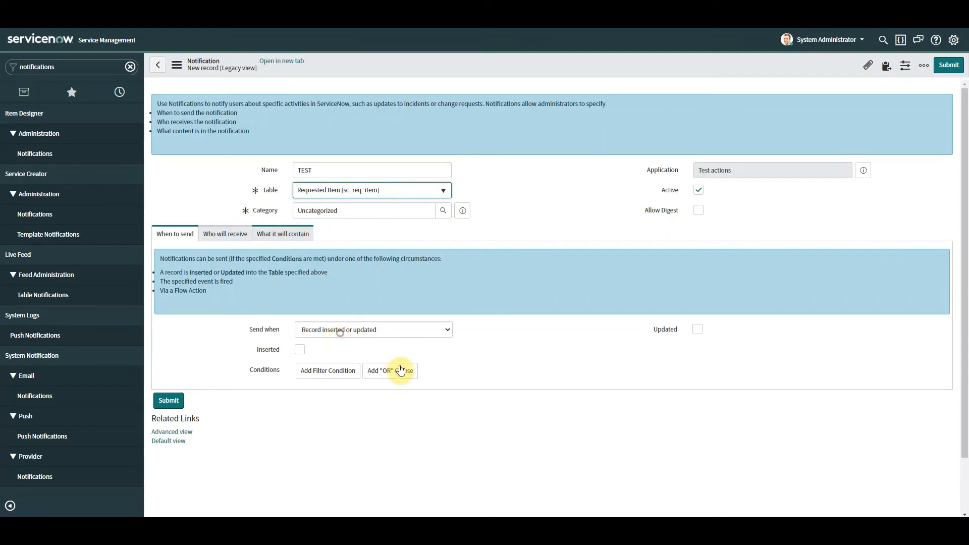
Step: Send the notification when the event x_475677_test_acti.test.email is fired, checking the event name in the BMW flow's "Send grumpy email" action
left_click(396, 330)
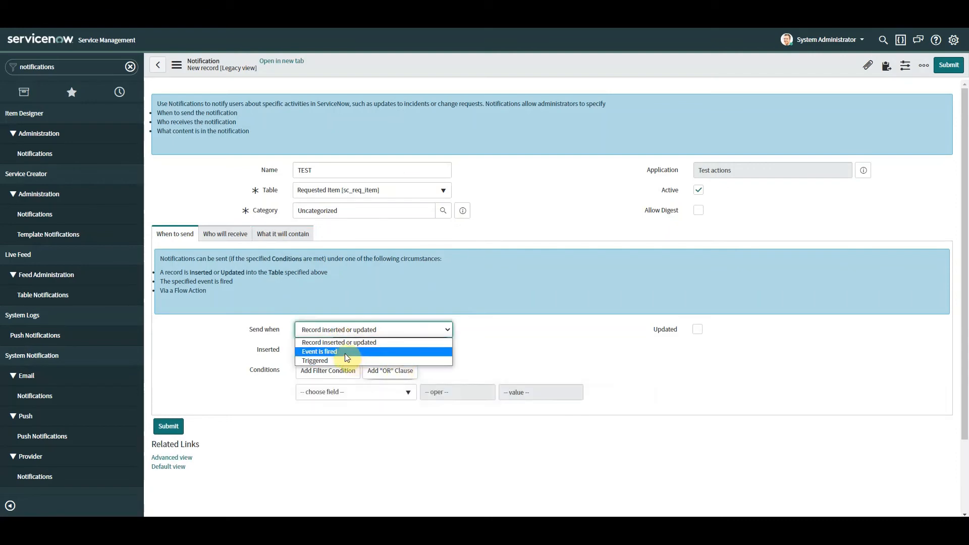
left_click(345, 353)
left_click(392, 352)
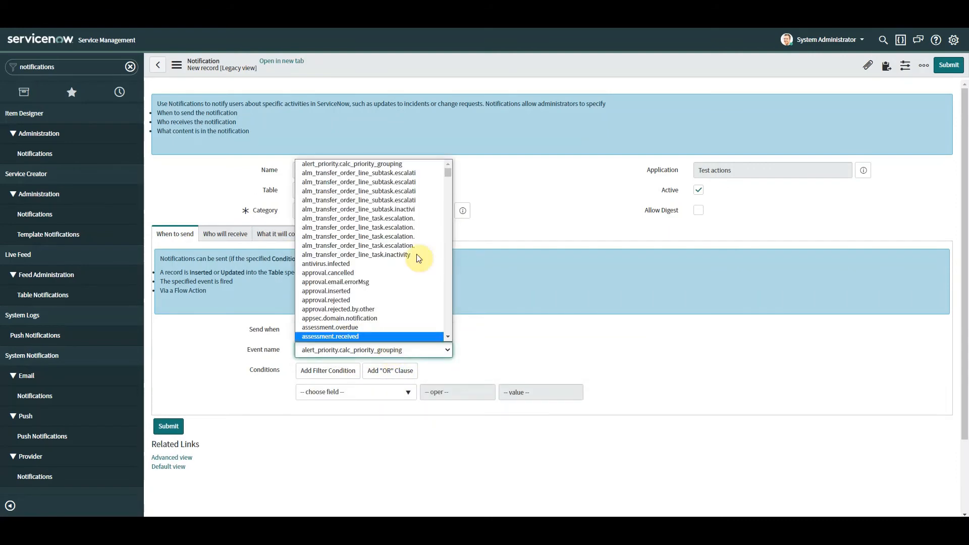
left_click(56, 64)
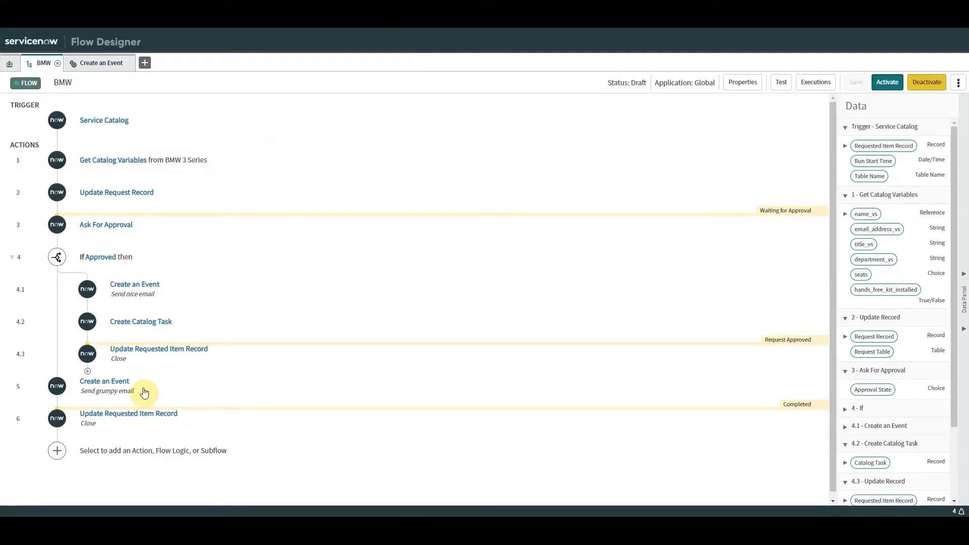
left_click(123, 391)
left_click(114, 379)
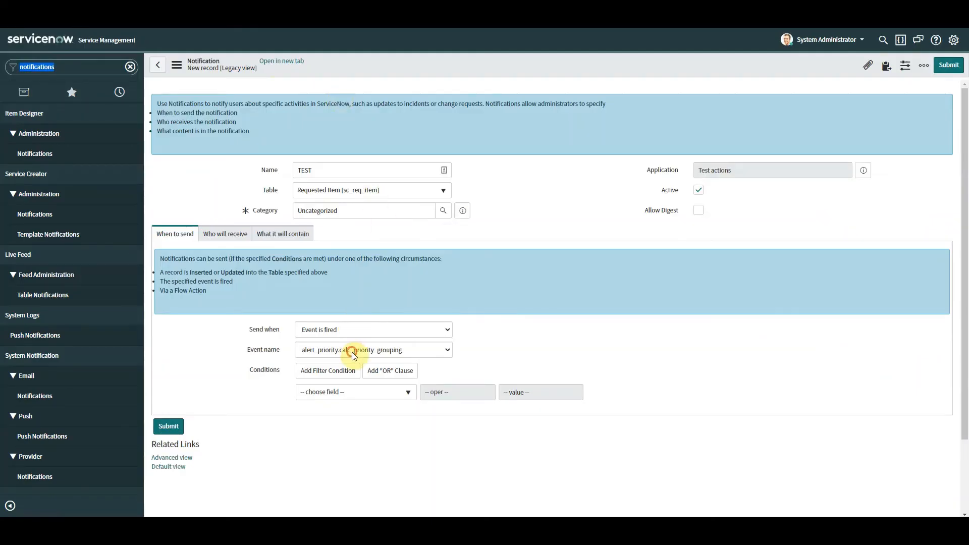
left_click(352, 352)
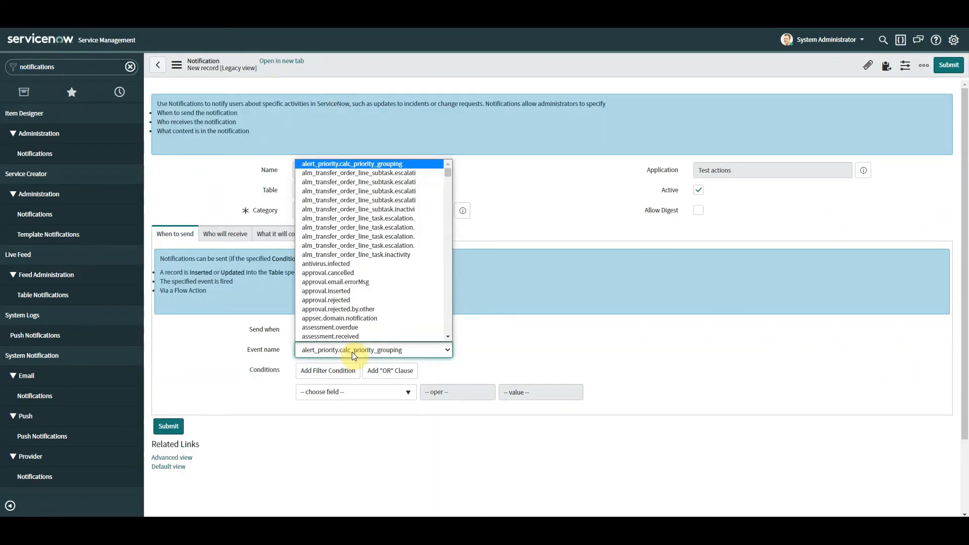
key("x")
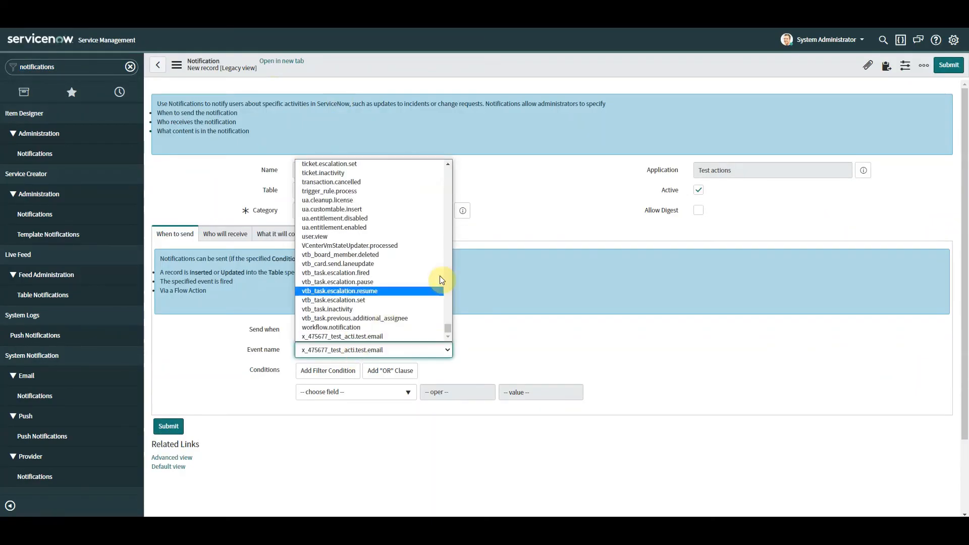
left_click(422, 336)
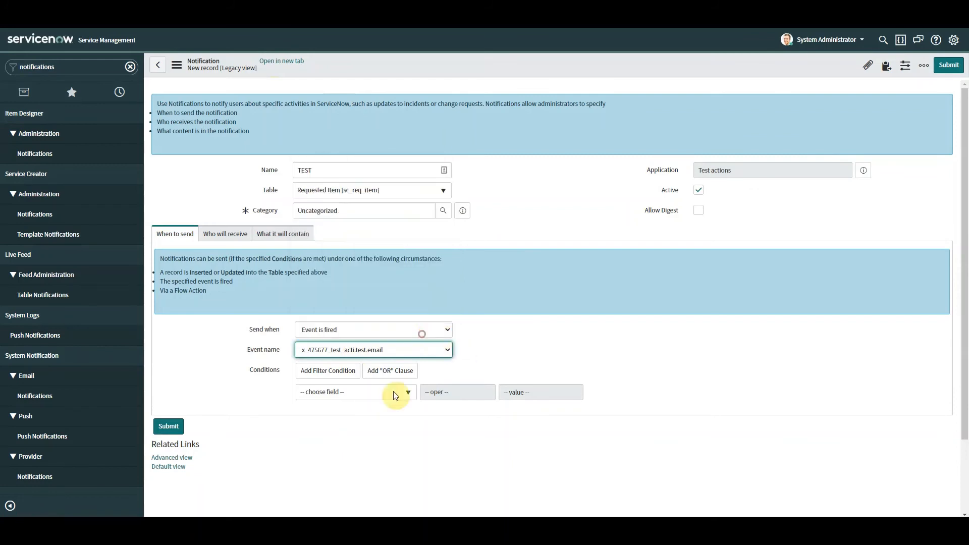
Step: Make Request.Requested for the notification's recipient among its users/groups in fields, and lock that selection
left_click(218, 234)
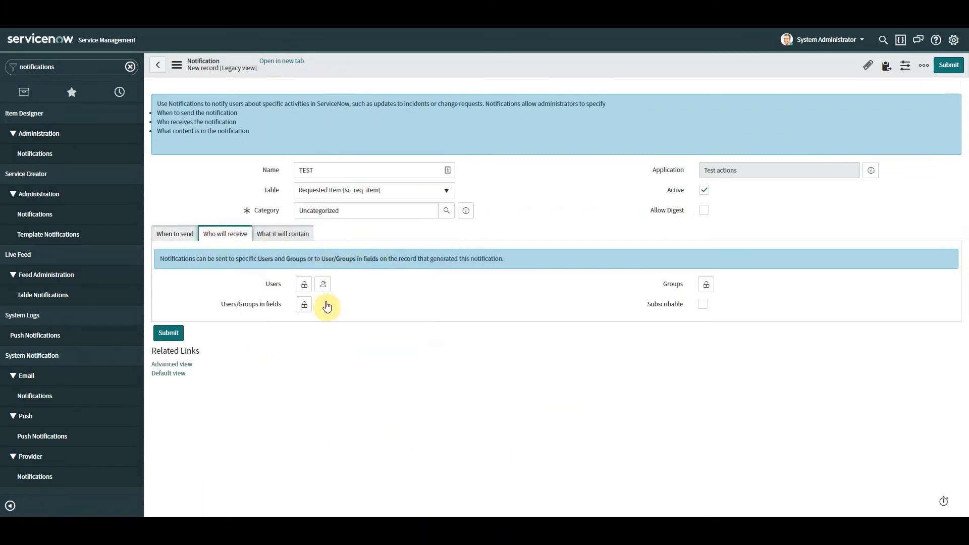
left_click(304, 286)
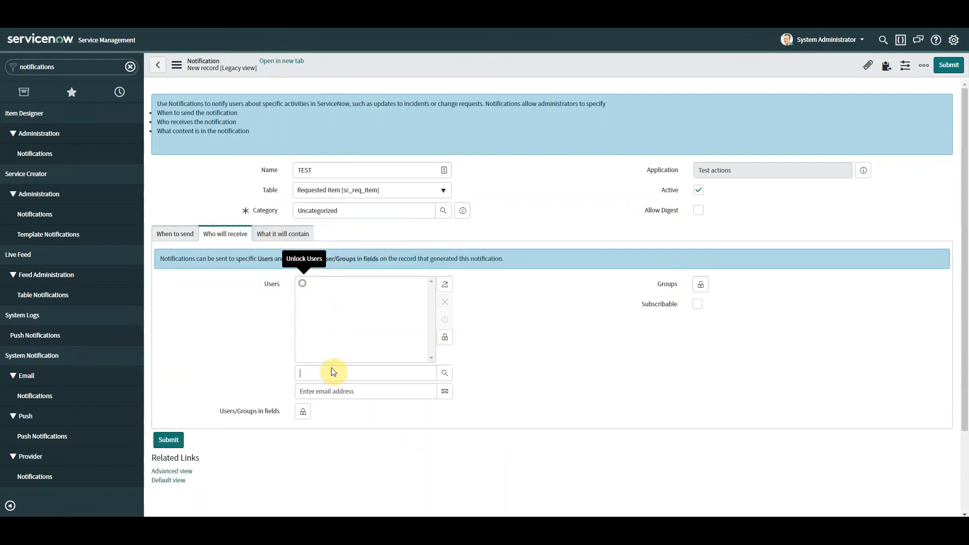
left_click(447, 339)
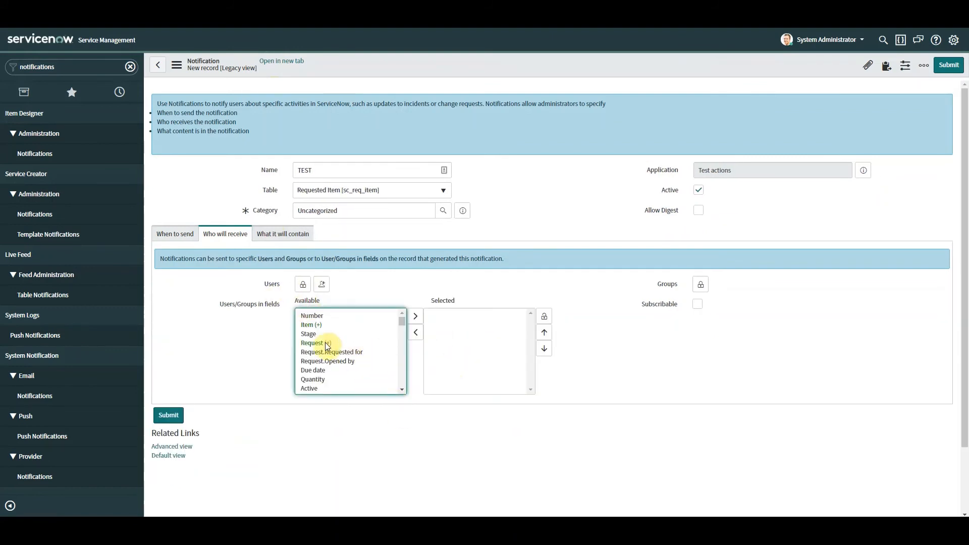
double_click(351, 353)
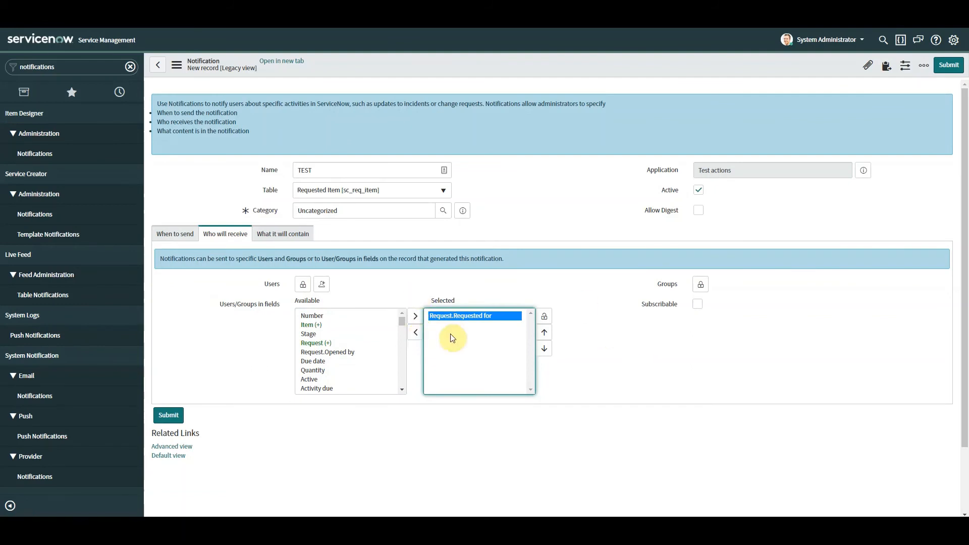
left_click(547, 320)
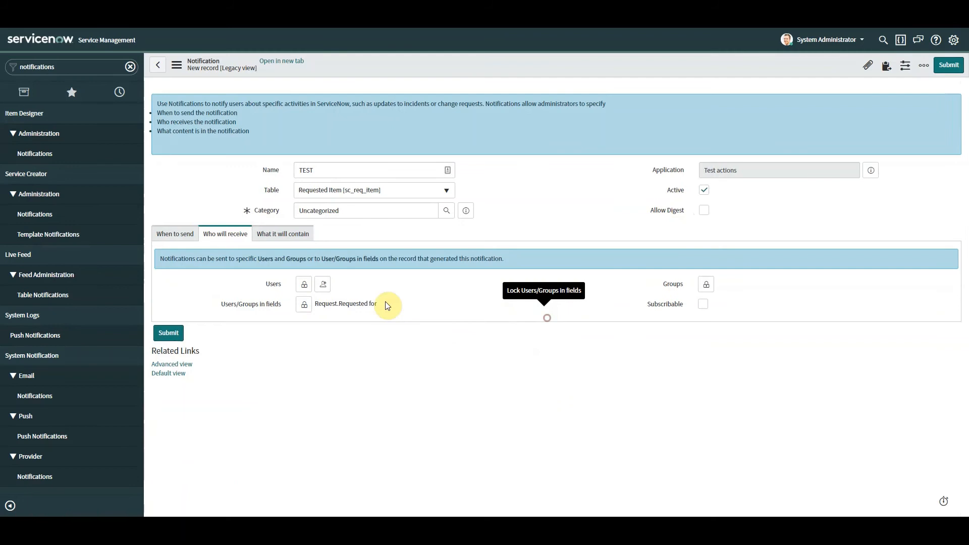
Step: Give the notification the subject "TEST Subject" and the message text "Hello, Your request has been", correcting the misspelled "Your"
left_click(286, 233)
left_click(355, 305)
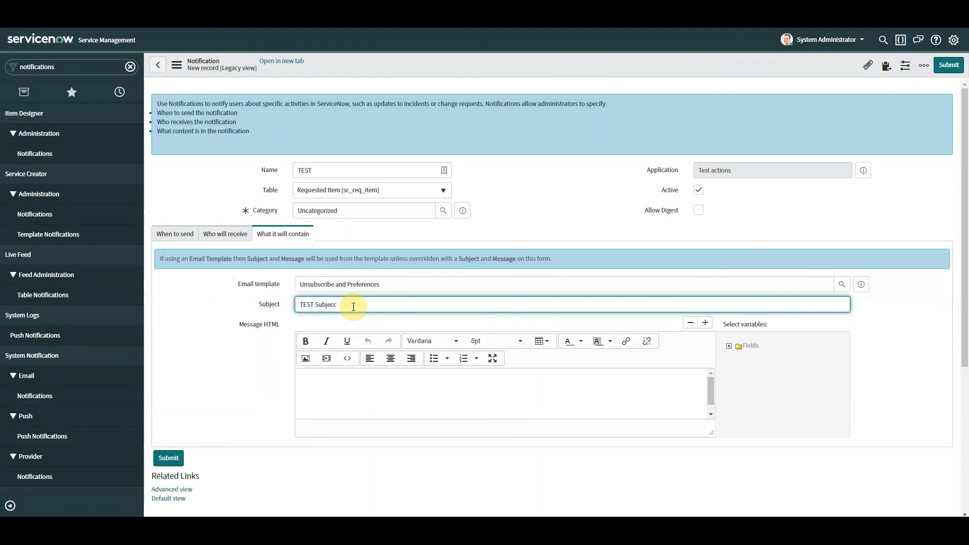
type("TEST Subject")
left_click(358, 390)
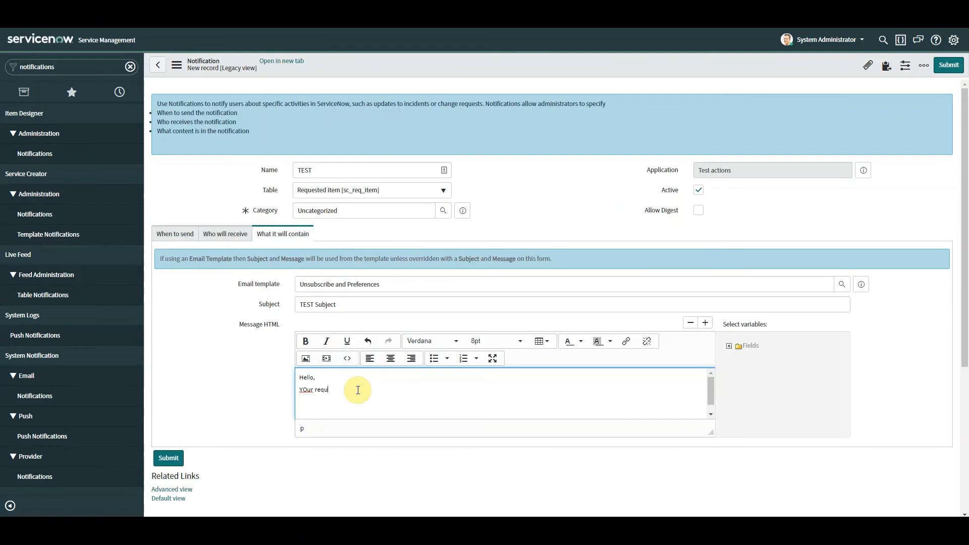
right_click(304, 390)
left_click(362, 240)
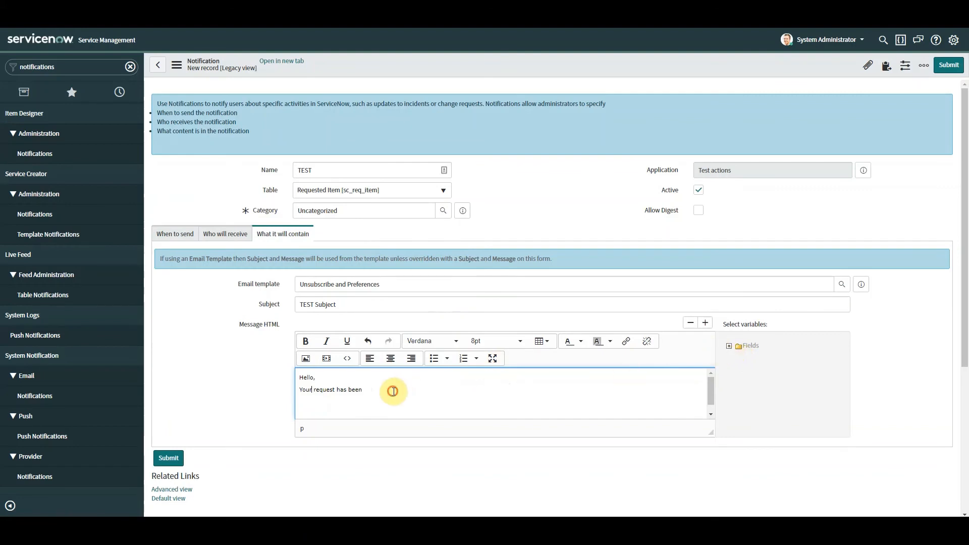
Step: Complete the message with the Approval variable so it reads "Your request has been ${approval}.", without the field label, and save the notification
left_click(729, 346)
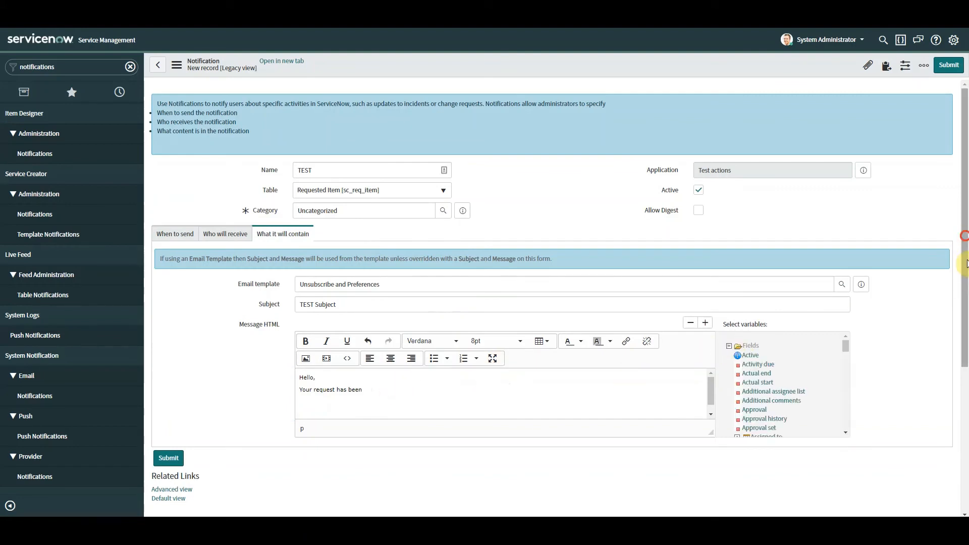
left_click_drag(964, 262, 964, 336)
left_click_drag(845, 231, 846, 236)
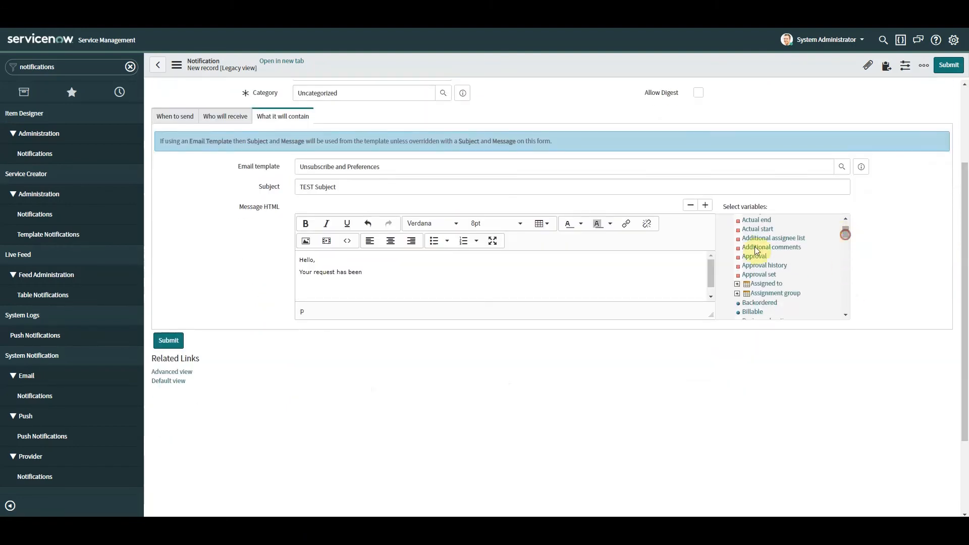
left_click(754, 256)
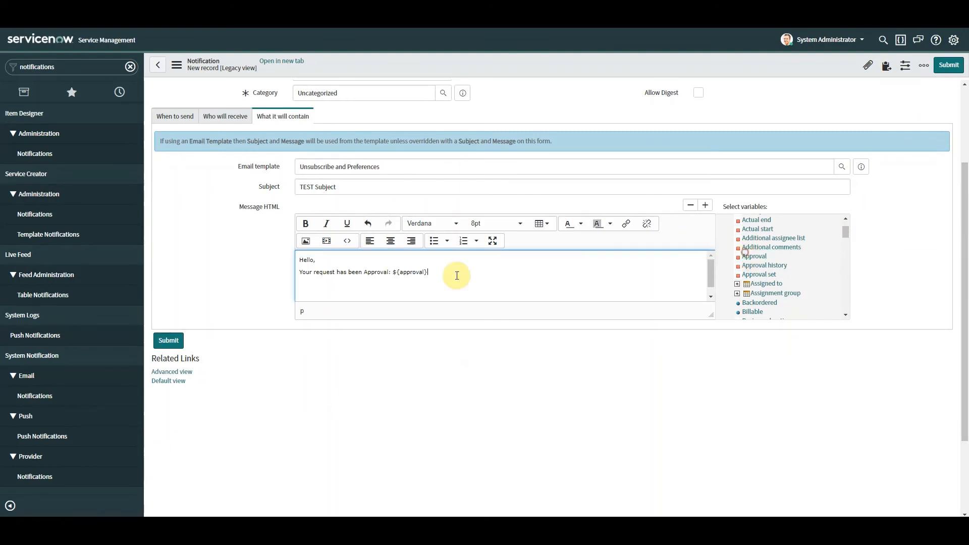
left_click_drag(393, 272, 364, 272)
key("BackSpace")
left_click(406, 273)
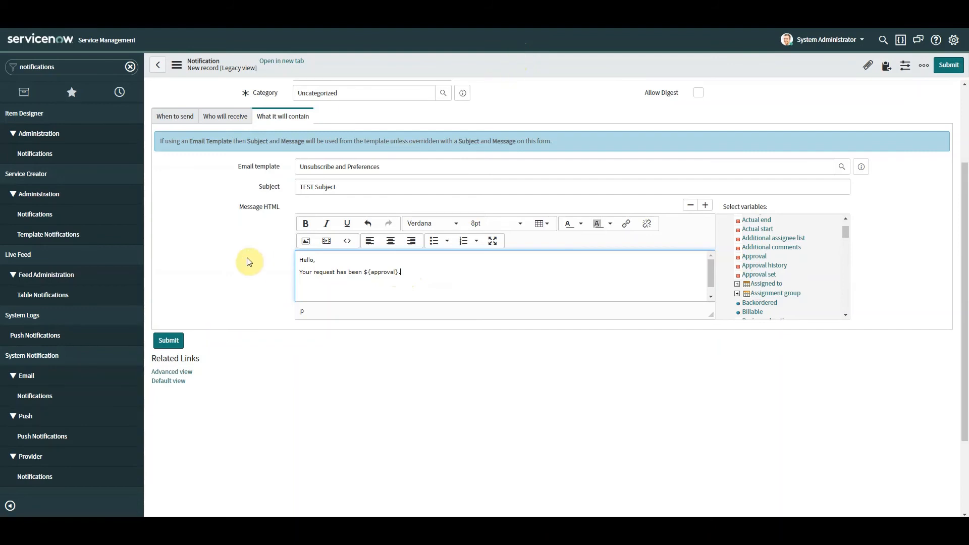
right_click(593, 67)
left_click(611, 74)
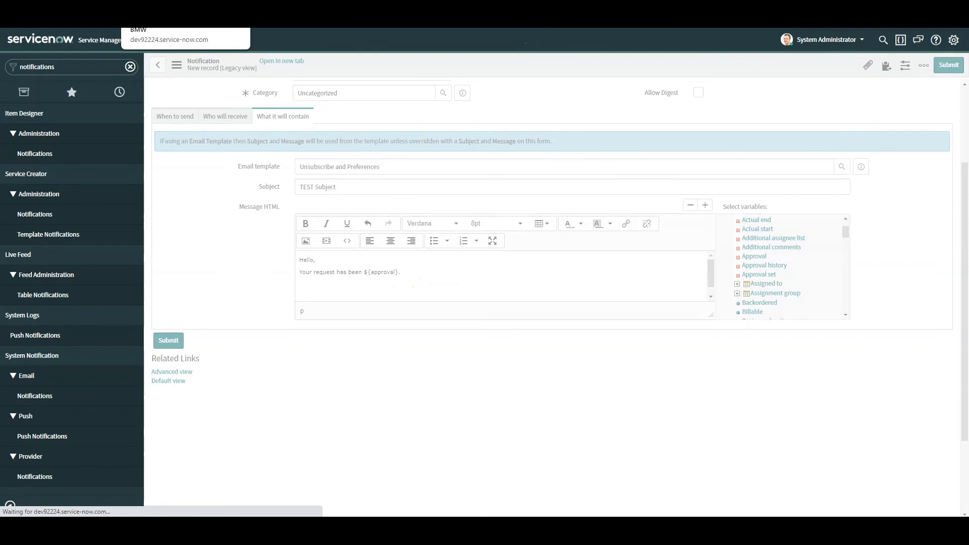
Step: Switch to Flow Designer, review the "Send grumpy email" action's inputs, and activate the BMW flow
left_click(171, 11)
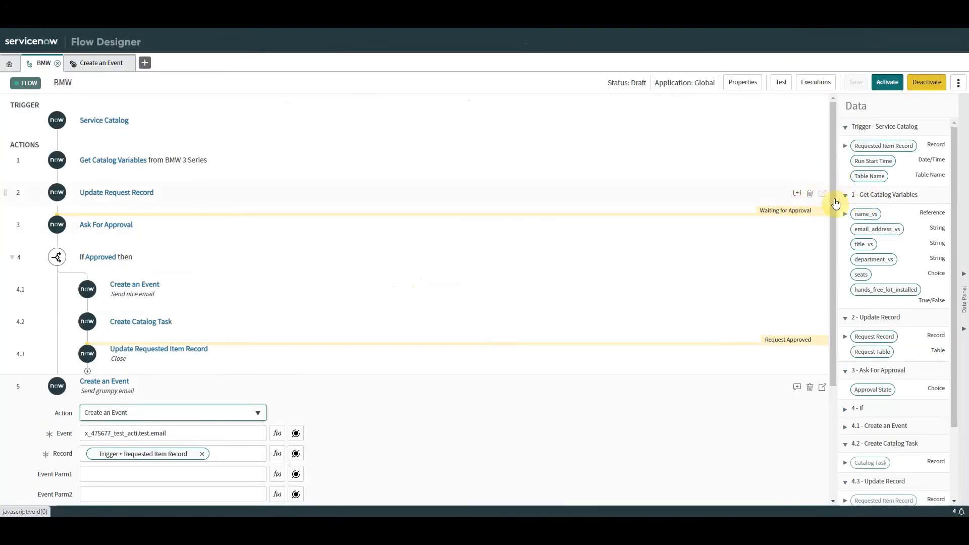
scroll(702, 183, "down", 1)
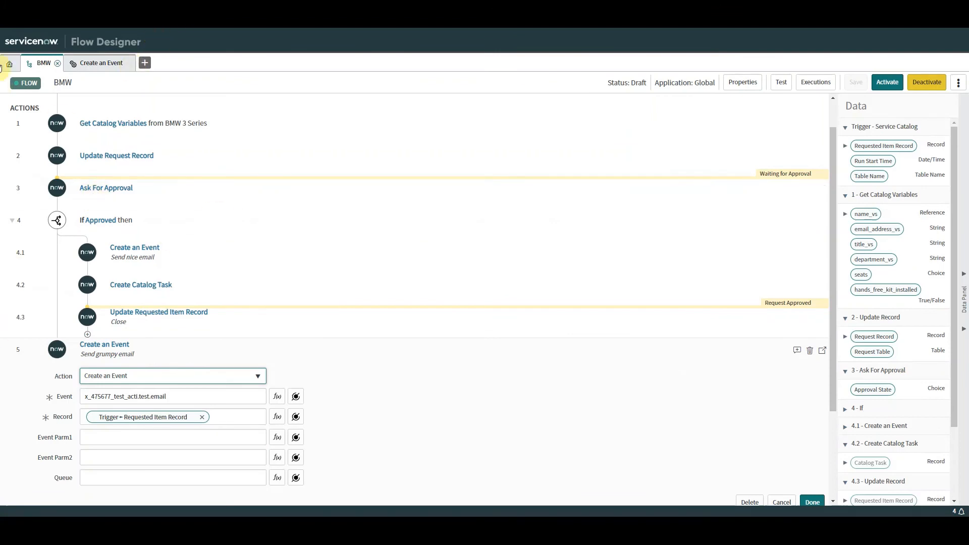
left_click(888, 83)
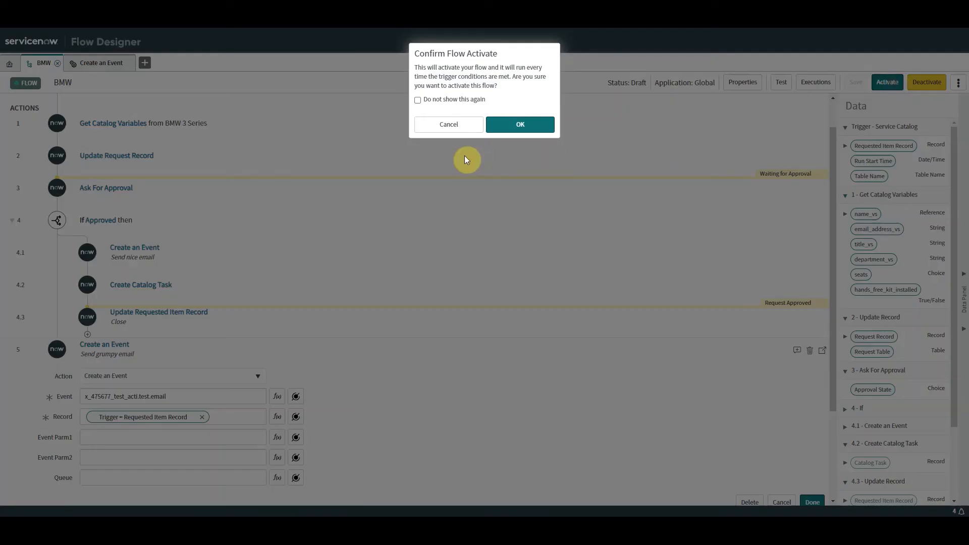
left_click(505, 126)
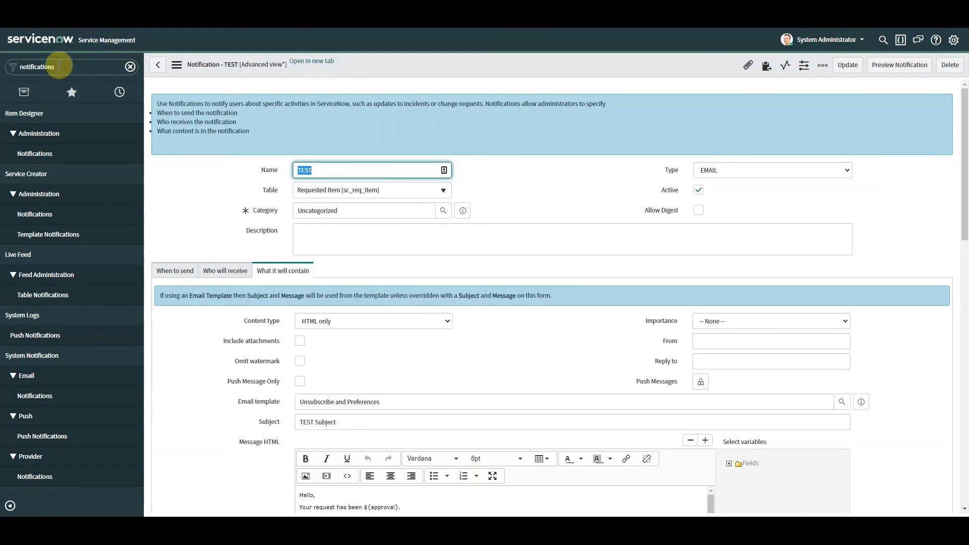
Step: Back in the ServiceNow platform window, find Portals by filtering the navigator for "portal" and open the Service Portal's Request Something catalog
left_click(130, 67)
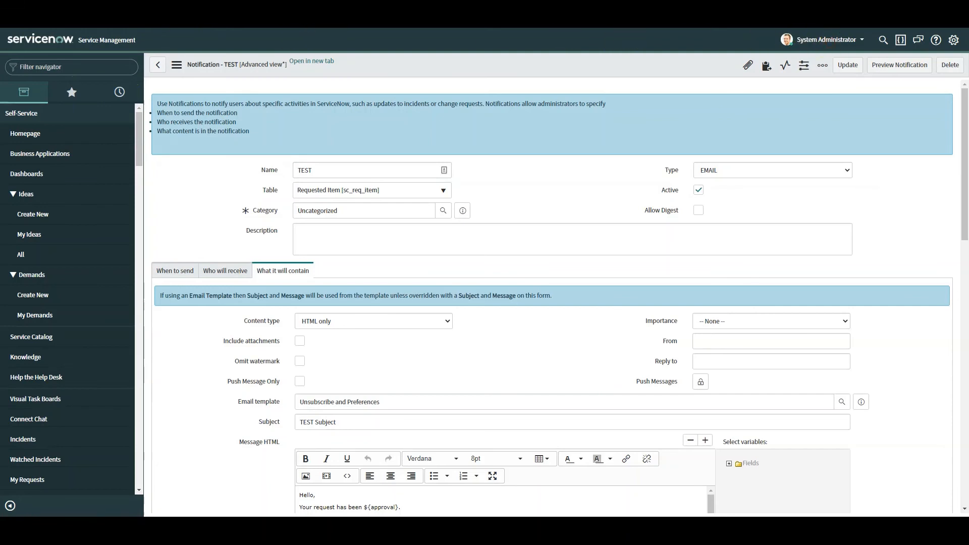
left_click(61, 69)
type("por")
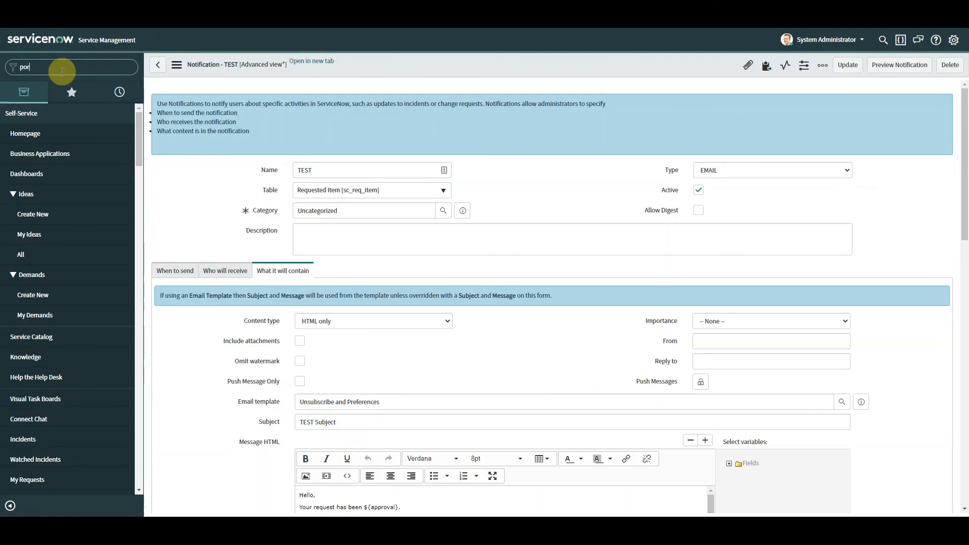
type("tal")
left_click(29, 299)
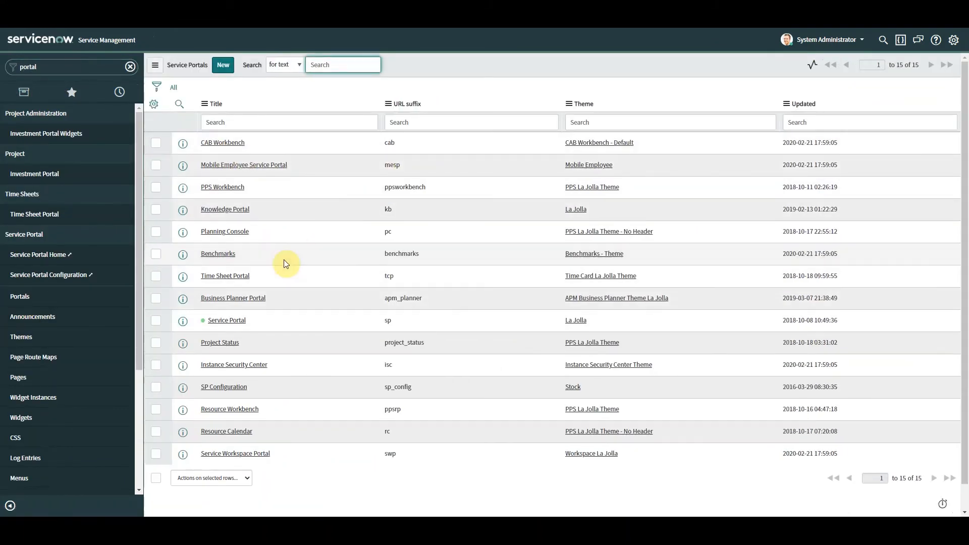
left_click(229, 321)
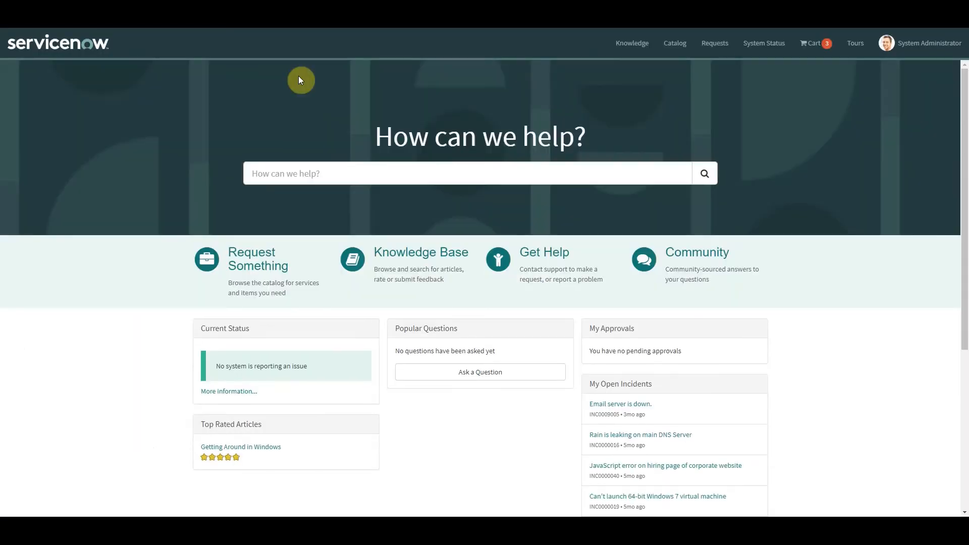
left_click(289, 259)
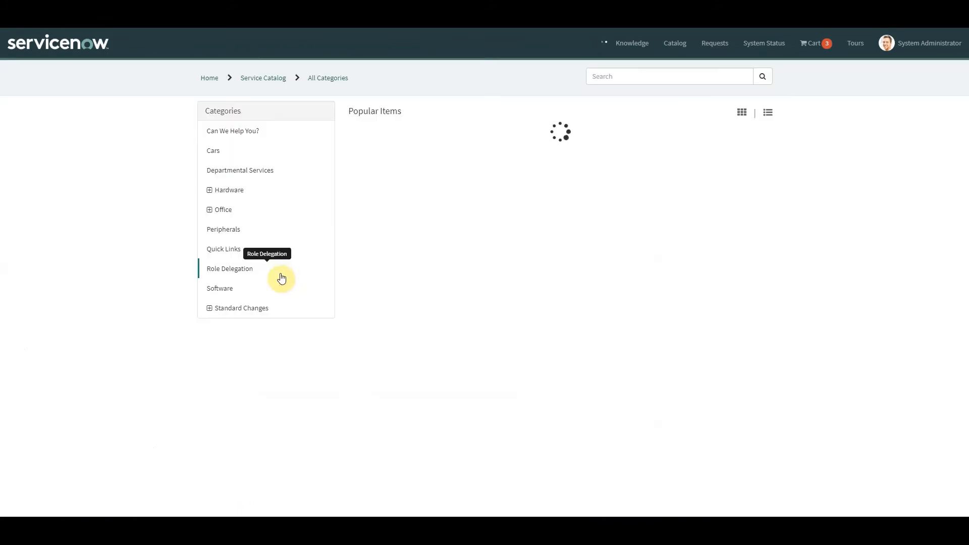
Step: Request the BMW 3 Series from the catalog, choosing the first listed requester and Cloth seats, and submit the order
left_click(382, 132)
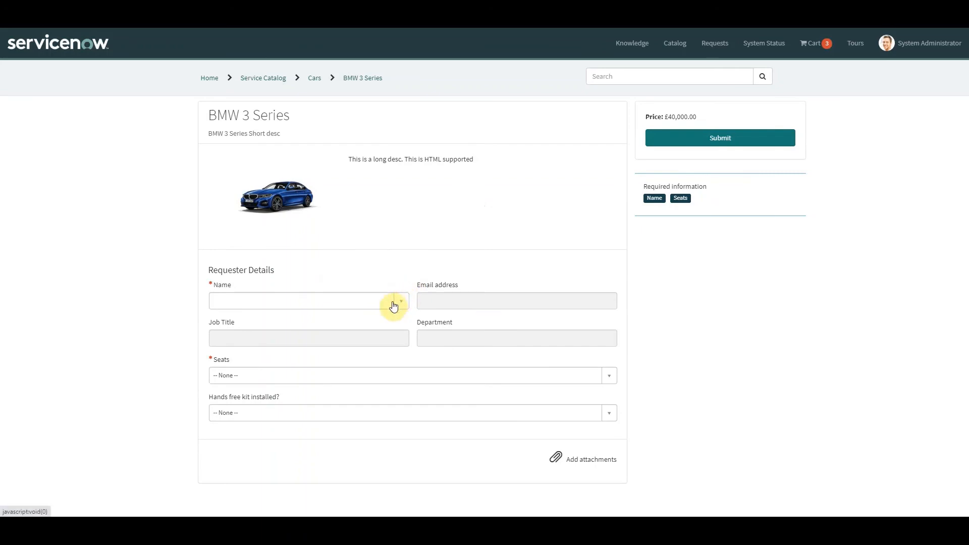
left_click(394, 305)
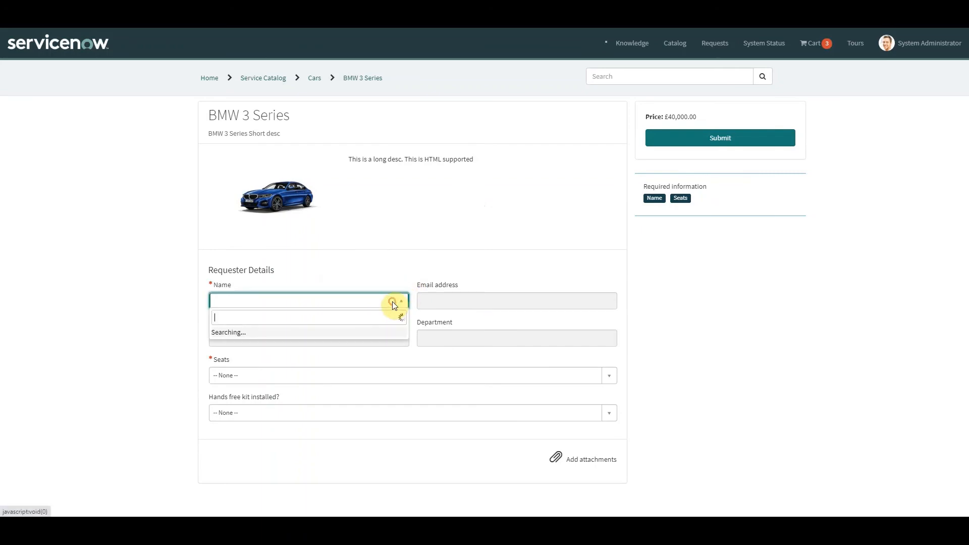
left_click(258, 335)
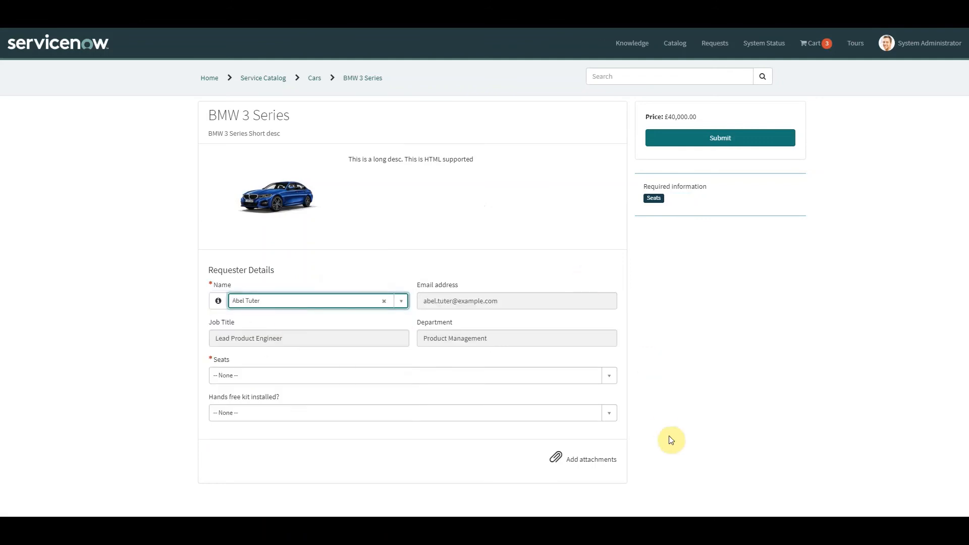
left_click(302, 378)
left_click(235, 433)
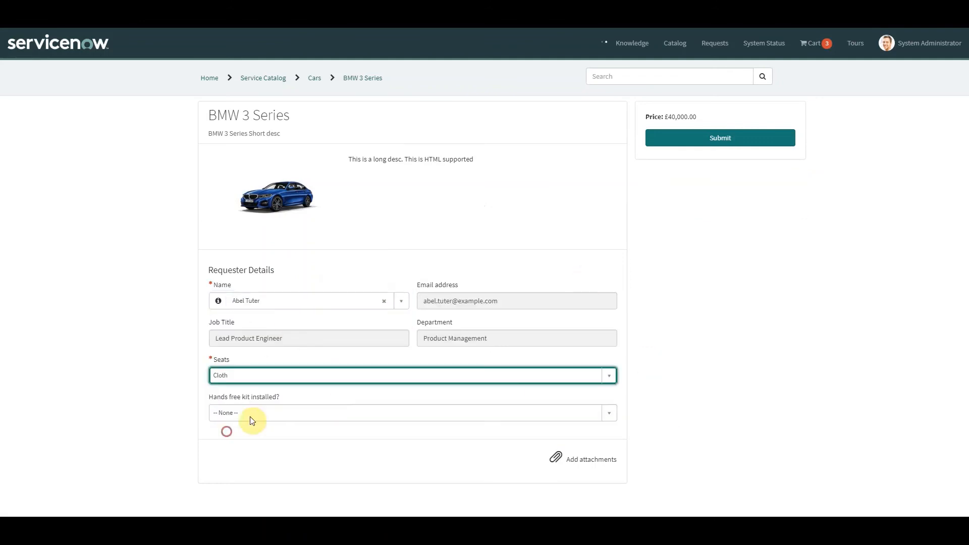
left_click(710, 140)
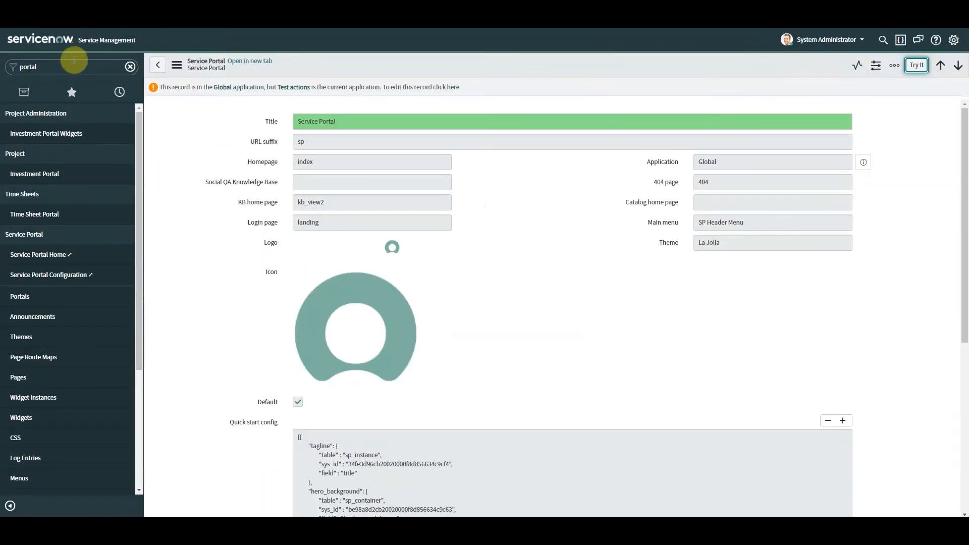
Step: Back in the platform window, open the requested items table with sc_req_item.list and open the newest BMW 3 Series record
type("sc_req")
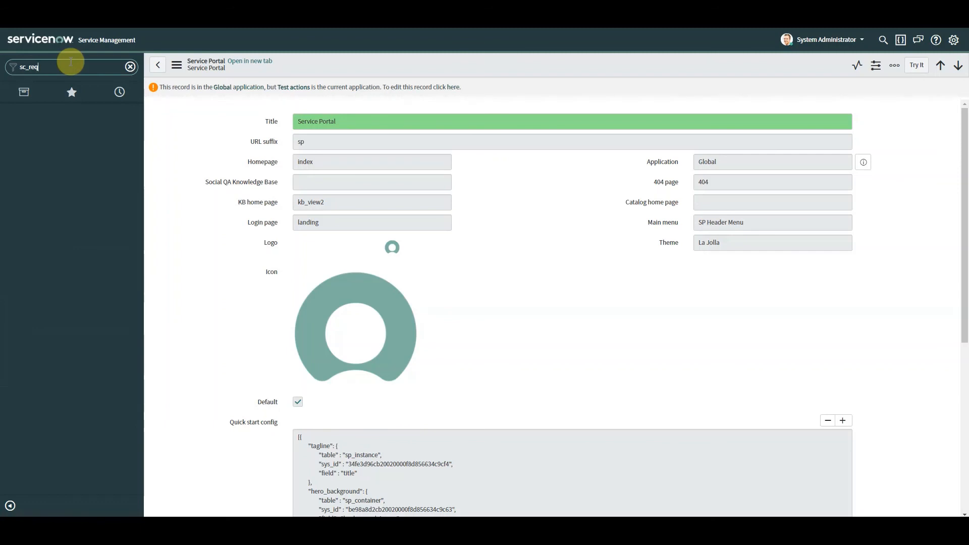
type("_item.list")
key("Return")
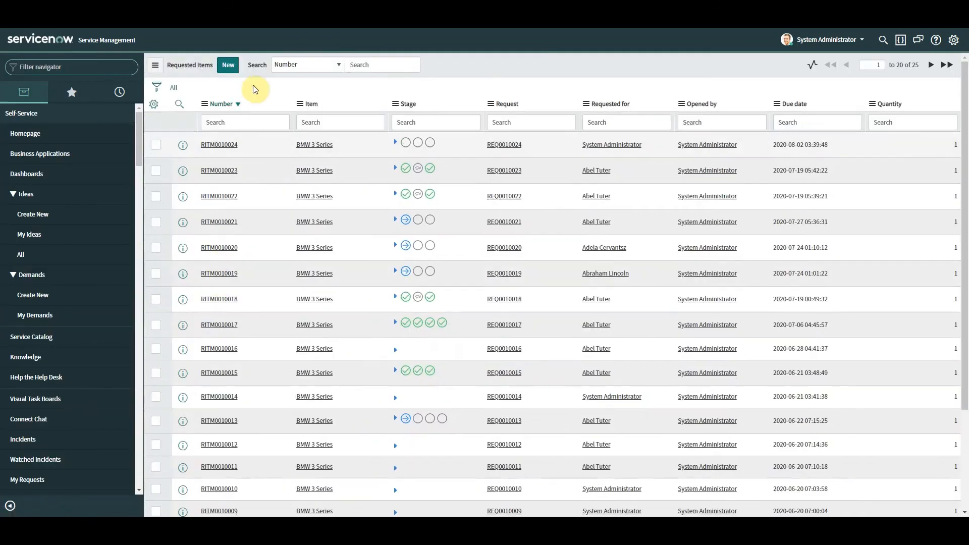
left_click(226, 147)
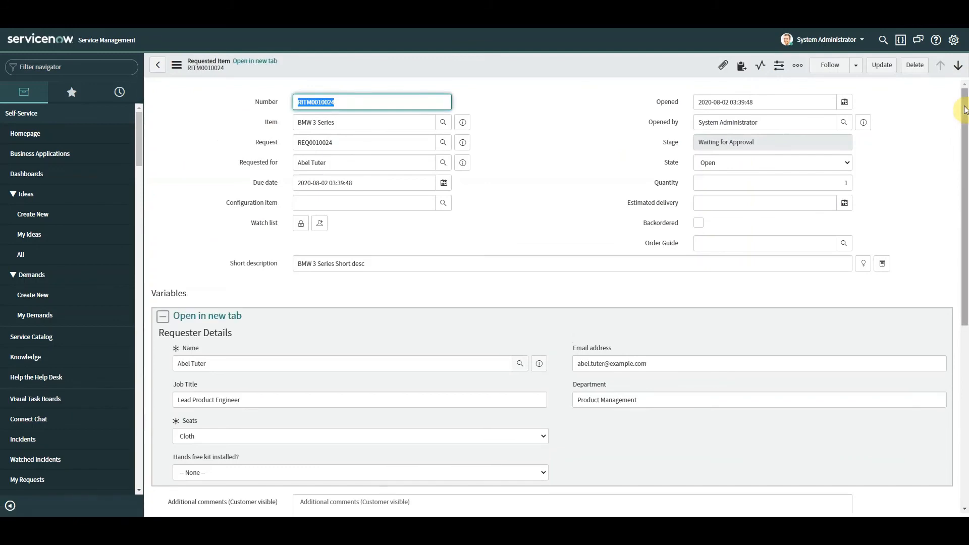
Step: Set the state of the requested item's approver record to Approved and save the change
left_click_drag(965, 110, 963, 303)
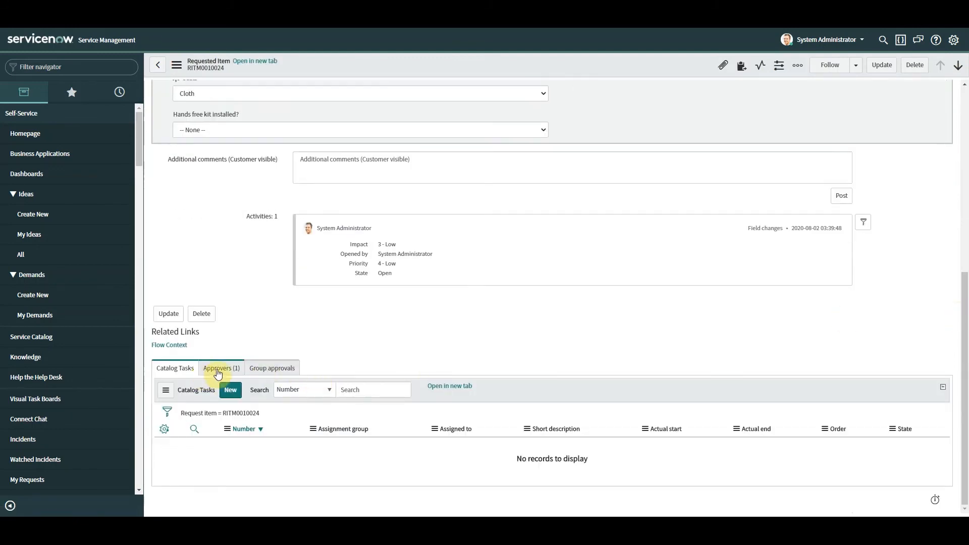
left_click(217, 371)
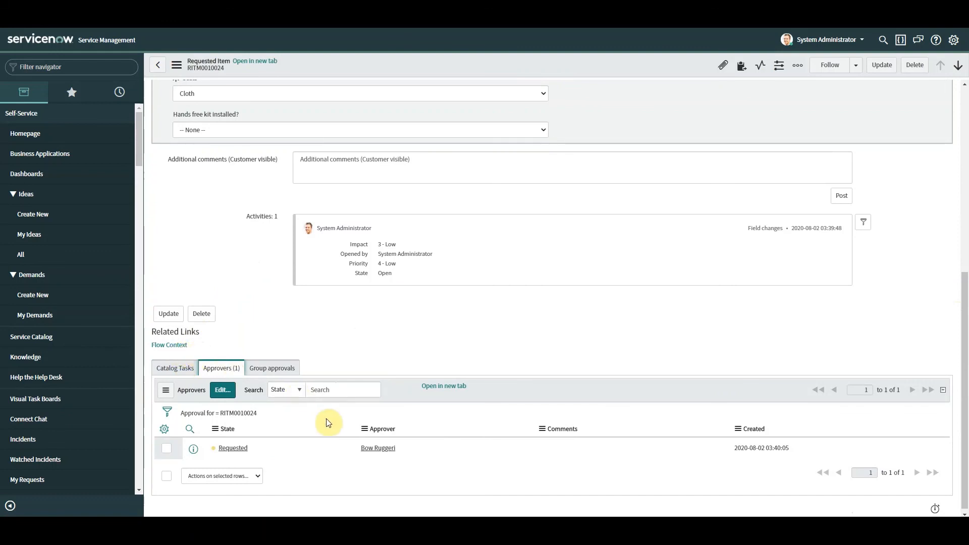
left_click(260, 447)
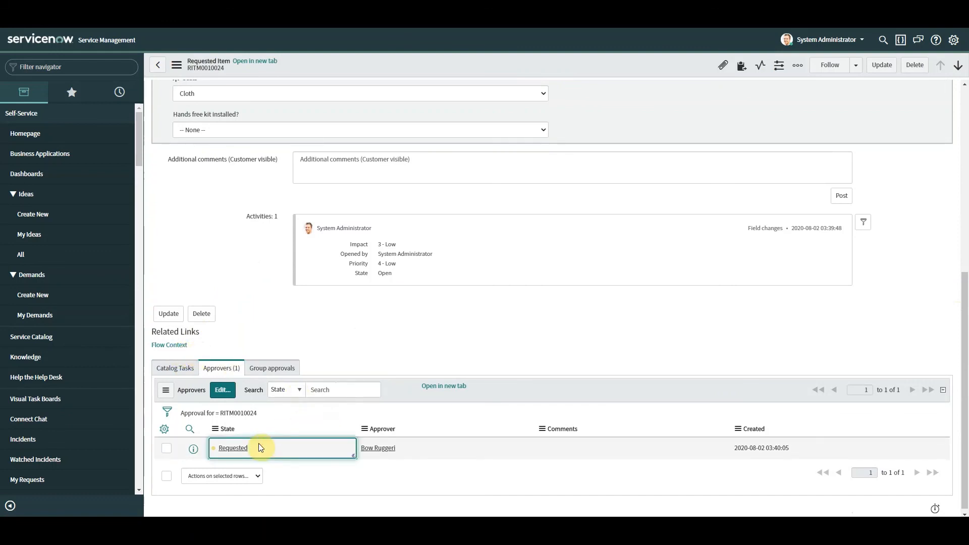
left_click(256, 450)
left_click(257, 450)
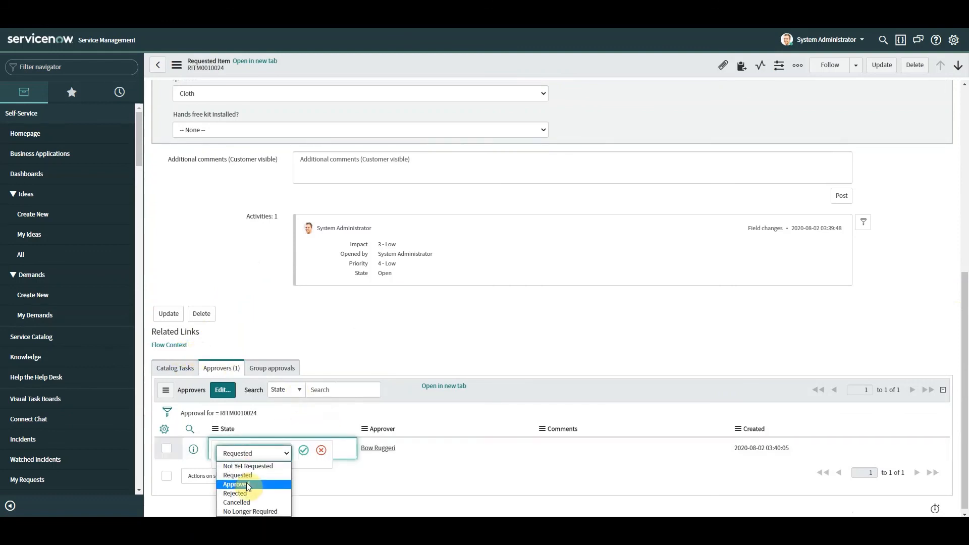
left_click(249, 481)
left_click(304, 450)
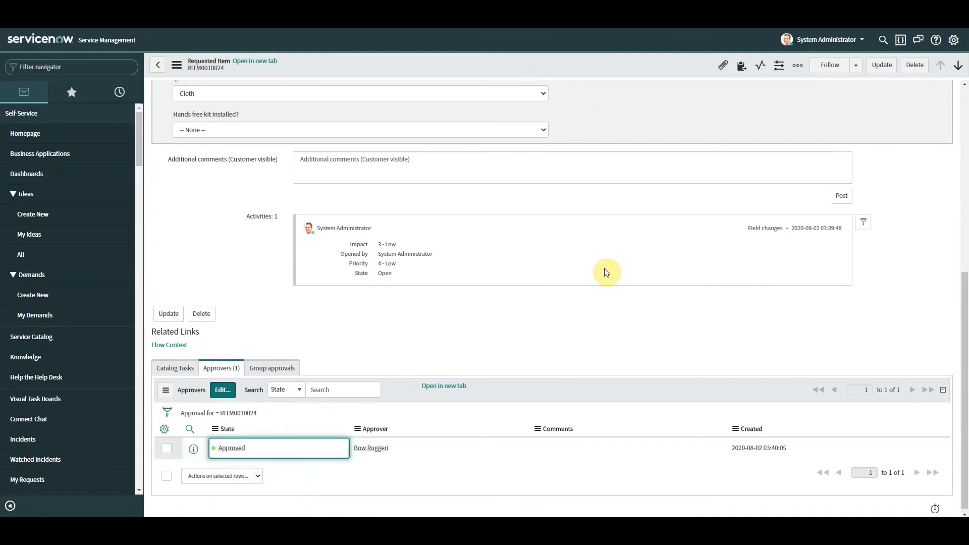
Step: Reload the requested item form three times and check its related catalog task and approver lists
right_click(580, 68)
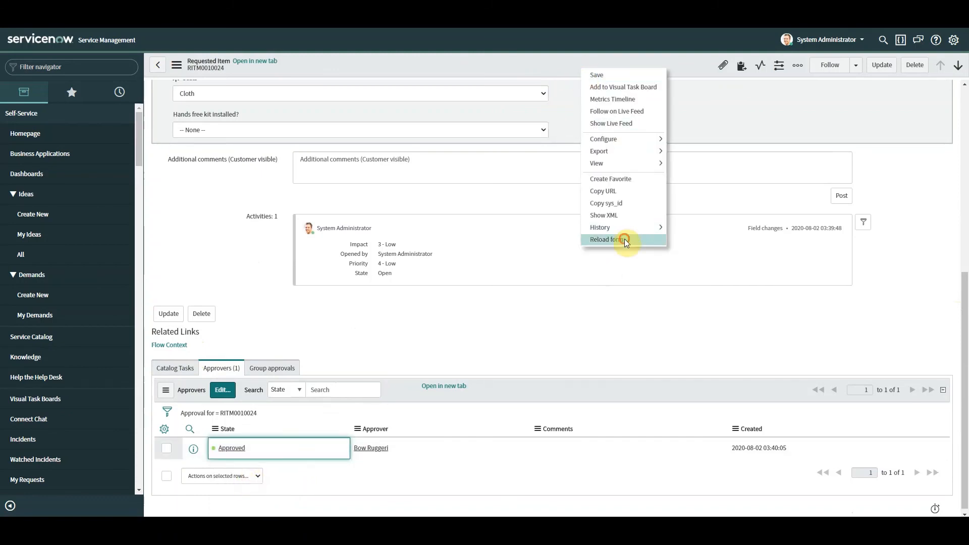
left_click(625, 239)
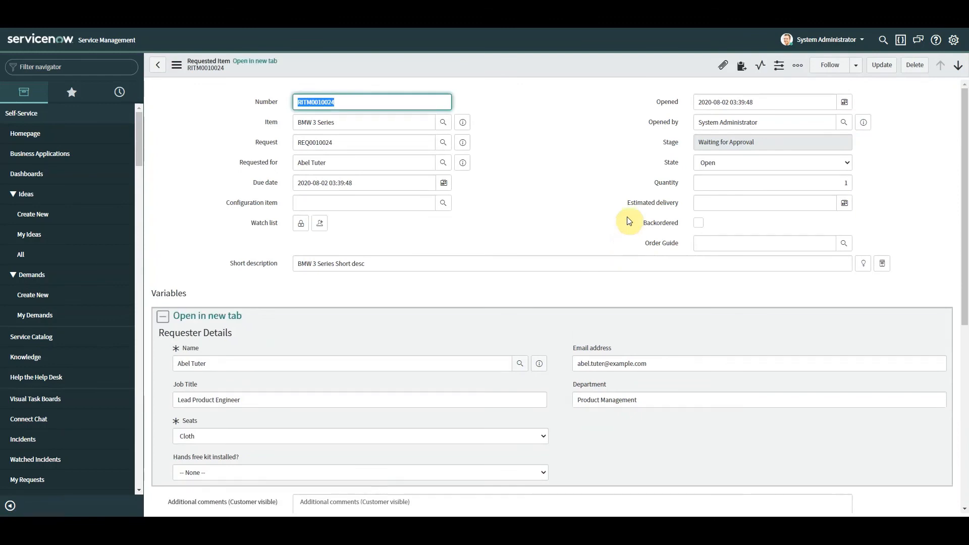
right_click(568, 67)
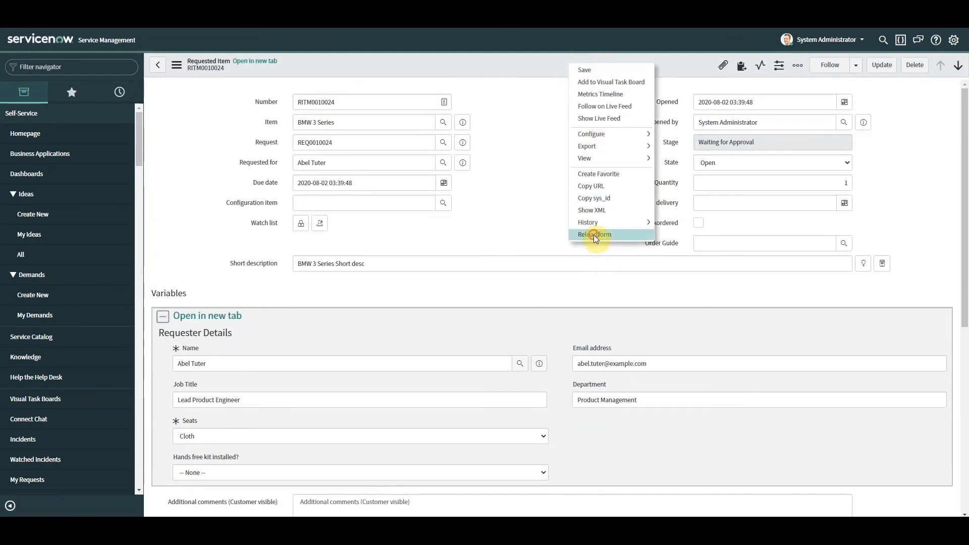
left_click(594, 235)
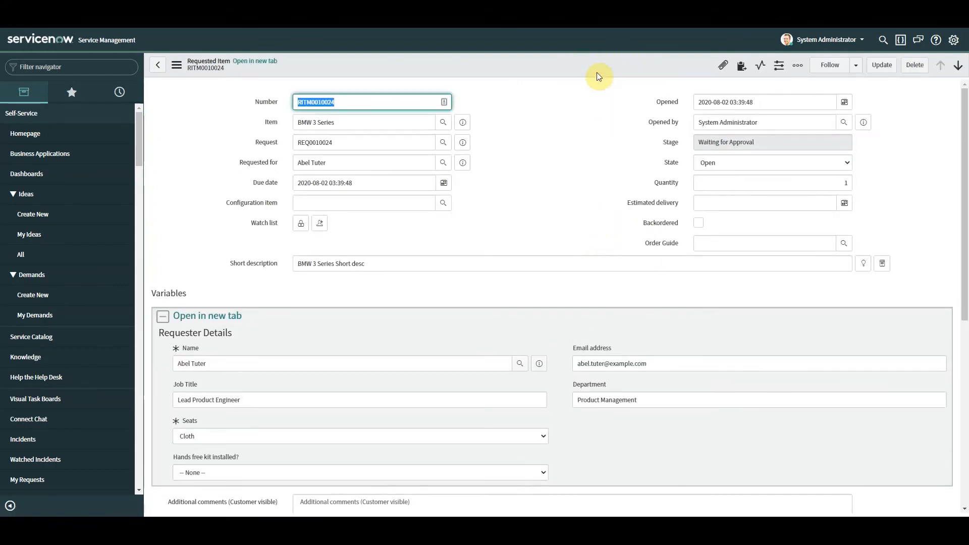
right_click(597, 67)
left_click(629, 240)
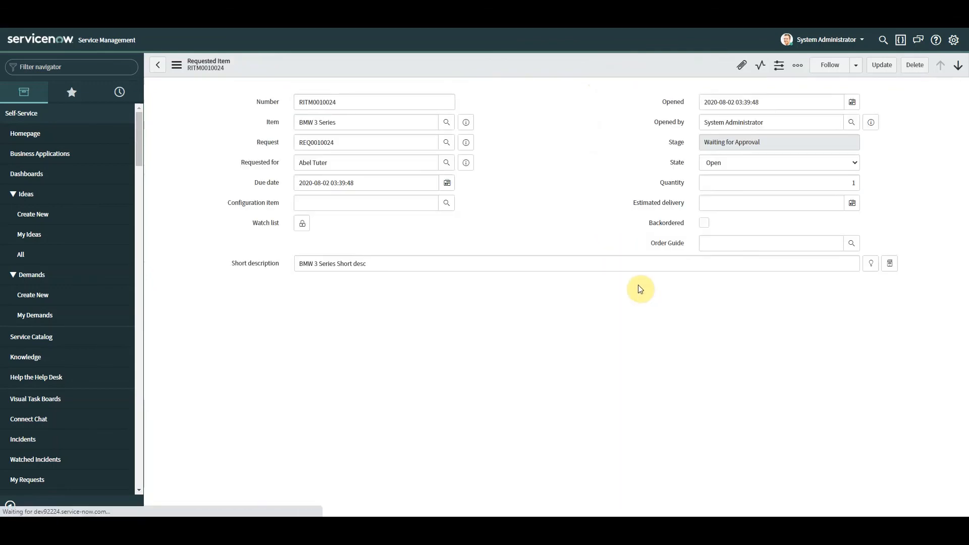
left_click_drag(958, 147, 934, 346)
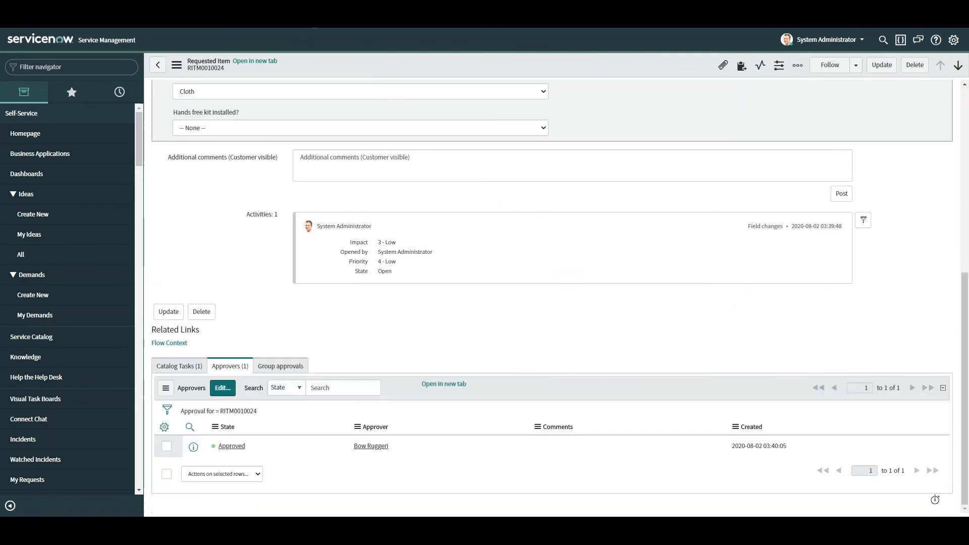
Step: Switch to Flow Designer, open the latest BMW execution, and examine the configuration details of Create an Event in the approved branch
left_click(272, 10)
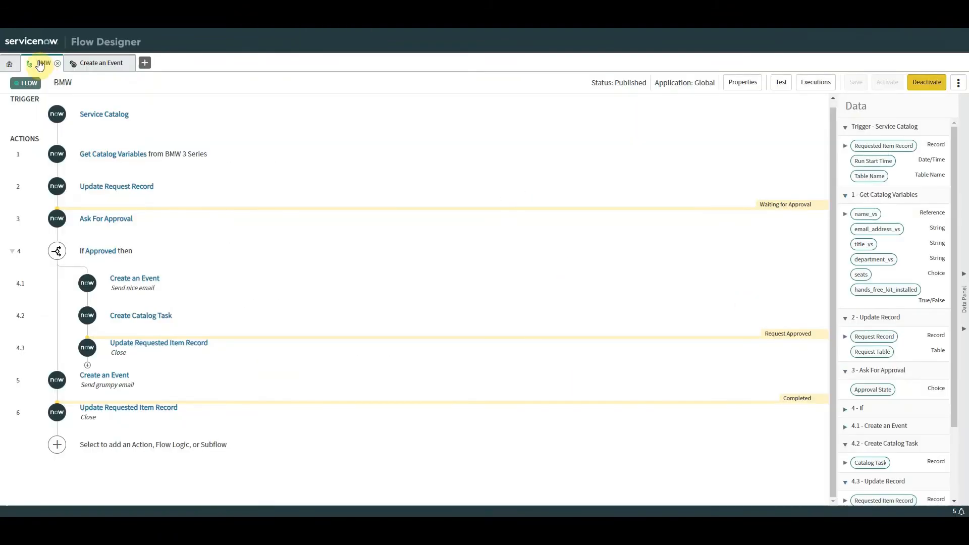
left_click(9, 65)
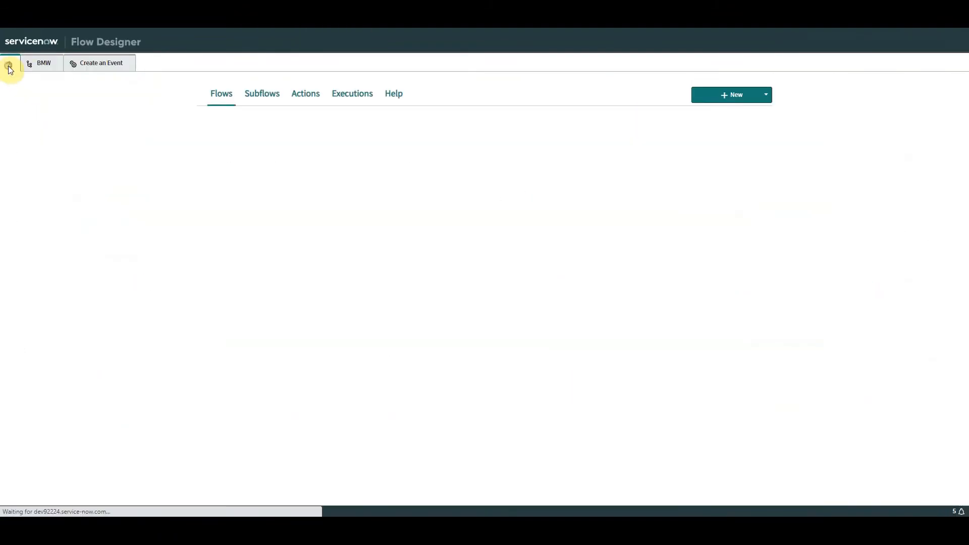
left_click(357, 110)
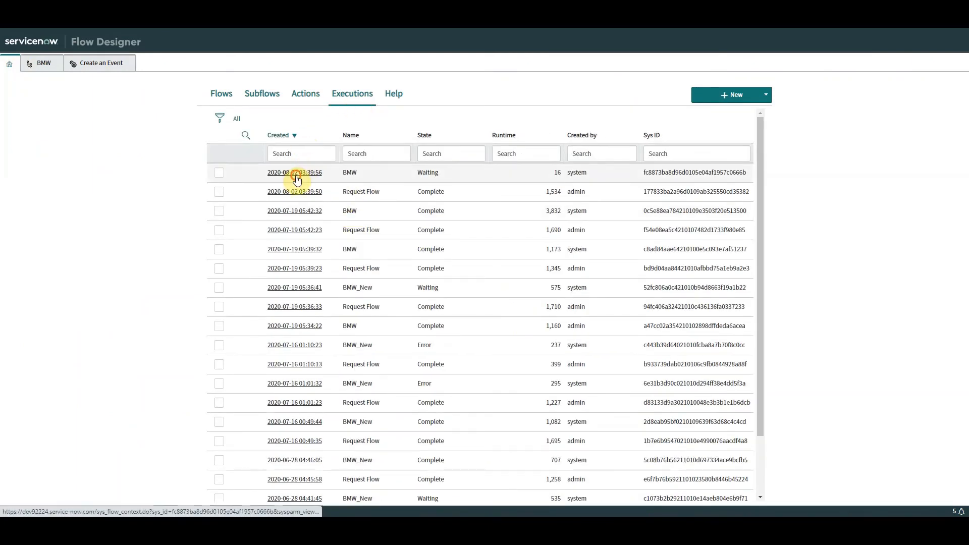
left_click(294, 173)
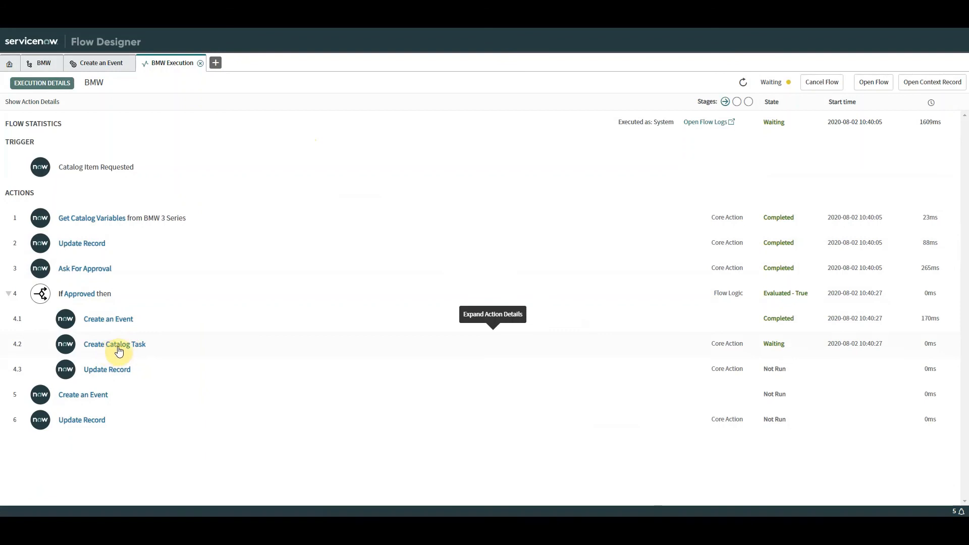
left_click(128, 324)
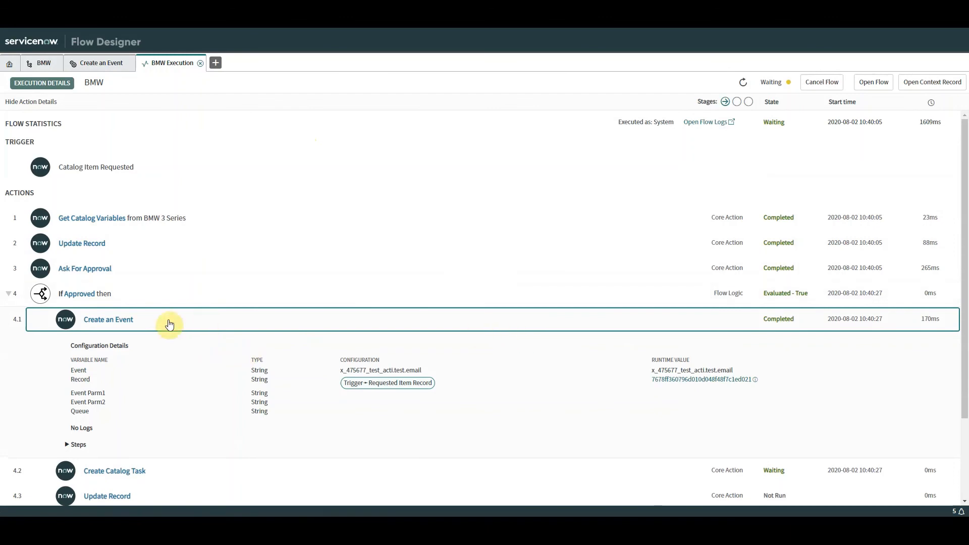
scroll(662, 300, "down", 2)
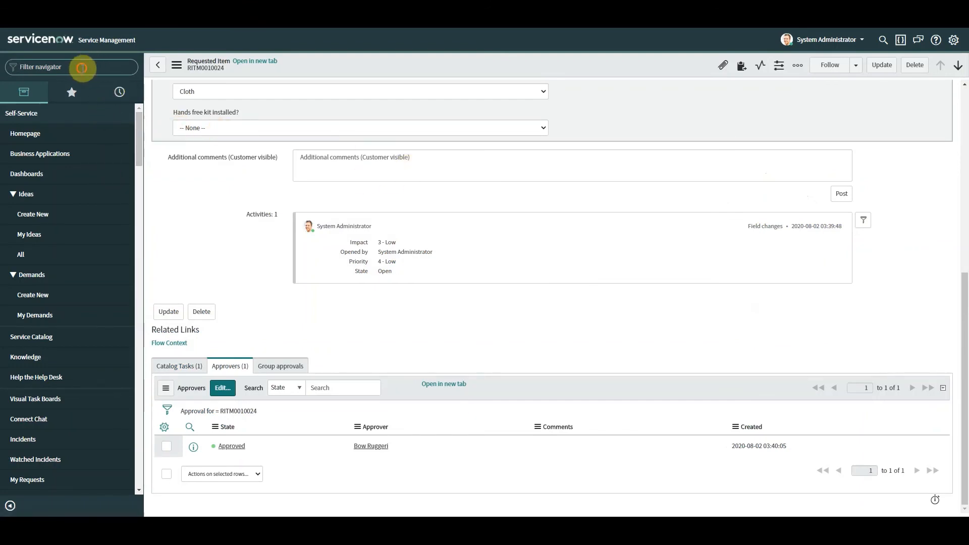
Step: Back in the platform window, open the system log's Emails list, inspect the "TEST Subject" email, and preview its HTML body
type("emails")
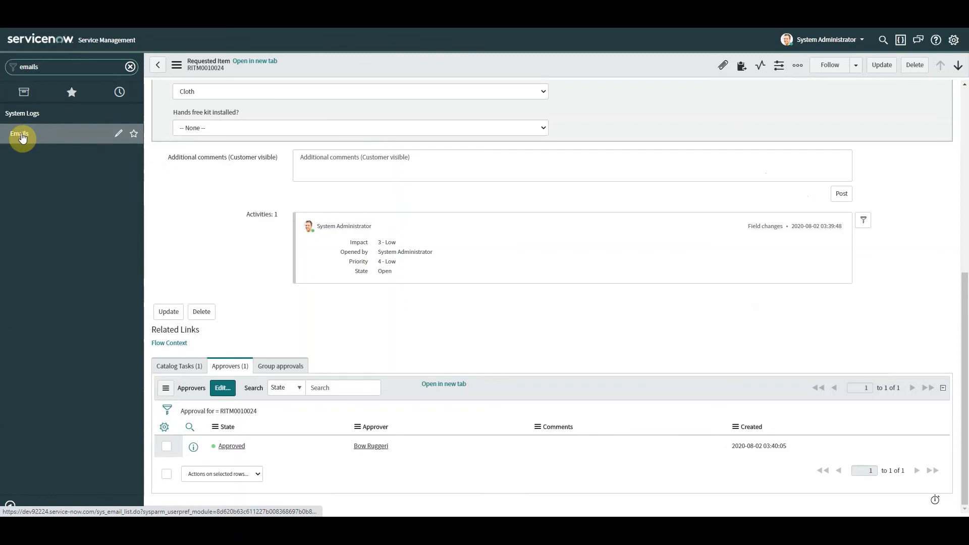
left_click(21, 135)
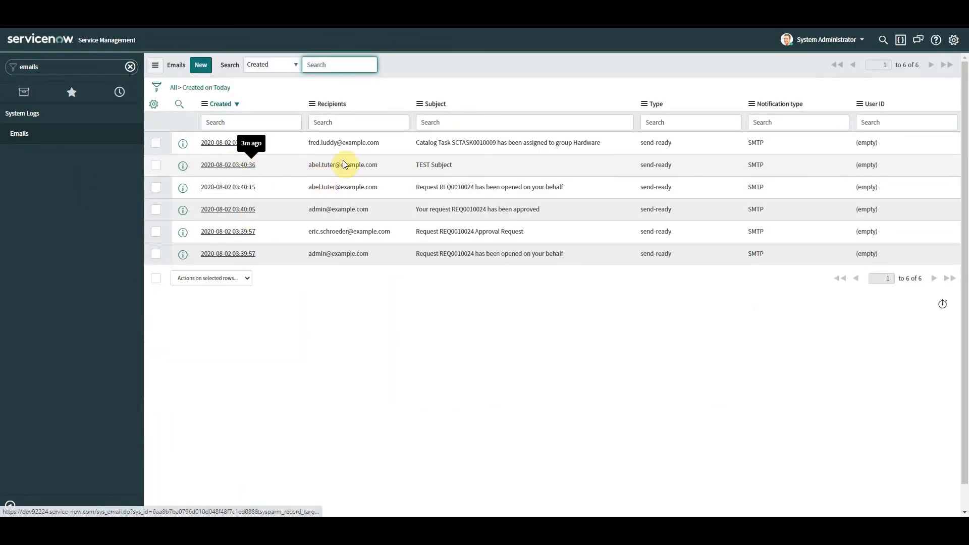
left_click(246, 165)
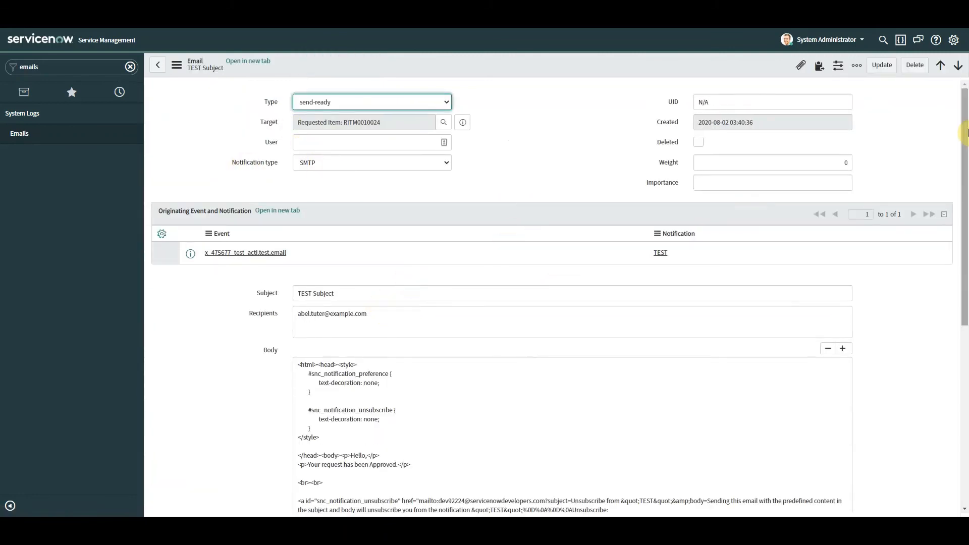
left_click_drag(963, 105, 926, 301)
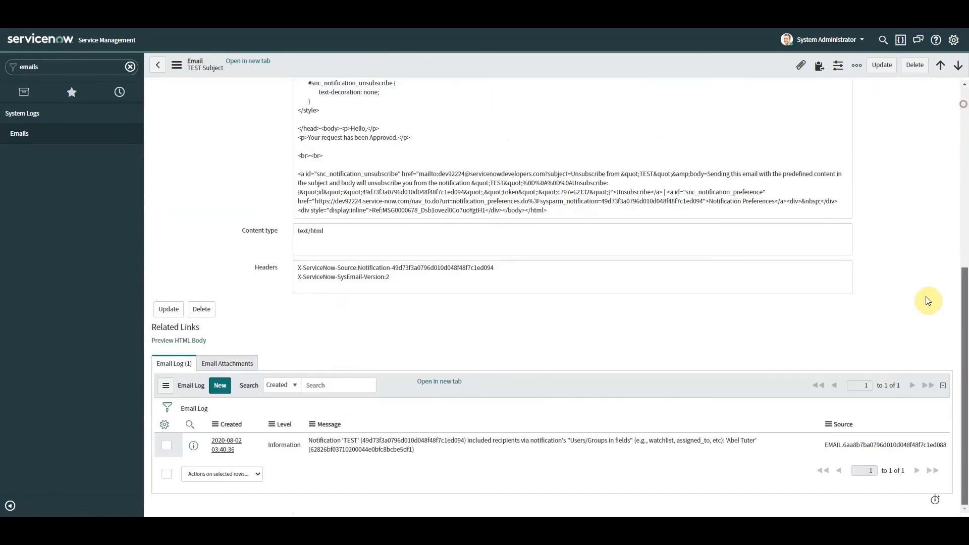
left_click(195, 340)
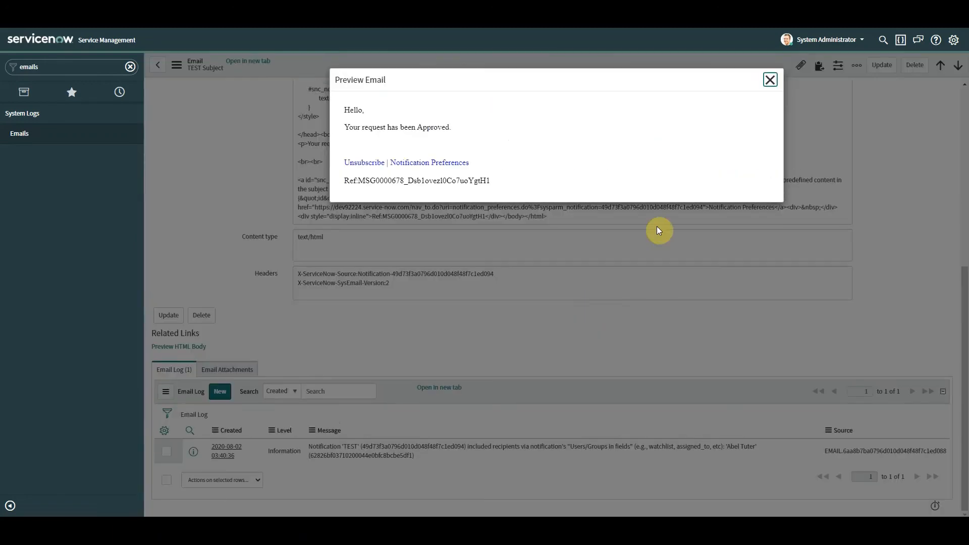